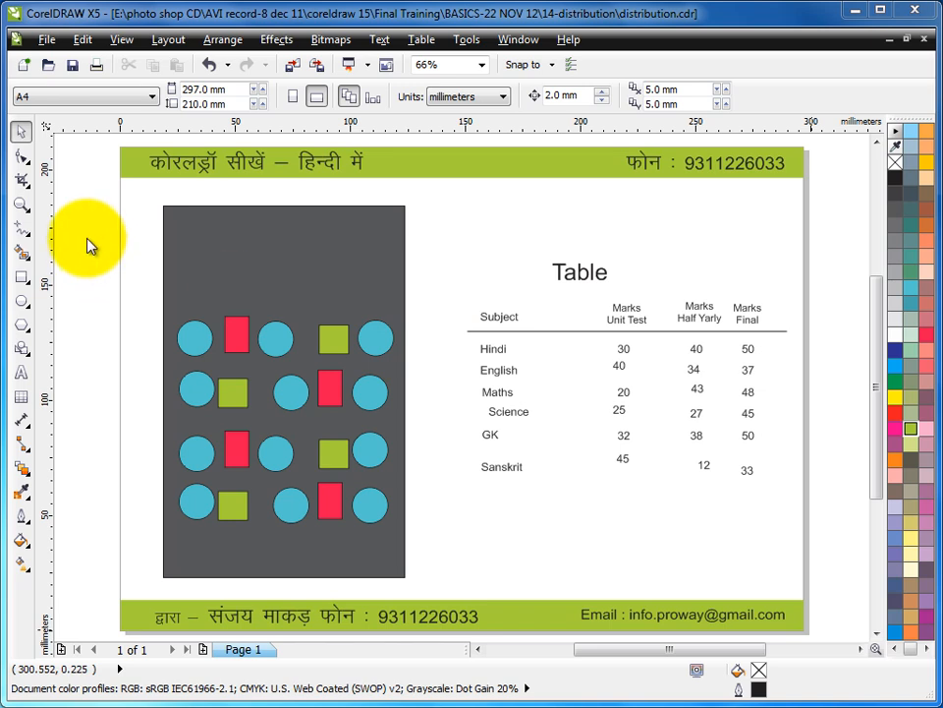
- Examine the top row of five shapes, including its first and last circles
click(20, 203)
drag(139, 279, 527, 463)
click(20, 132)
drag(74, 242, 635, 374)
click(635, 302)
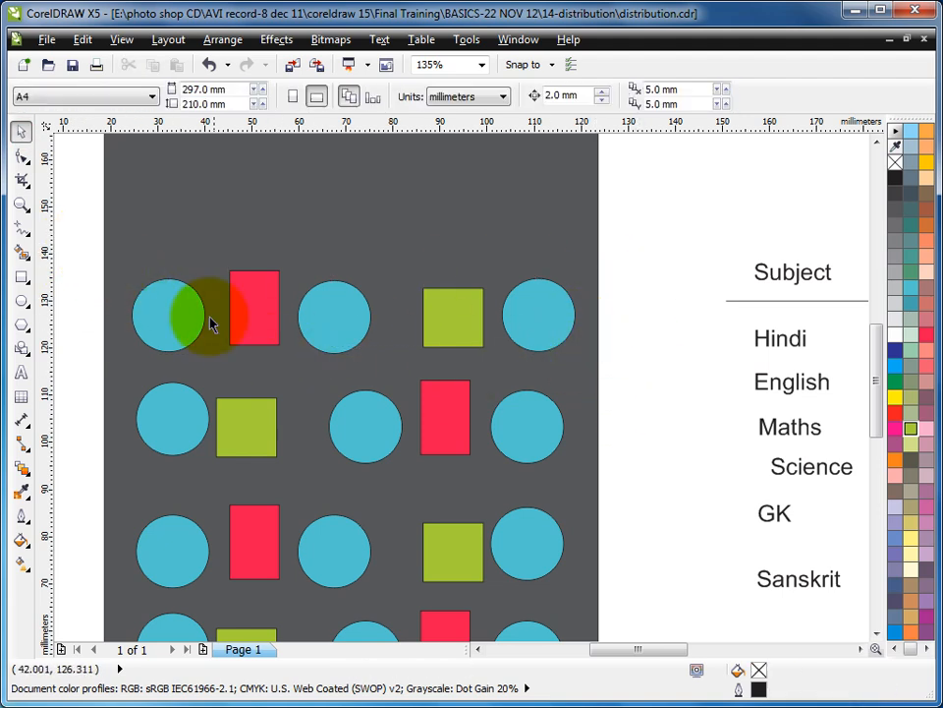
drag(85, 235, 614, 365)
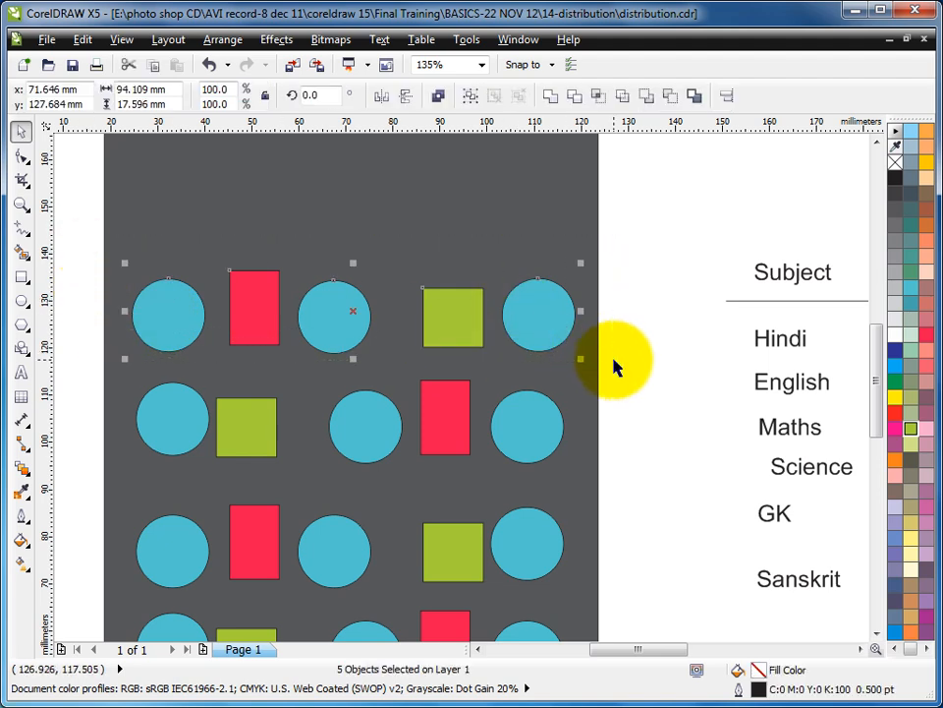
click(649, 265)
click(159, 317)
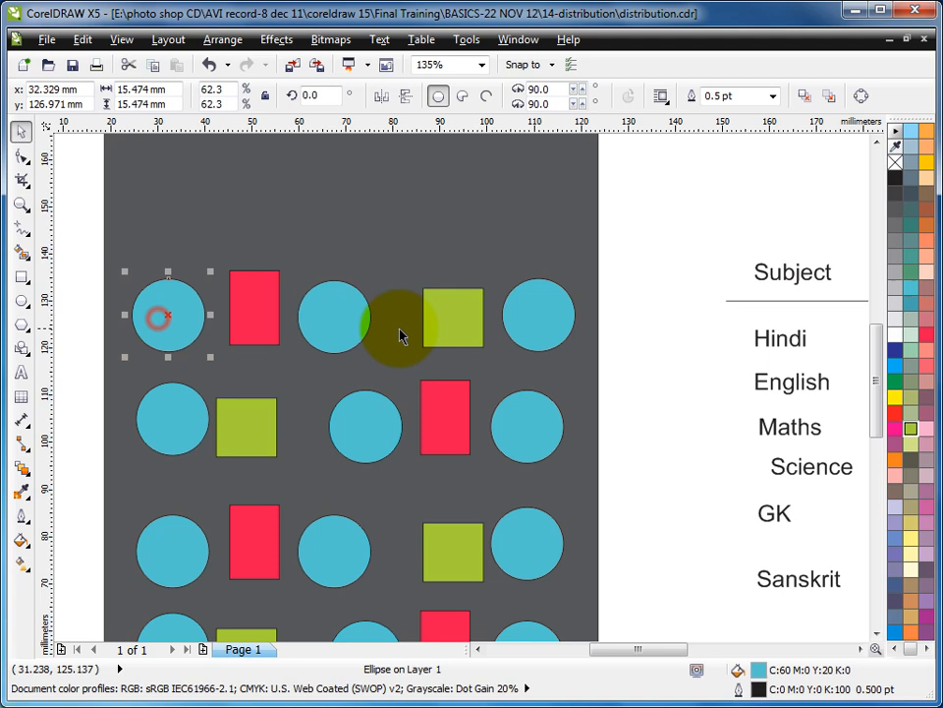
click(541, 320)
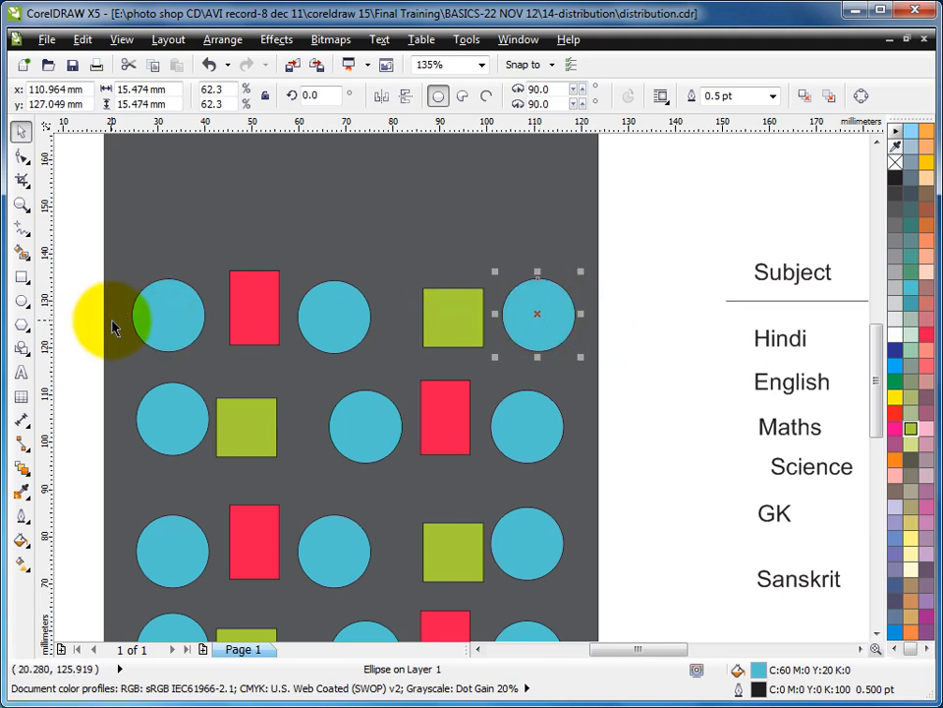
click(645, 287)
- Align the centers of the five top-row shapes along one horizontal line, relative to the active objects
drag(74, 228, 602, 375)
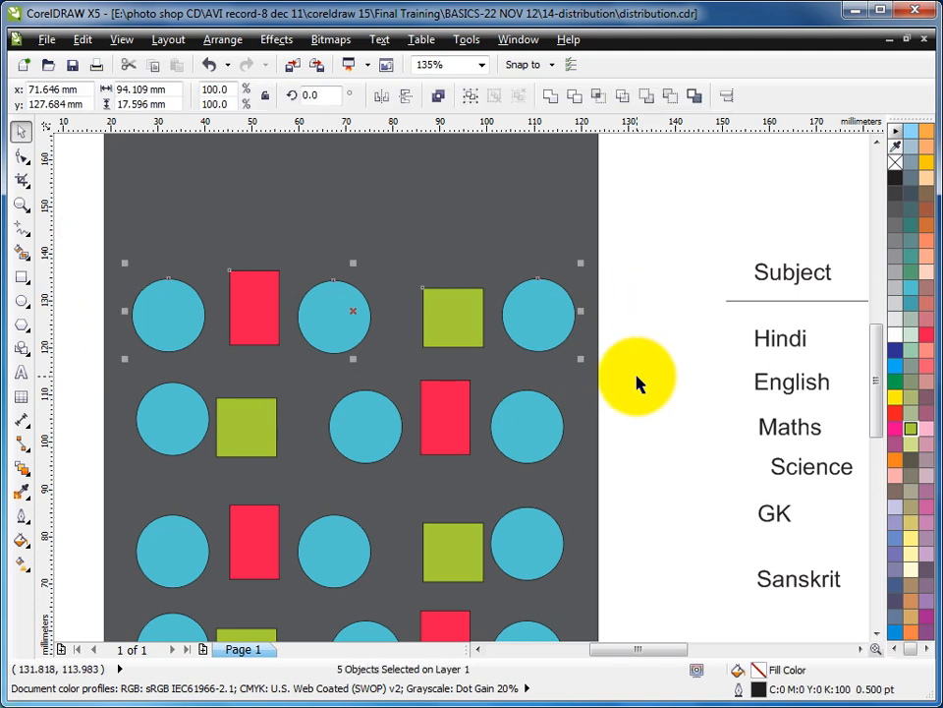
click(238, 42)
mouse_move(266, 112)
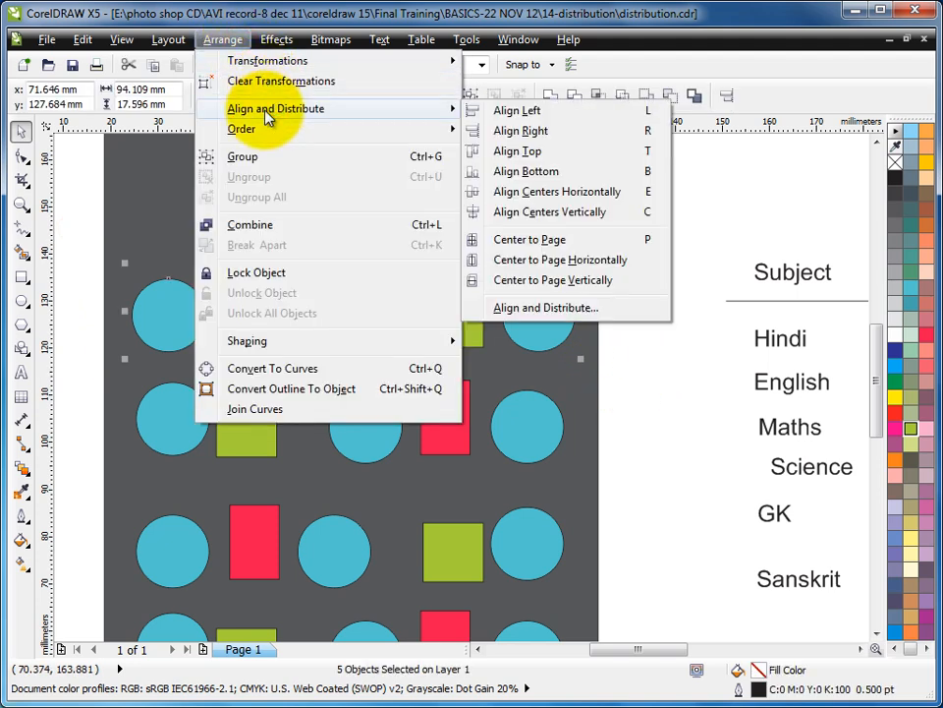
click(519, 312)
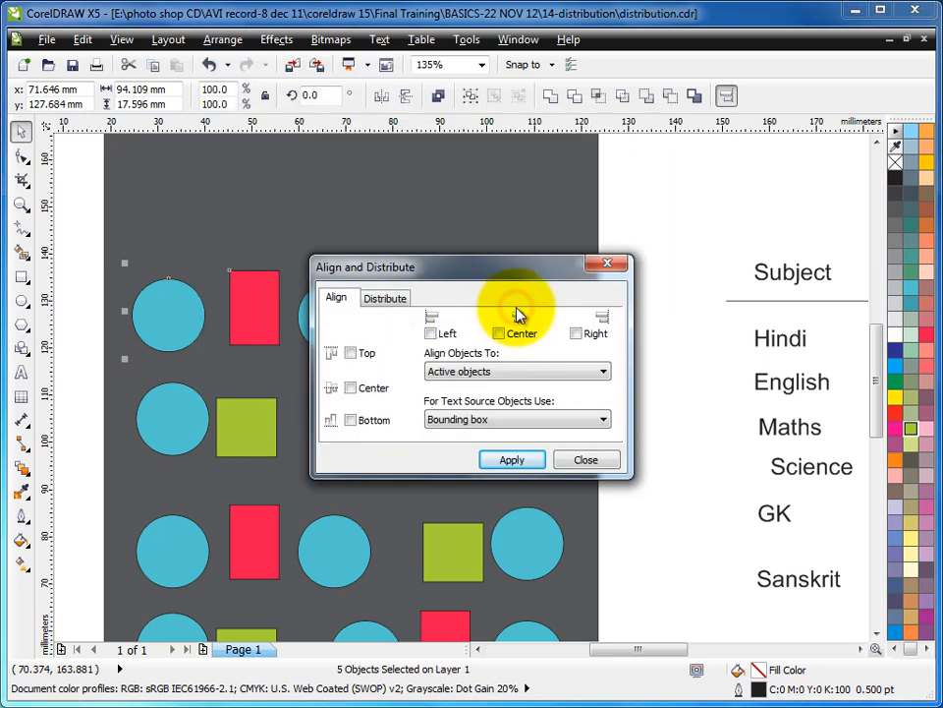
drag(498, 280, 730, 158)
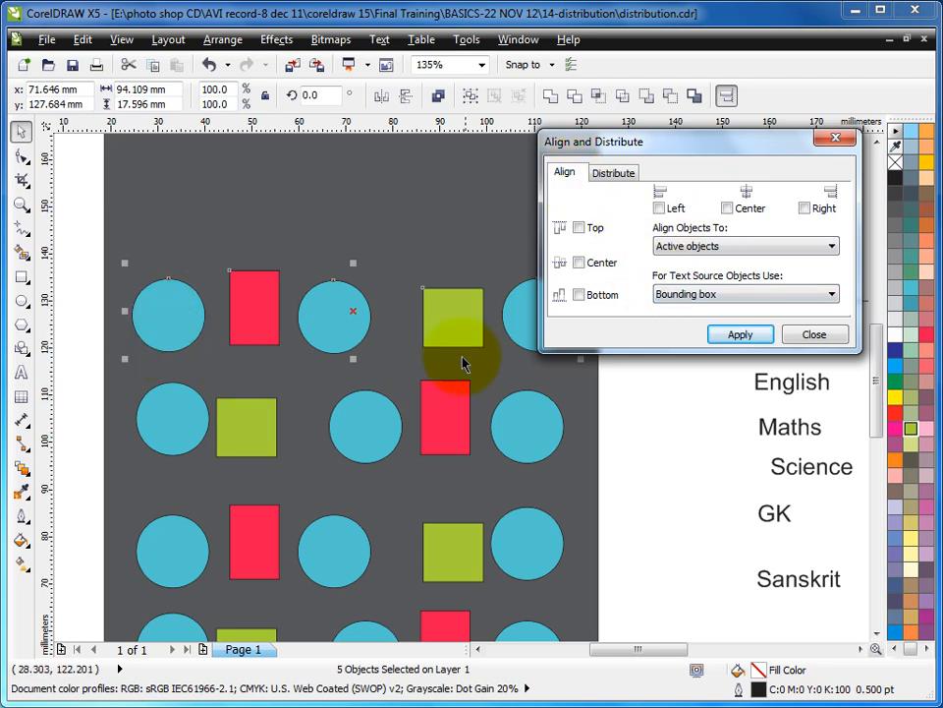
click(581, 265)
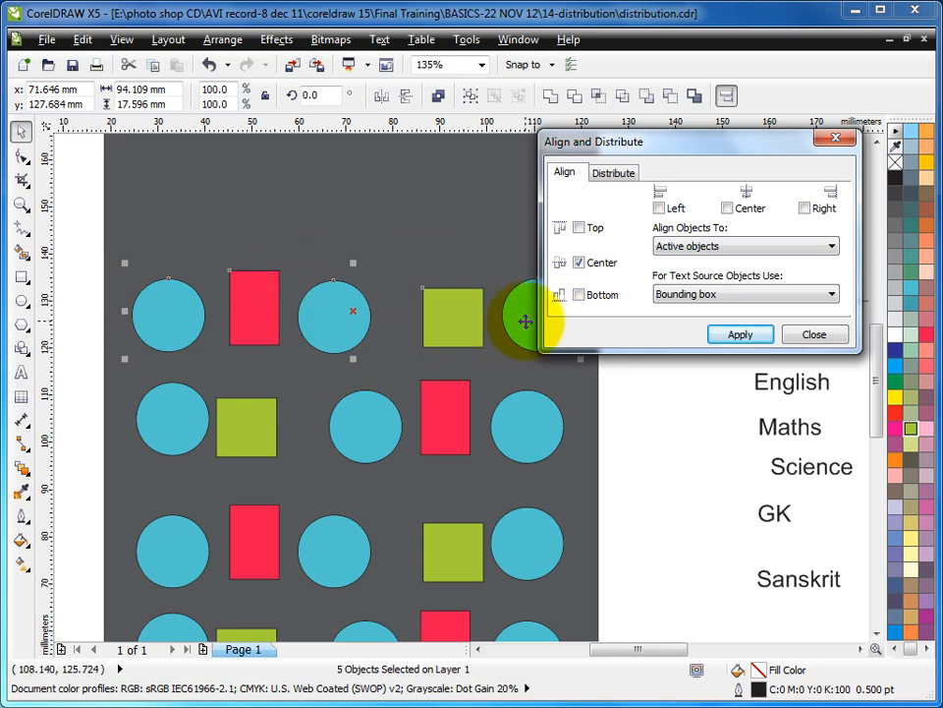
click(735, 338)
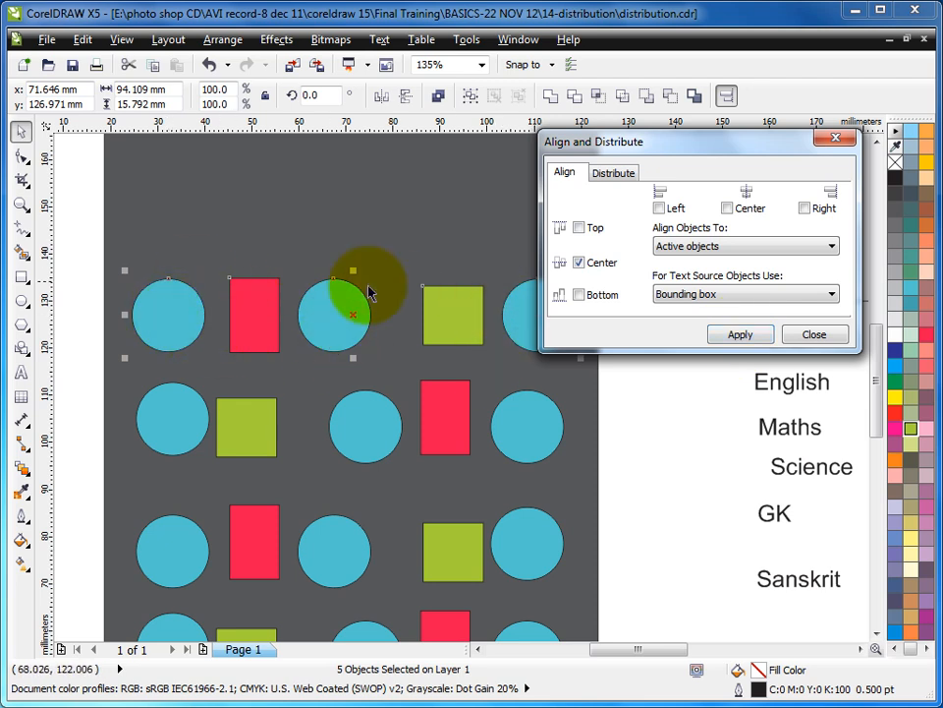
- Distribute the selected top-row shapes horizontally by their left edges within the extent of the selection
drag(606, 147, 655, 139)
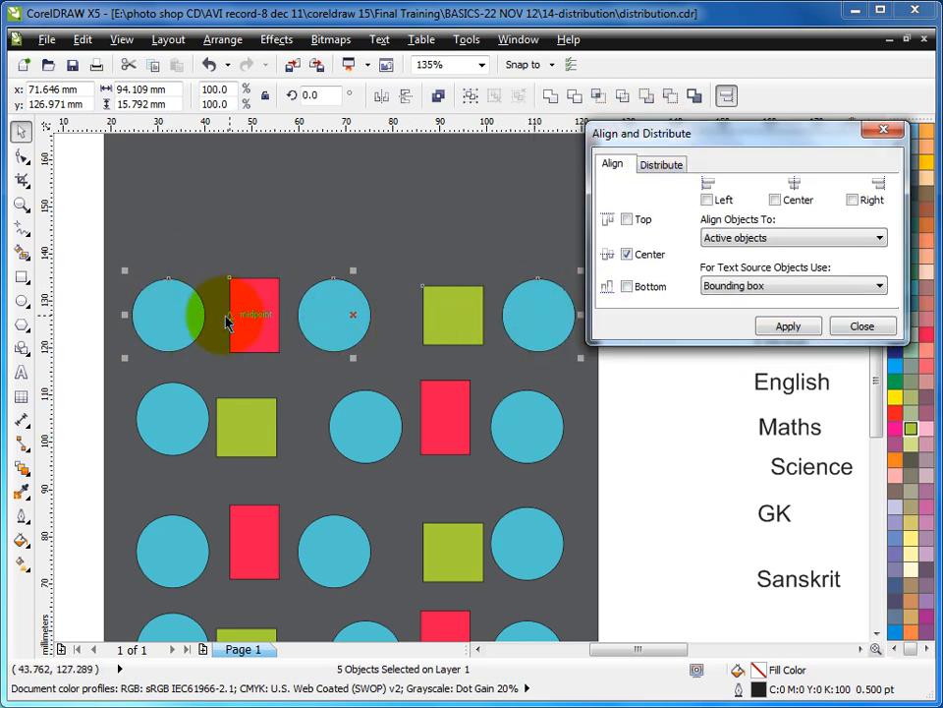
click(663, 165)
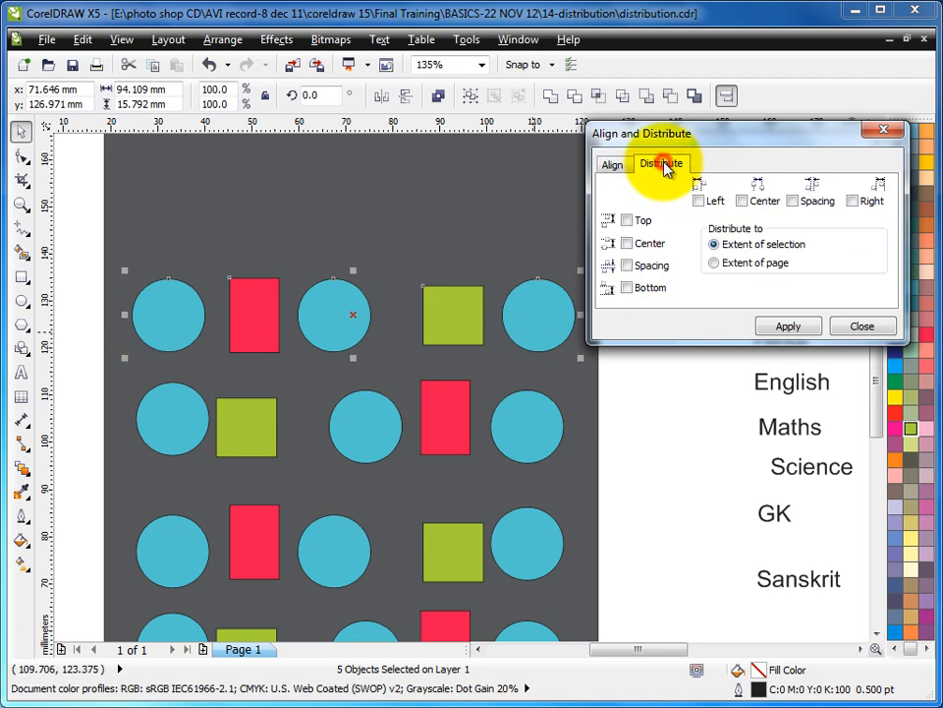
click(698, 200)
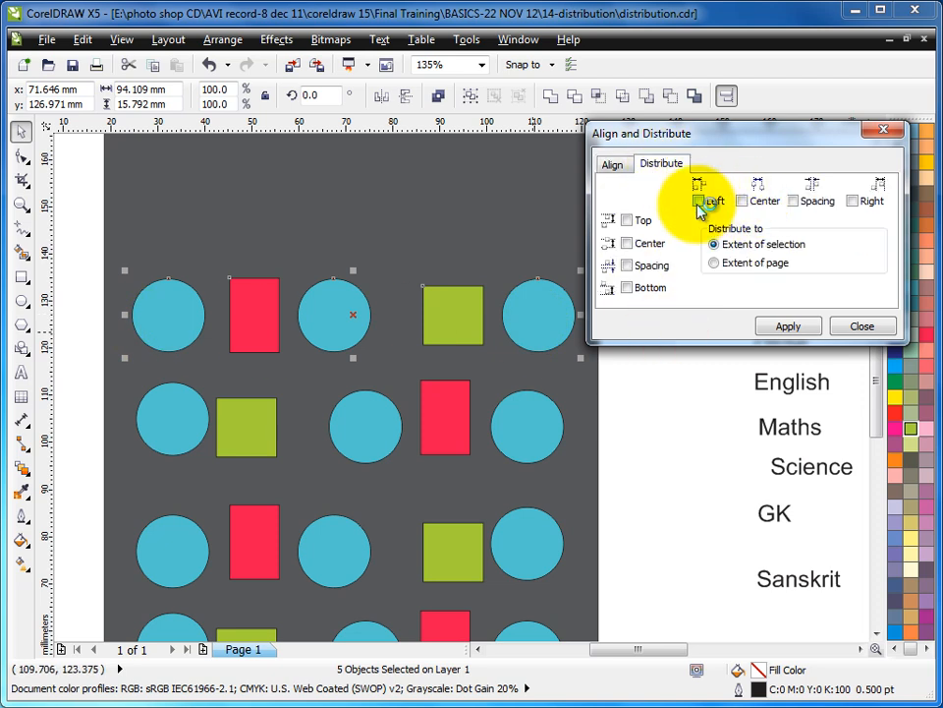
click(786, 326)
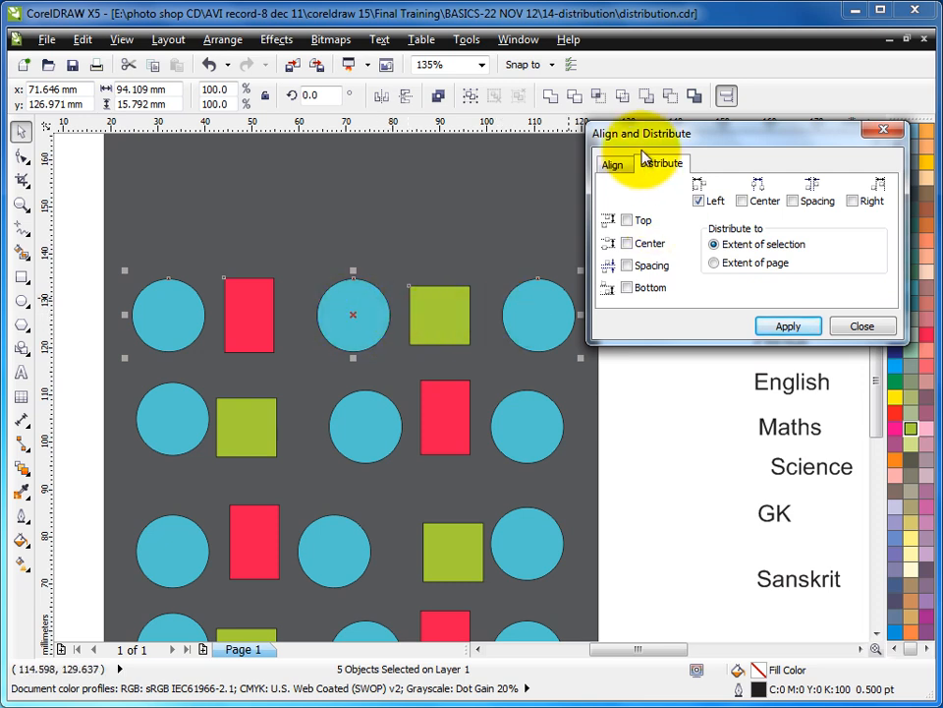
- Distribute the top-row shapes horizontally by their centers, and redistribute them by equal spacing
click(742, 201)
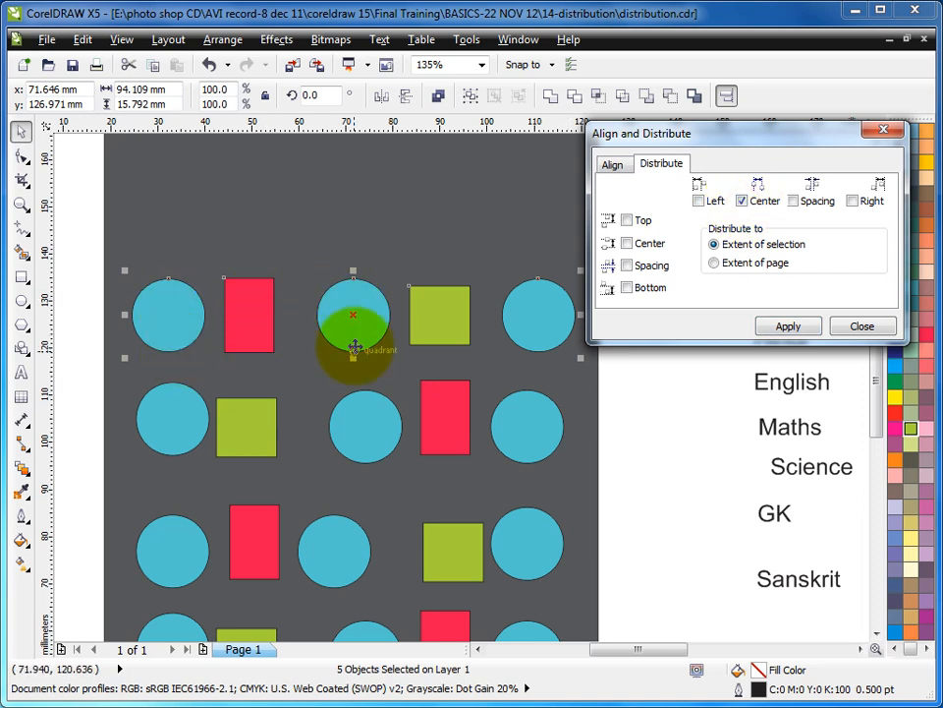
click(789, 333)
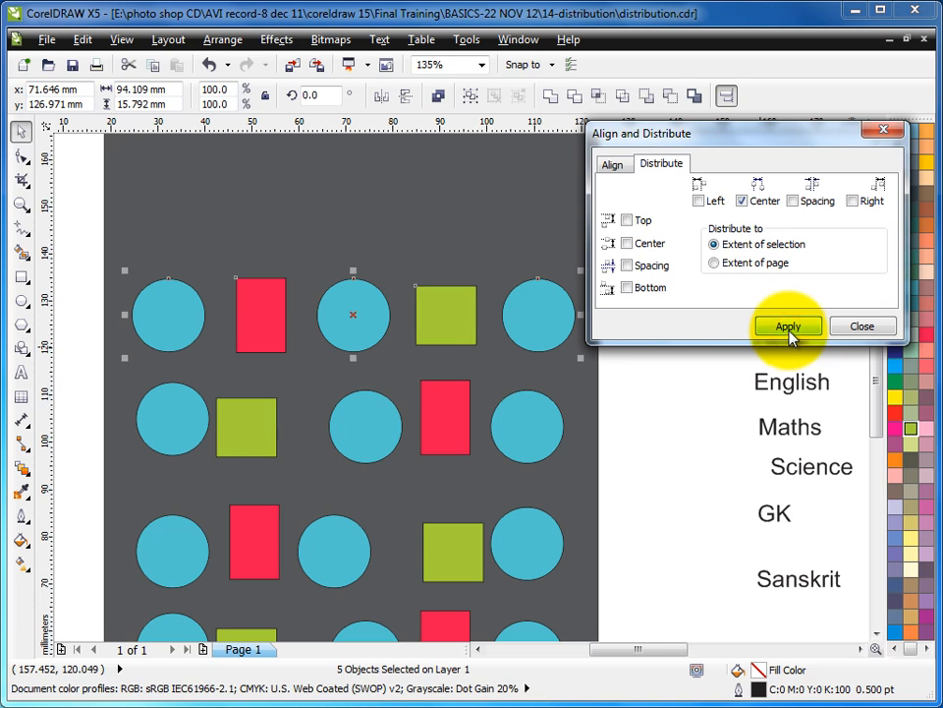
click(792, 200)
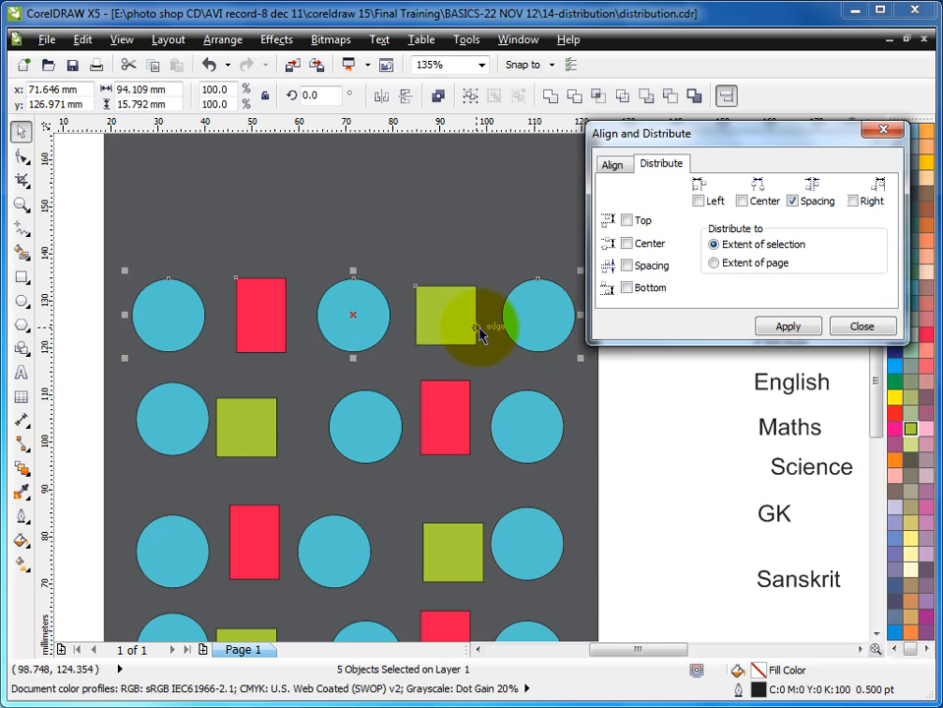
click(786, 328)
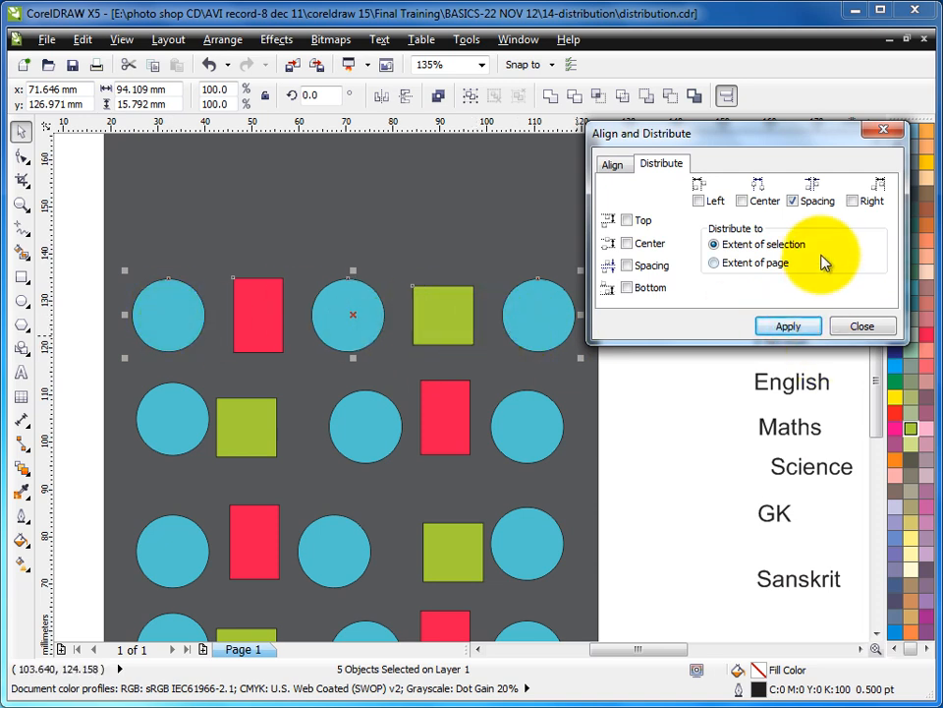
- Distribute the top-row shapes horizontally by their right edges and close the Align and Distribute dialog
click(853, 200)
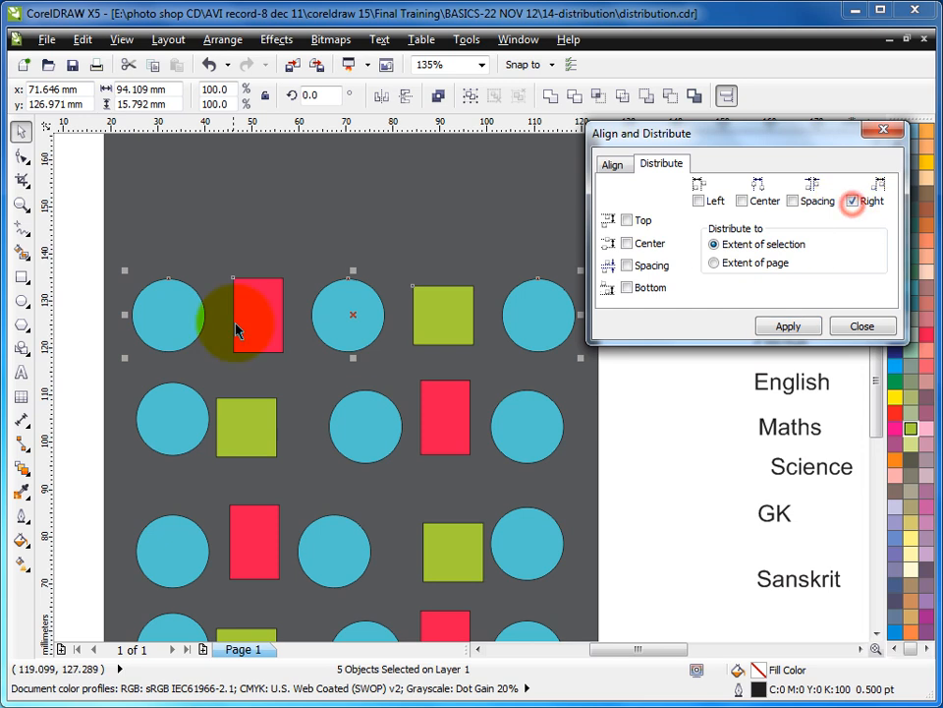
click(786, 328)
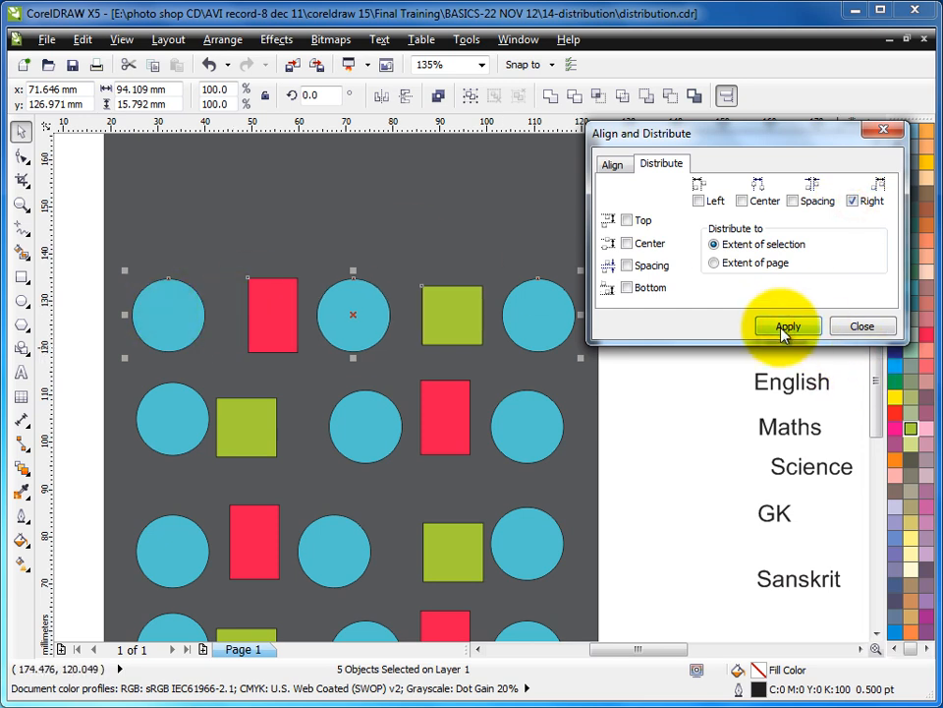
click(863, 327)
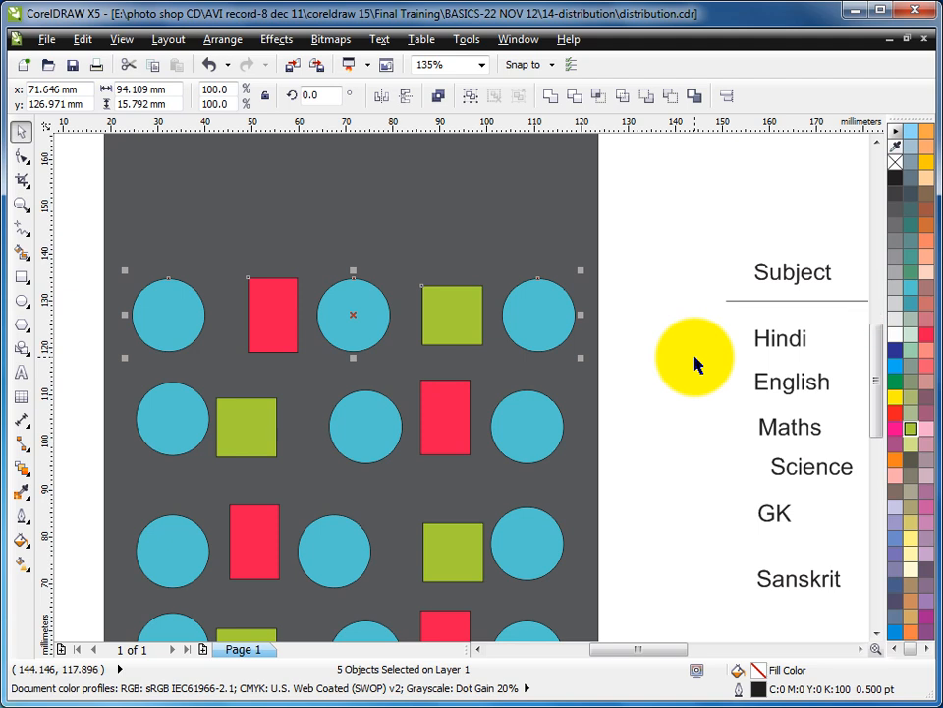
- Undo the four horizontal distributions of the top-row shapes, keeping the center alignment
key(ctrl+z)
key(ctrl+z)
key(ctrl+z)
key(ctrl+z)
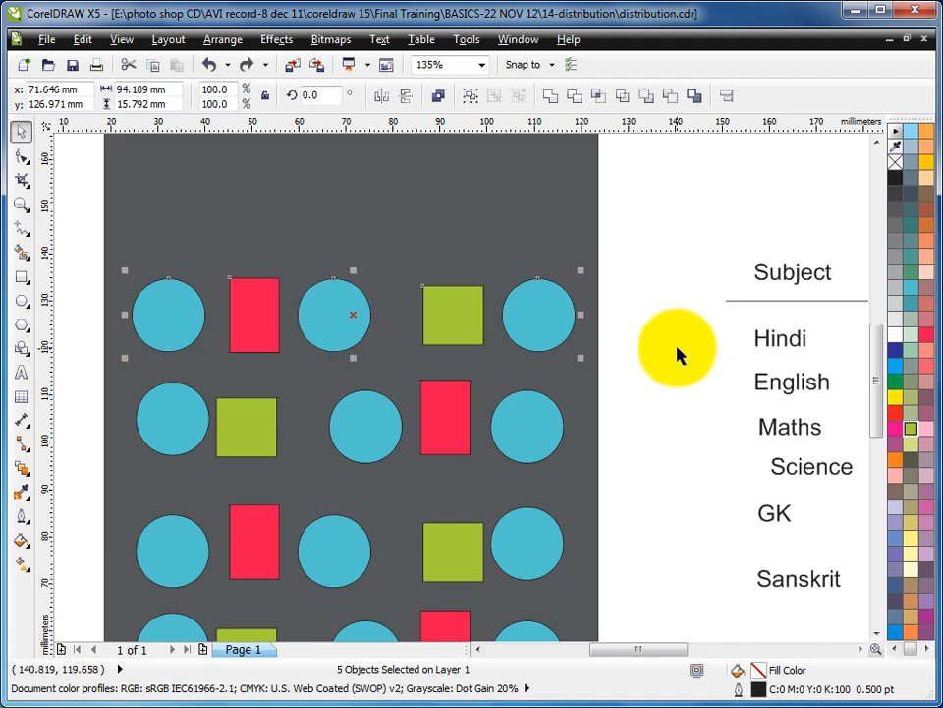
click(688, 362)
click(165, 299)
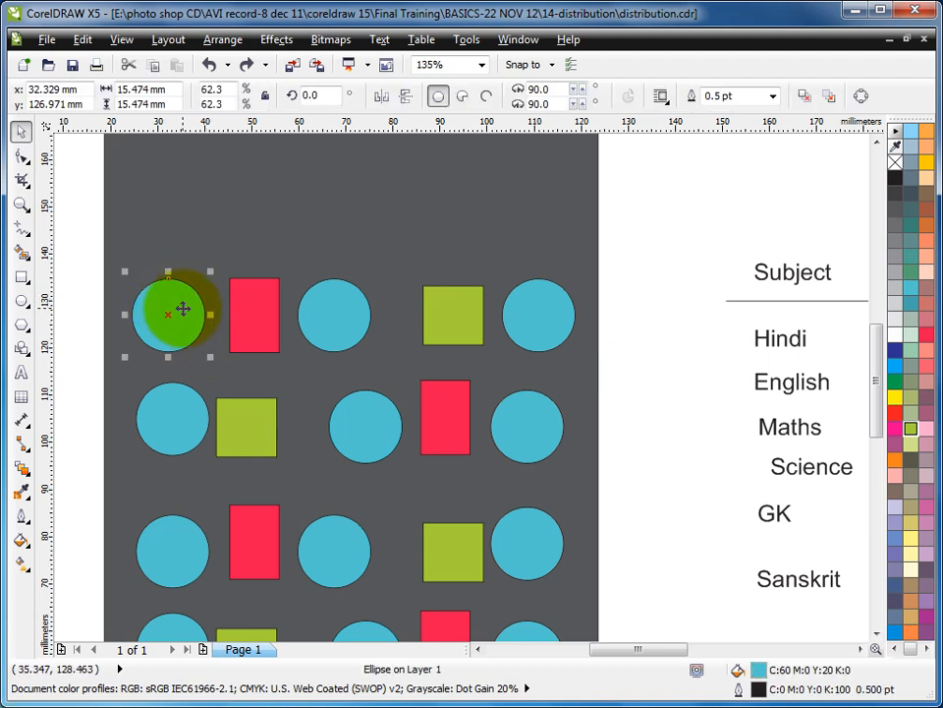
click(182, 307)
click(188, 297)
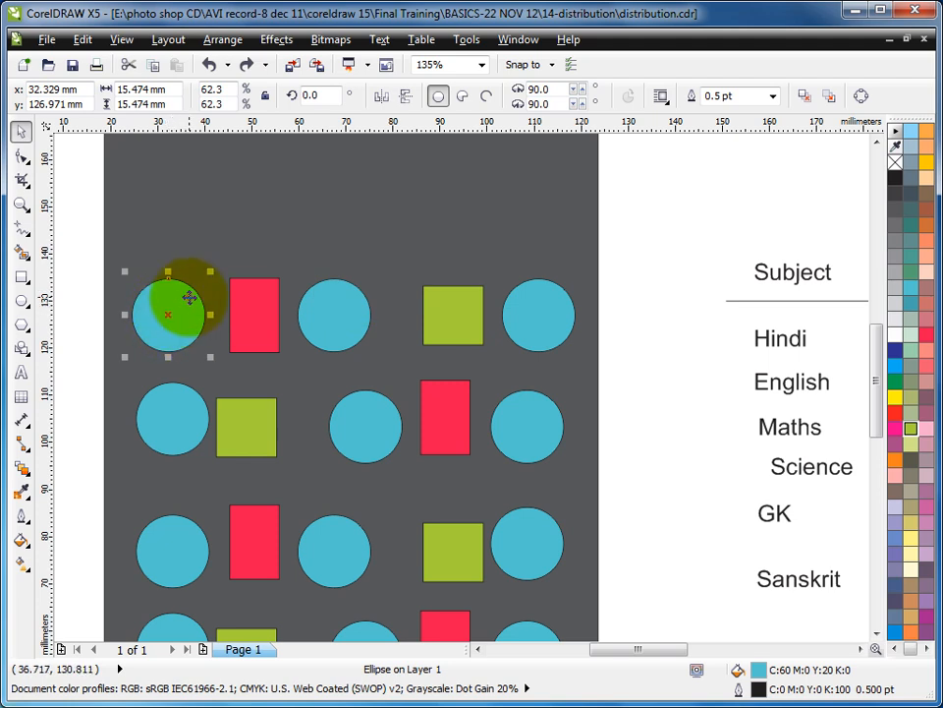
- Place vertical guidelines at the left edge, center and right edge of the first circle, red rectangle and second circle in the top row
drag(45, 315, 169, 321)
key(F2)
drag(82, 256, 440, 411)
drag(46, 307, 172, 346)
drag(46, 350, 336, 359)
drag(46, 358, 393, 363)
drag(46, 336, 547, 337)
drag(83, 360, 711, 362)
drag(59, 366, 448, 349)
drag(635, 360, 910, 443)
scroll(760, 406, down, 1)
- Add vertical guidelines at the left edge, center and right edge of the top row's green square
key(F2)
drag(43, 321, 339, 358)
drag(413, 356, 413, 356)
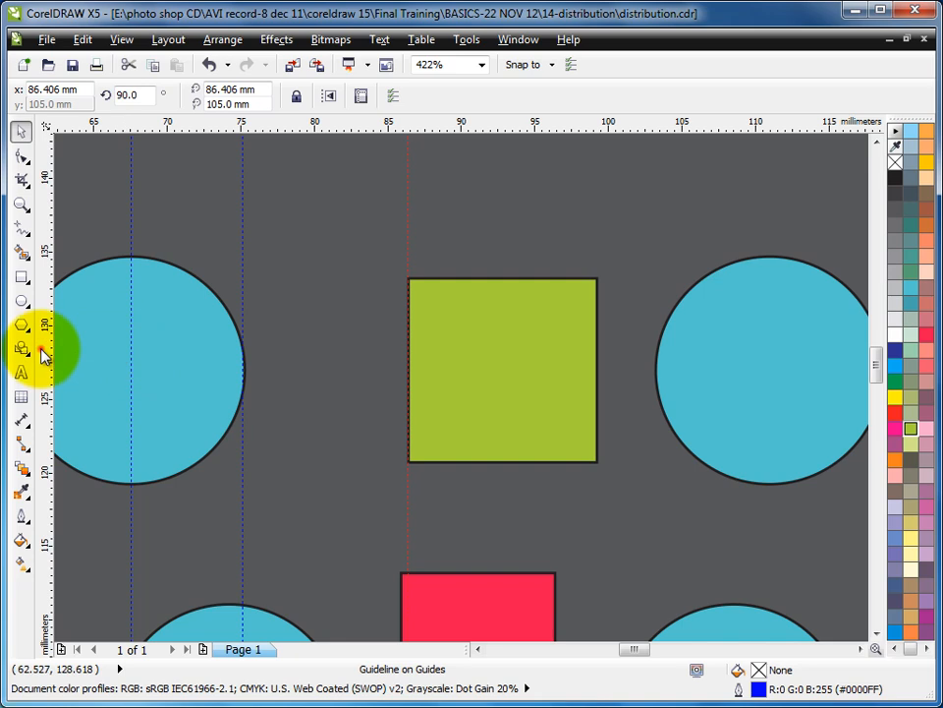
drag(507, 360, 505, 366)
drag(37, 339, 577, 361)
mouse_move(46, 368)
mouse_down()
mouse_move(597, 391)
mouse_move(68, 363)
mouse_up()
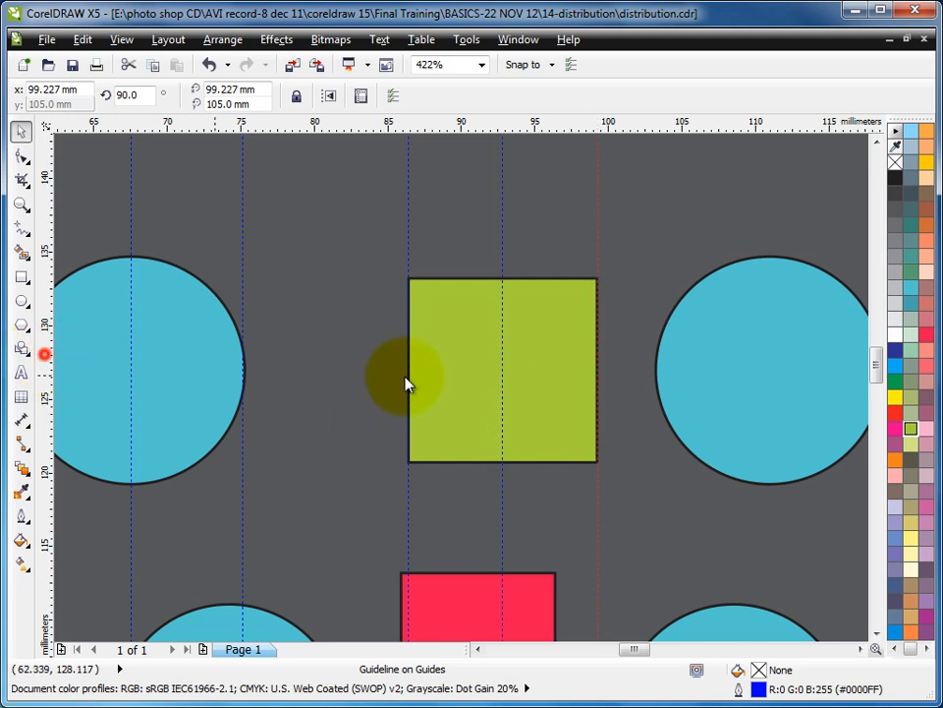
- Add vertical guidelines at the left edge, center and right edge of the last circle in the top row
drag(657, 381, 656, 381)
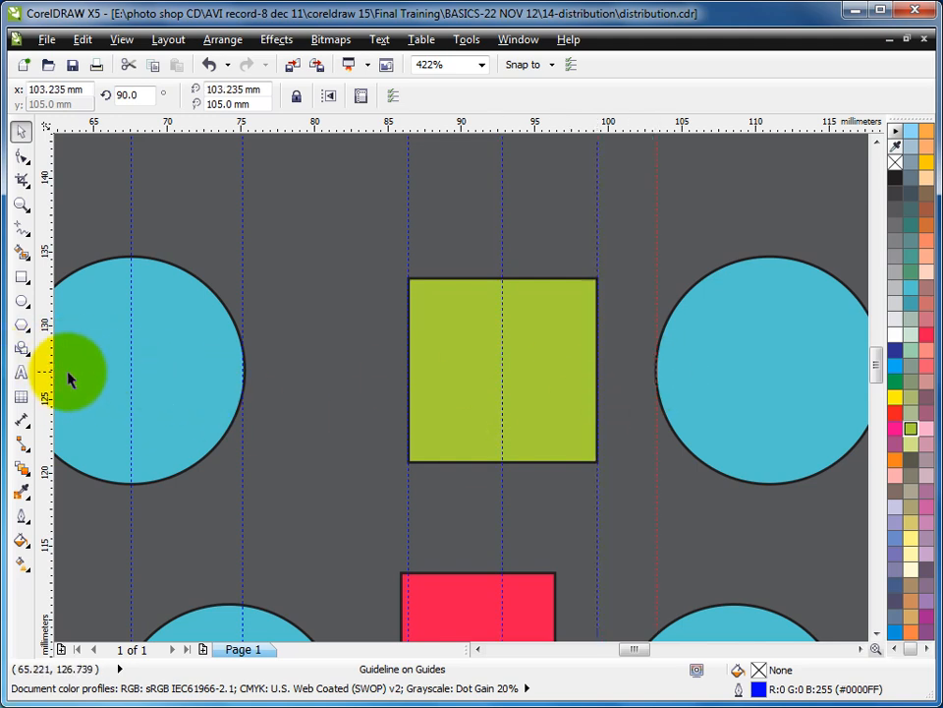
drag(51, 377, 775, 372)
click(860, 649)
click(861, 649)
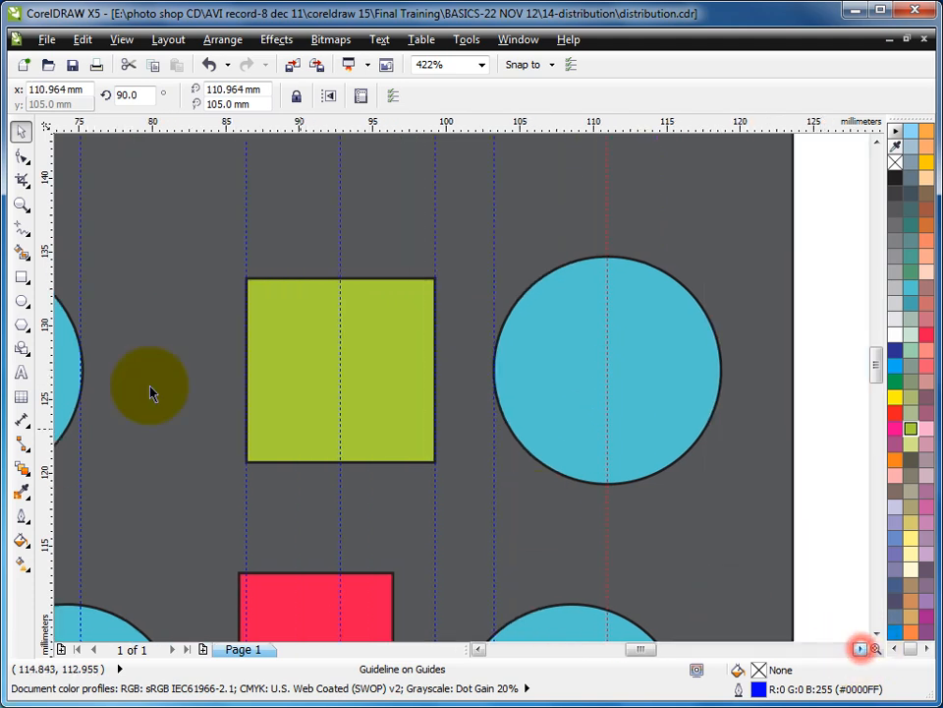
drag(725, 387, 727, 391)
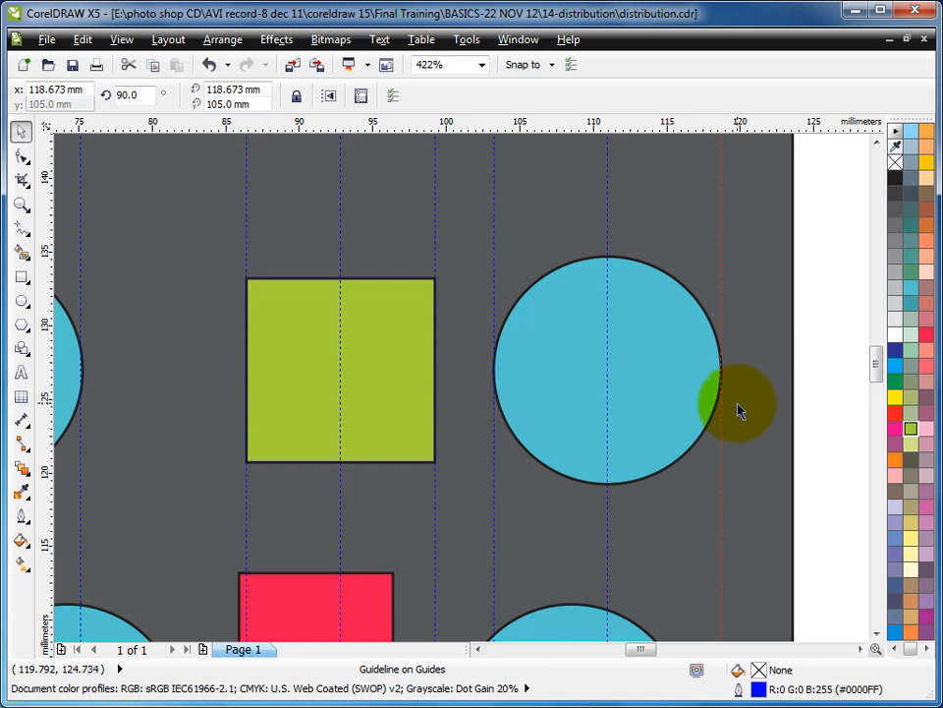
- Place a horizontal guideline along the top edge of the top row's red rectangle, at about 134.9 mm
scroll(533, 351, down, 2)
key(F2)
drag(171, 285, 619, 471)
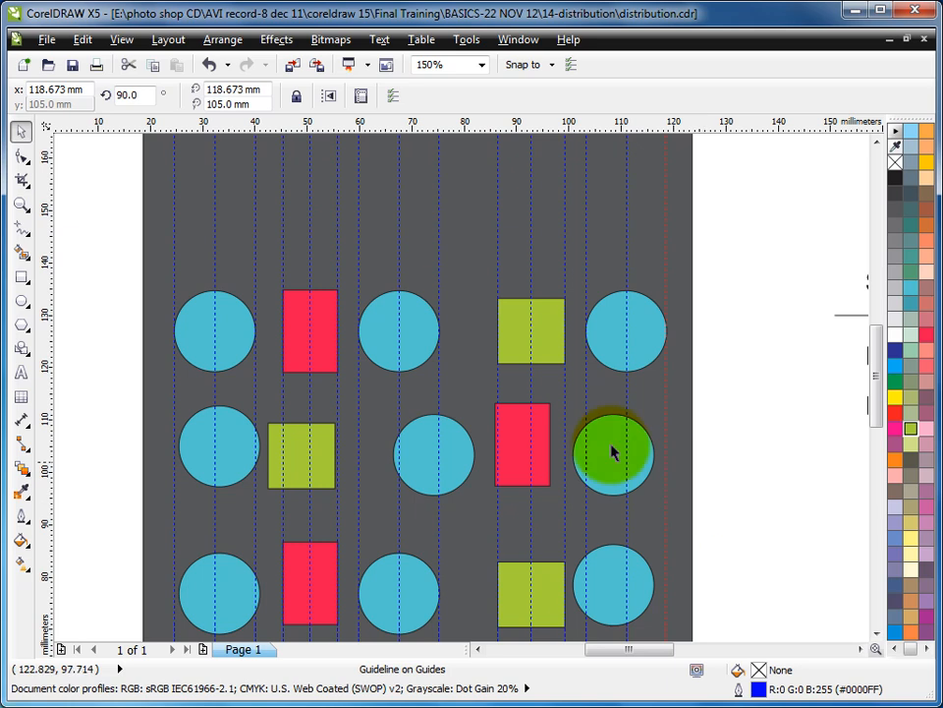
key(F2)
drag(174, 239, 504, 430)
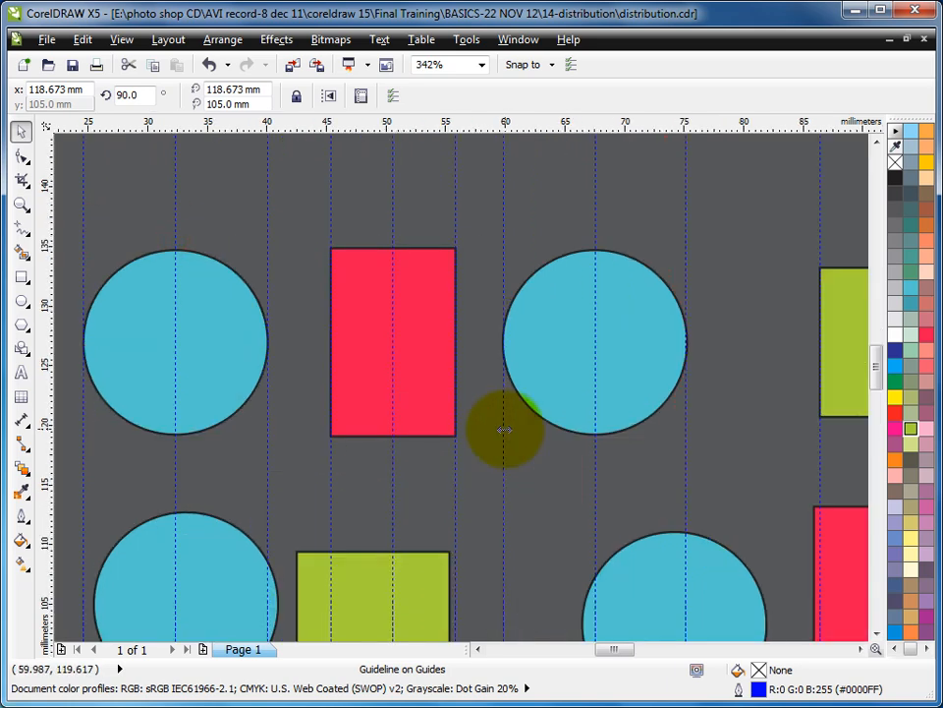
scroll(579, 423, down, 5)
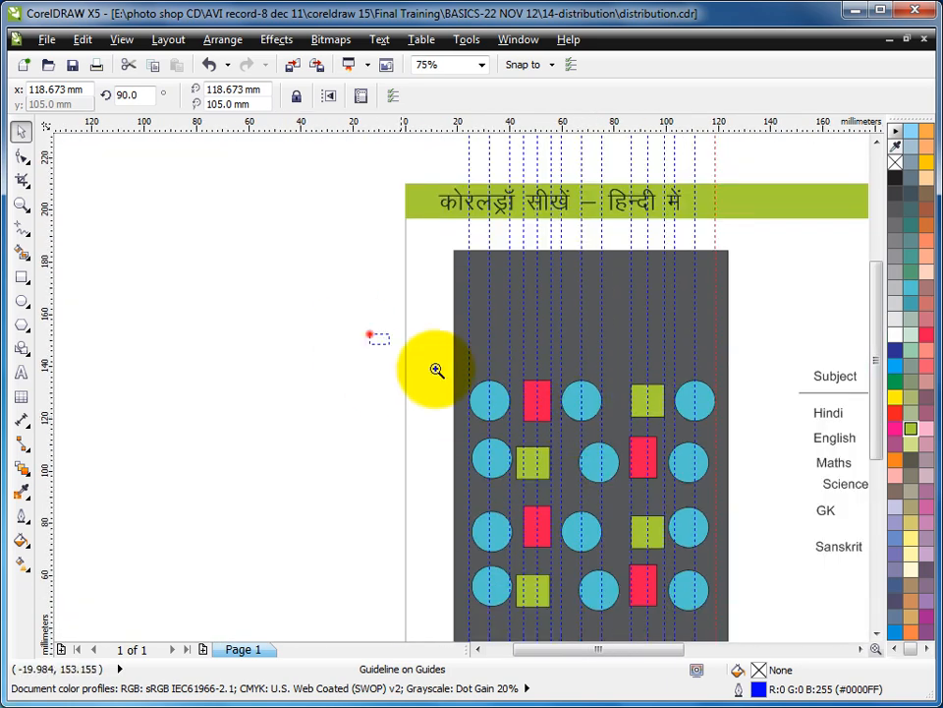
scroll(691, 455, up, 3)
key(F2)
drag(265, 288, 468, 395)
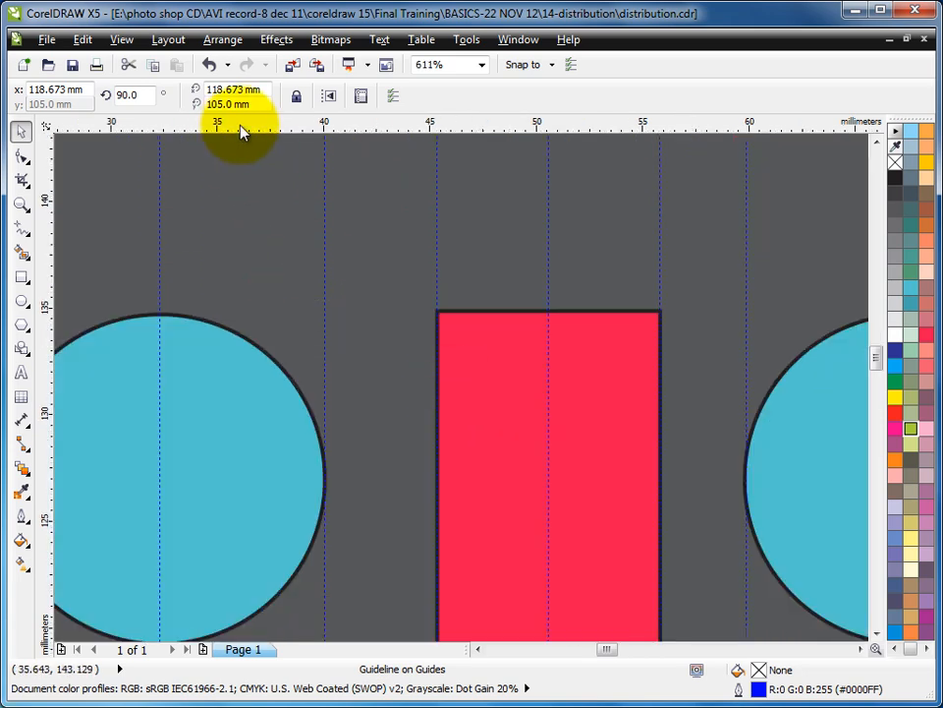
drag(464, 125, 503, 312)
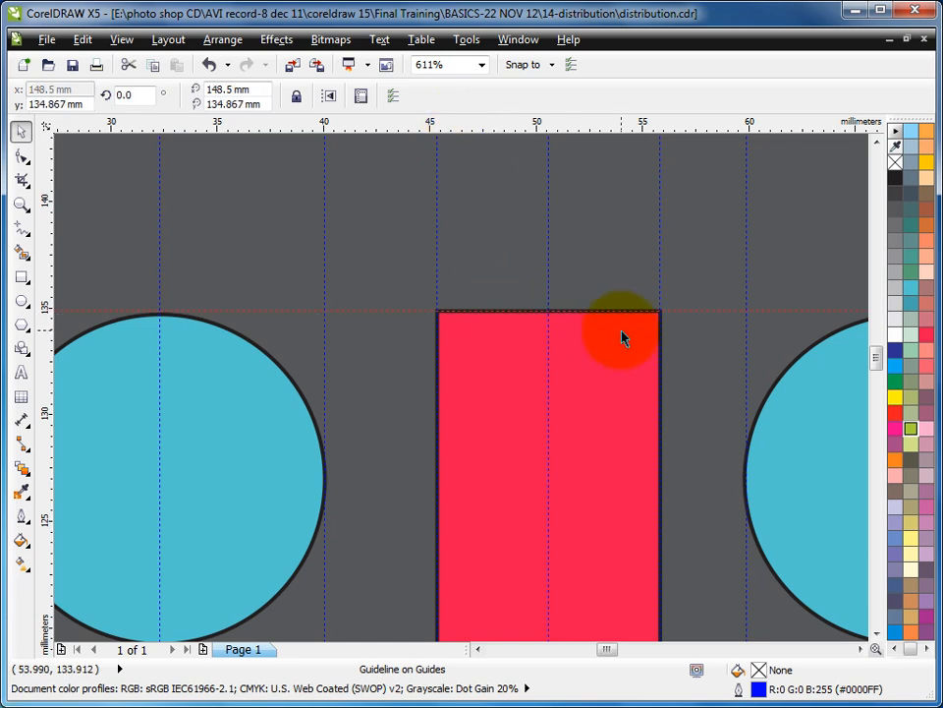
scroll(624, 333, down, 5)
scroll(803, 403, up, 4)
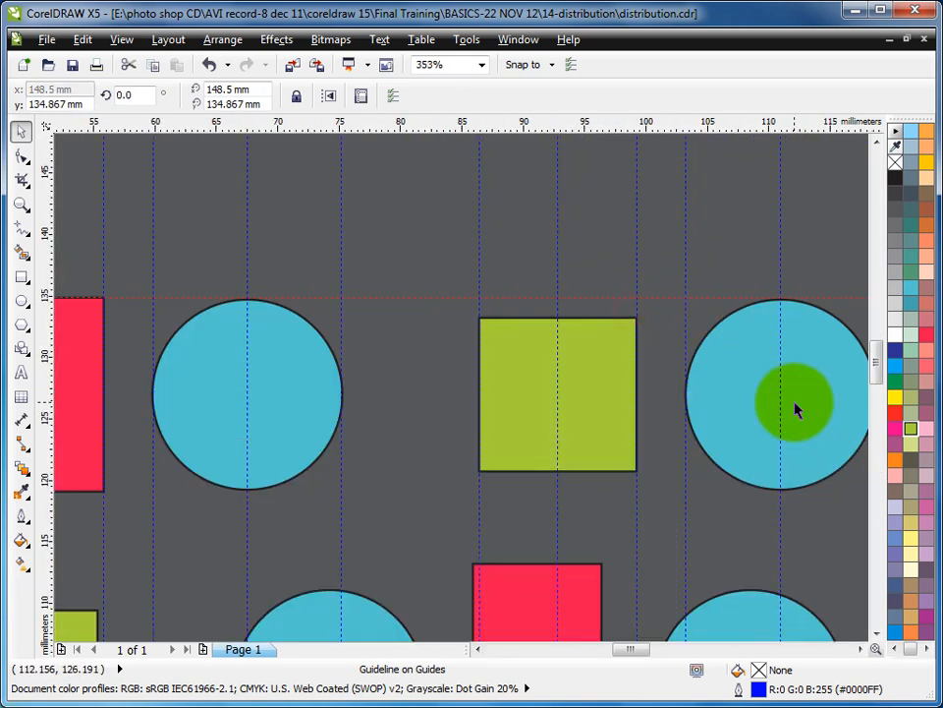
- Place a horizontal guideline along the bottom edge of the top row's shapes, at about 119.1 mm
scroll(474, 380, down, 3)
drag(160, 322, 670, 490)
drag(320, 121, 355, 342)
drag(356, 388, 504, 385)
scroll(492, 381, down, 2)
scroll(700, 460, up, 2)
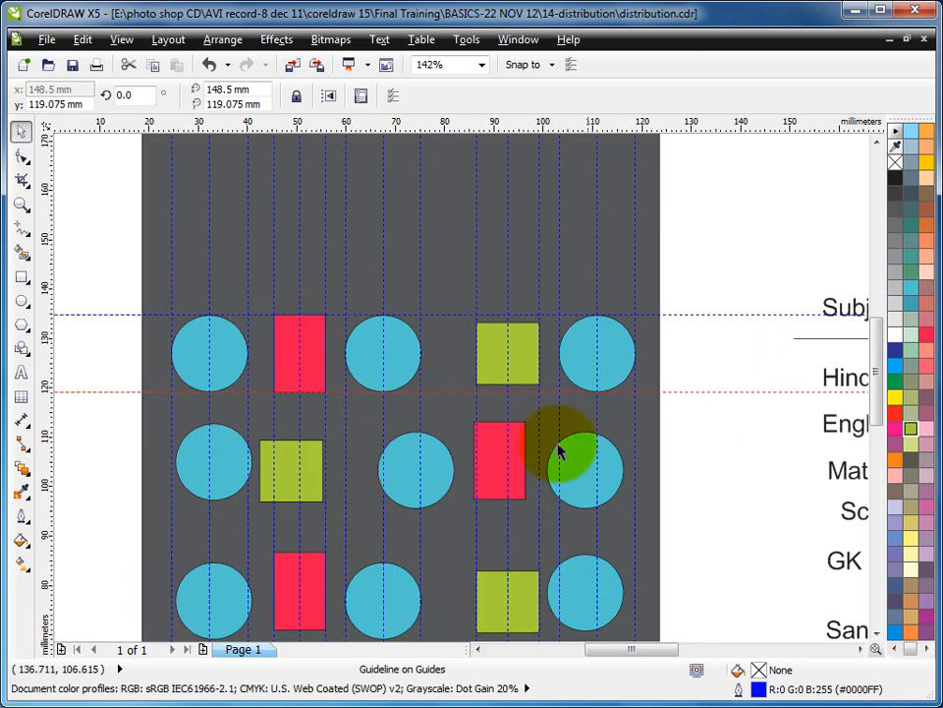
click(724, 293)
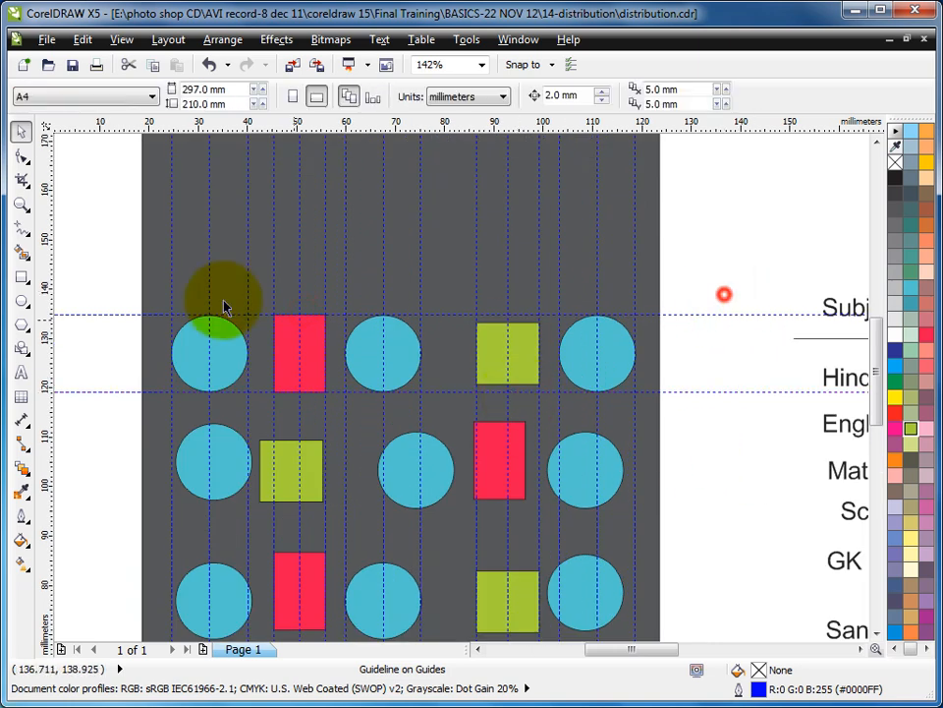
- Select the five top-row shapes and align them to one another by their top edges in the Align and Distribute dialog
drag(85, 276, 630, 411)
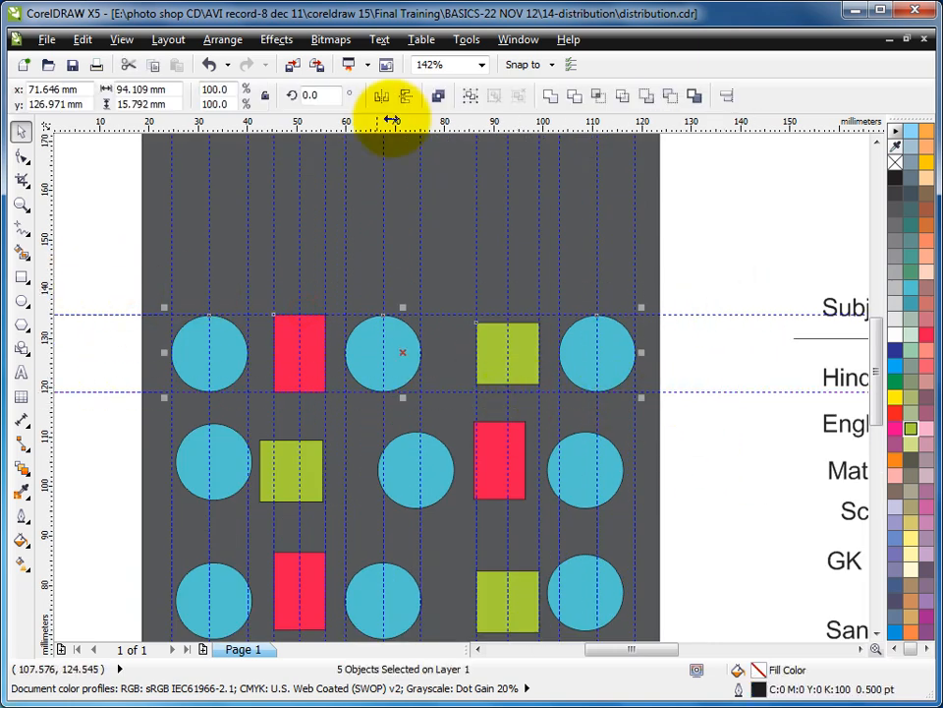
click(232, 40)
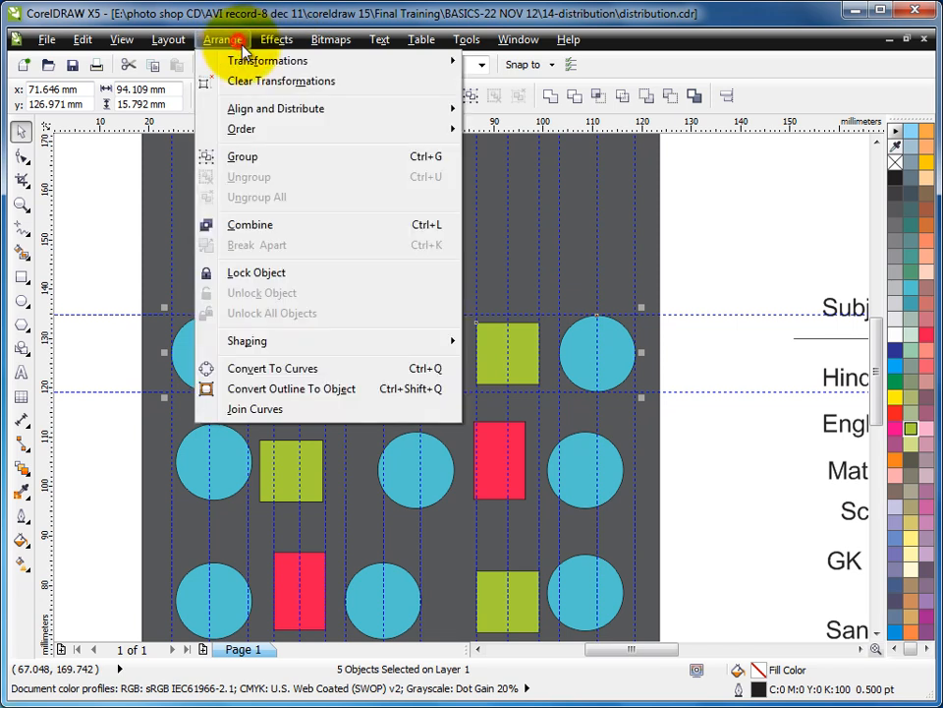
click(261, 108)
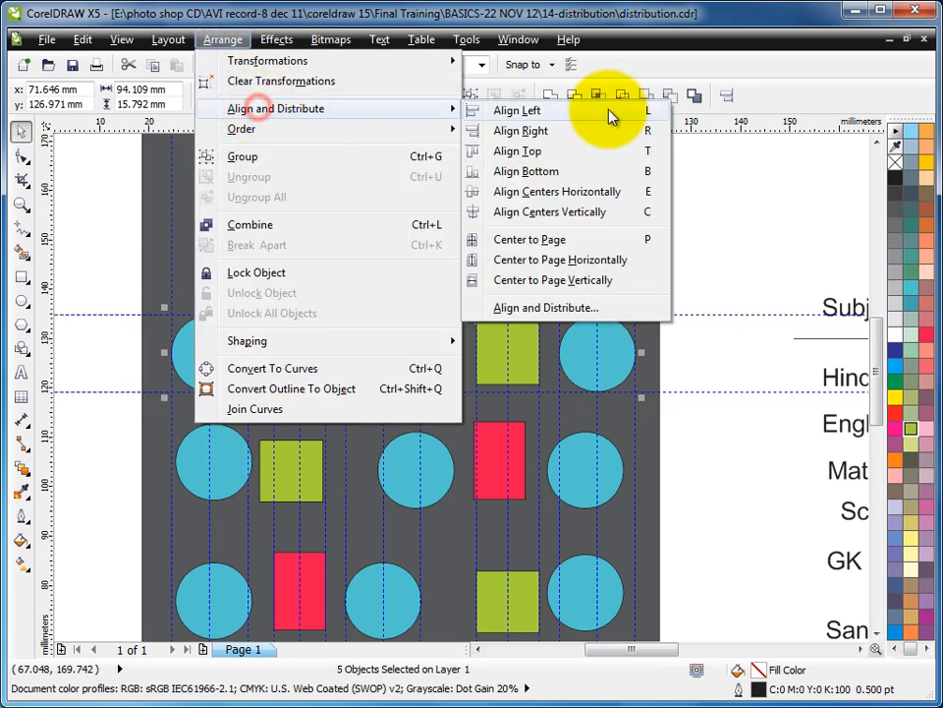
click(521, 309)
drag(527, 268, 753, 109)
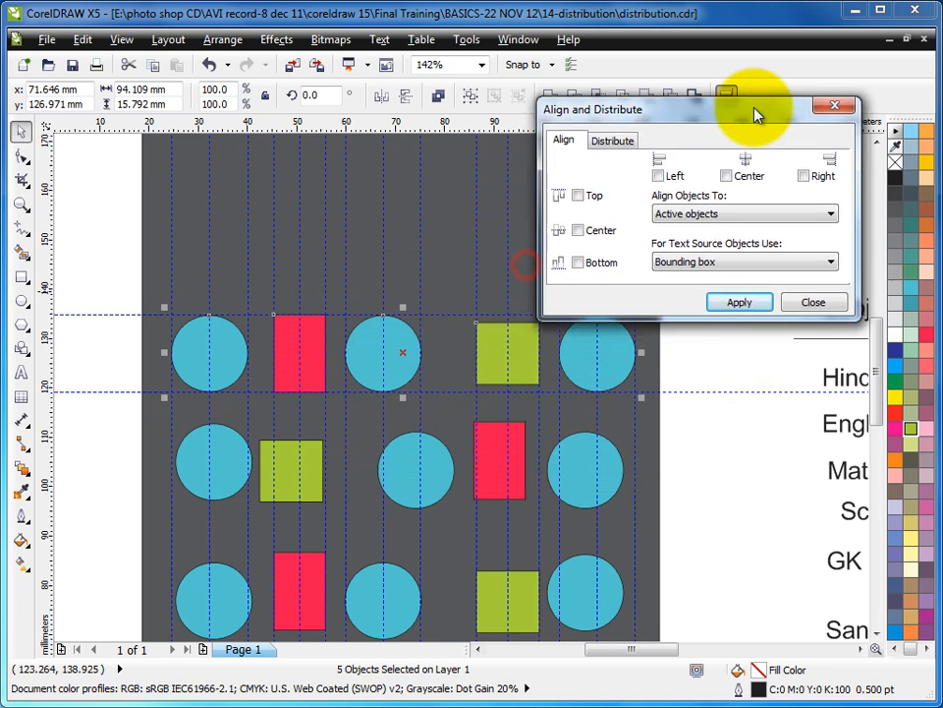
drag(678, 110, 709, 100)
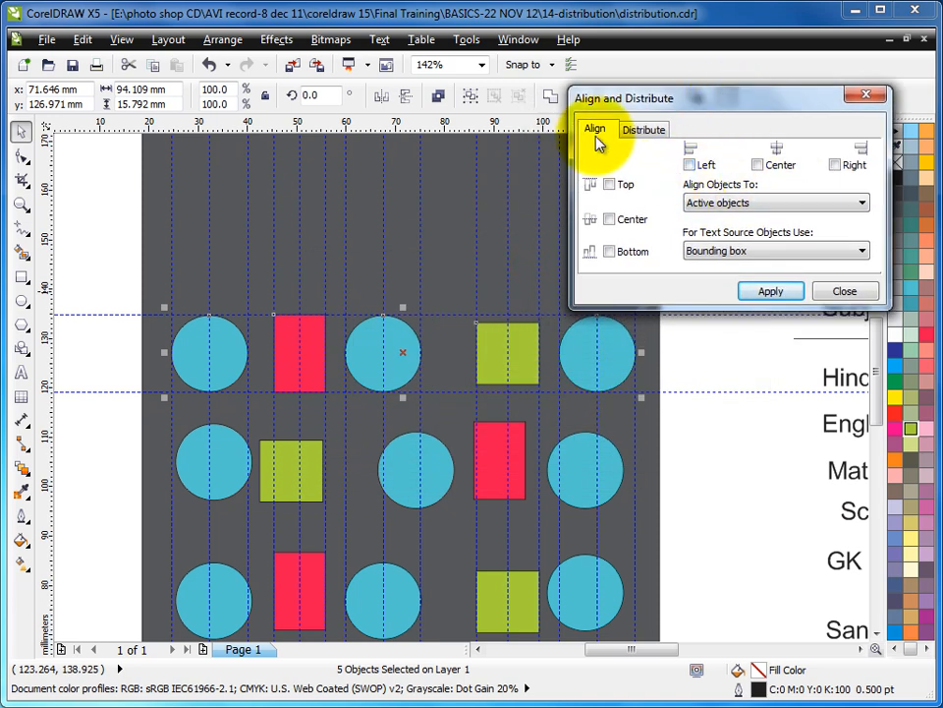
click(609, 183)
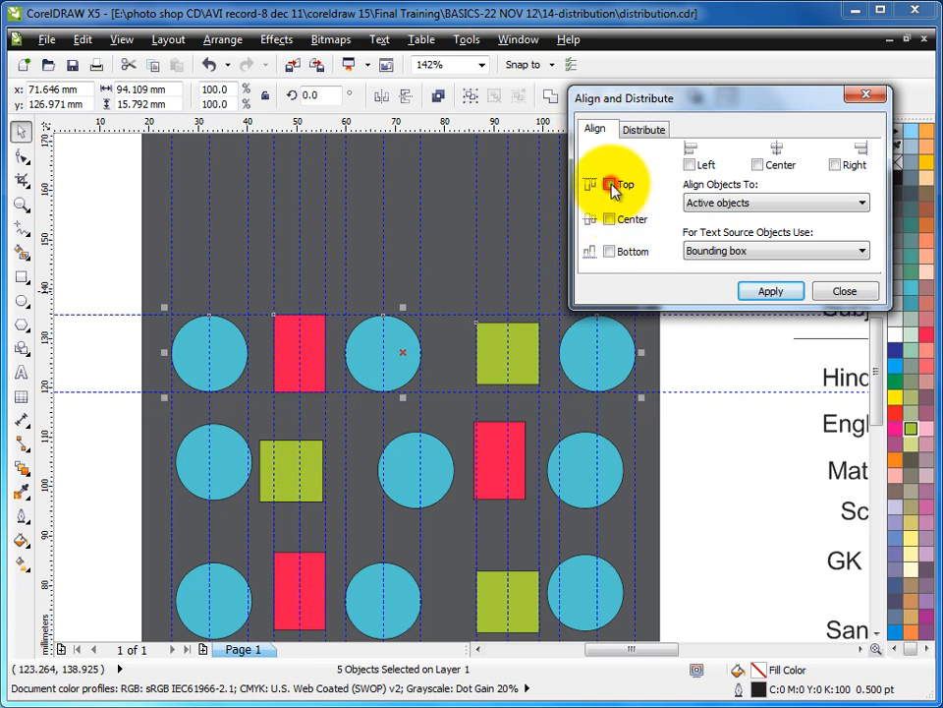
click(747, 292)
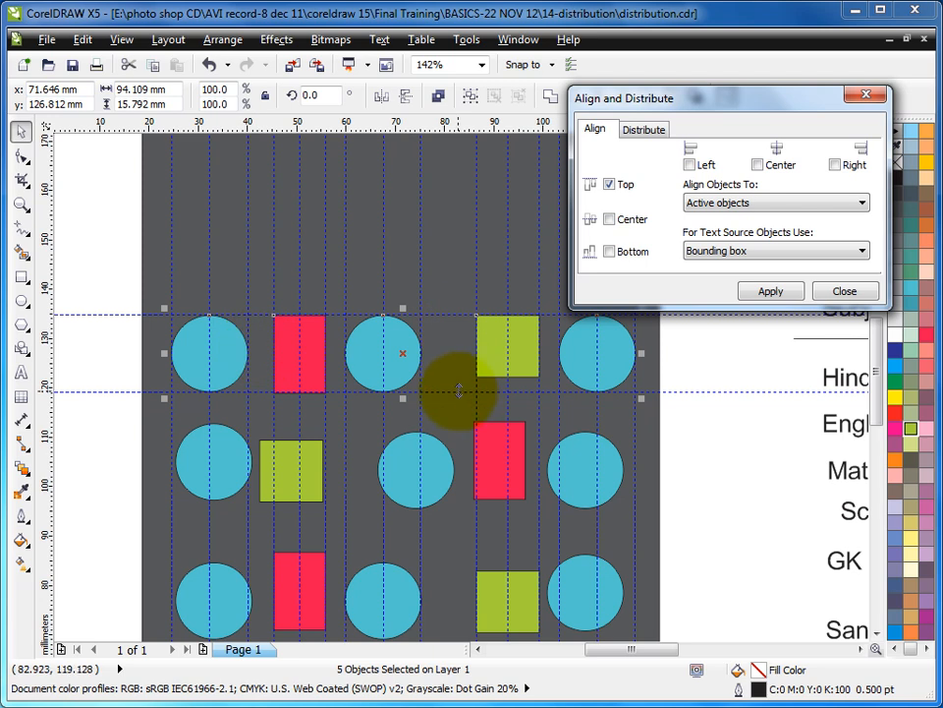
- Align the selected shapes vertically by their centers, and re-align them by their bottom edges
drag(669, 99, 706, 84)
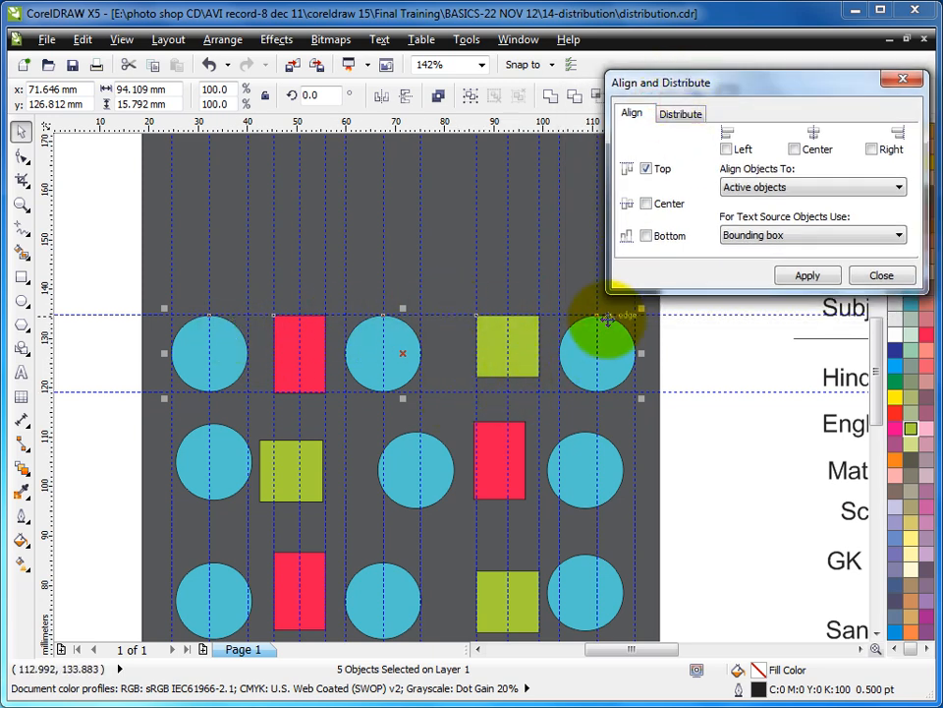
click(646, 203)
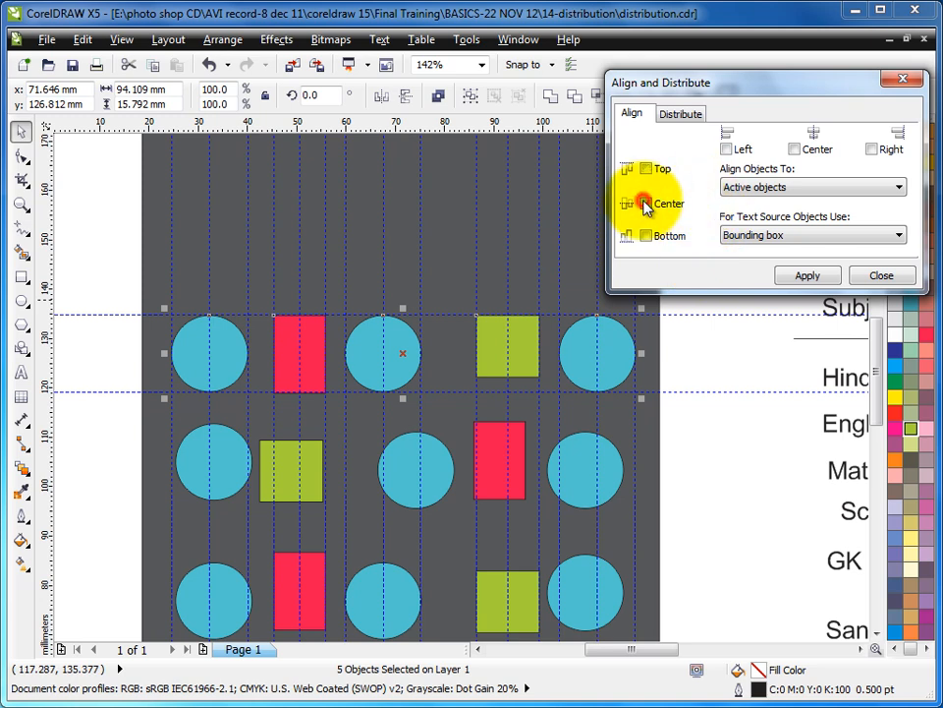
click(807, 276)
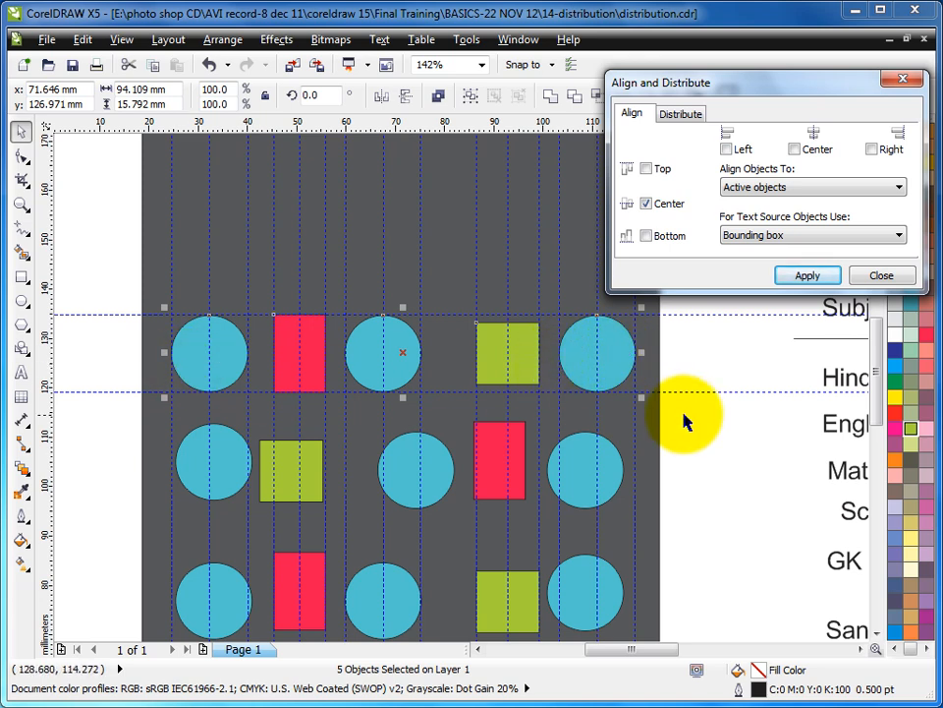
click(646, 236)
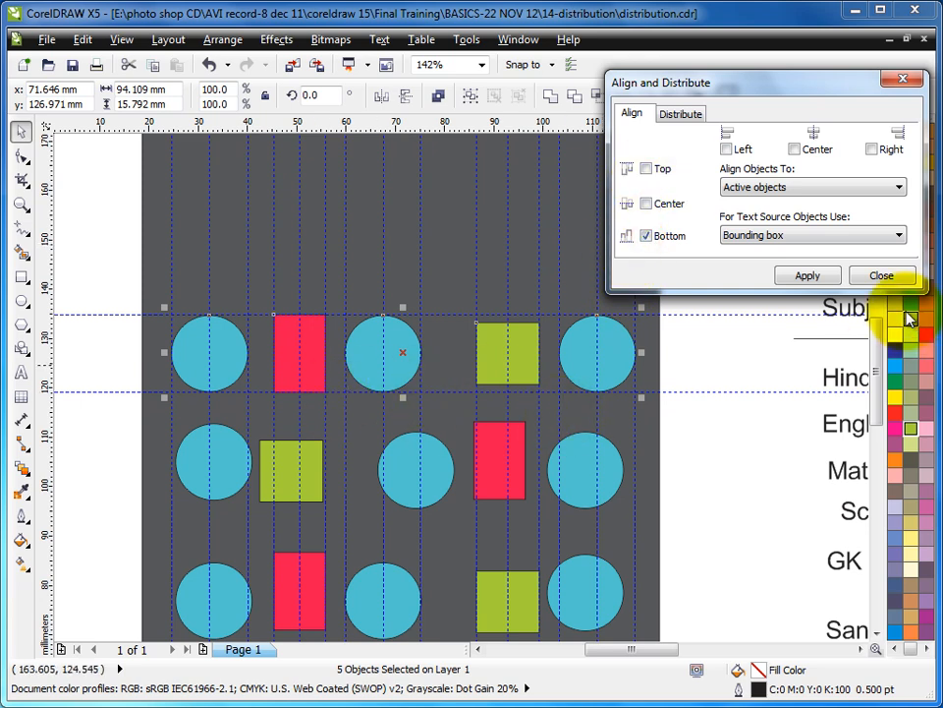
click(807, 275)
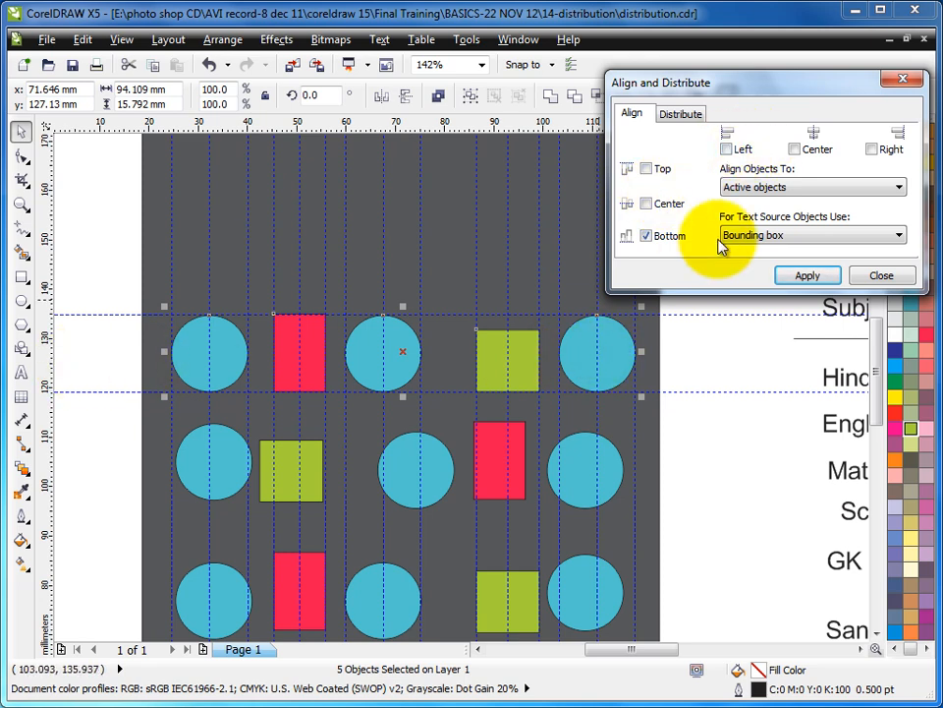
- Try left-aligning the selected shapes with the Bottom option turned off, and undo the alignment
click(726, 148)
click(808, 276)
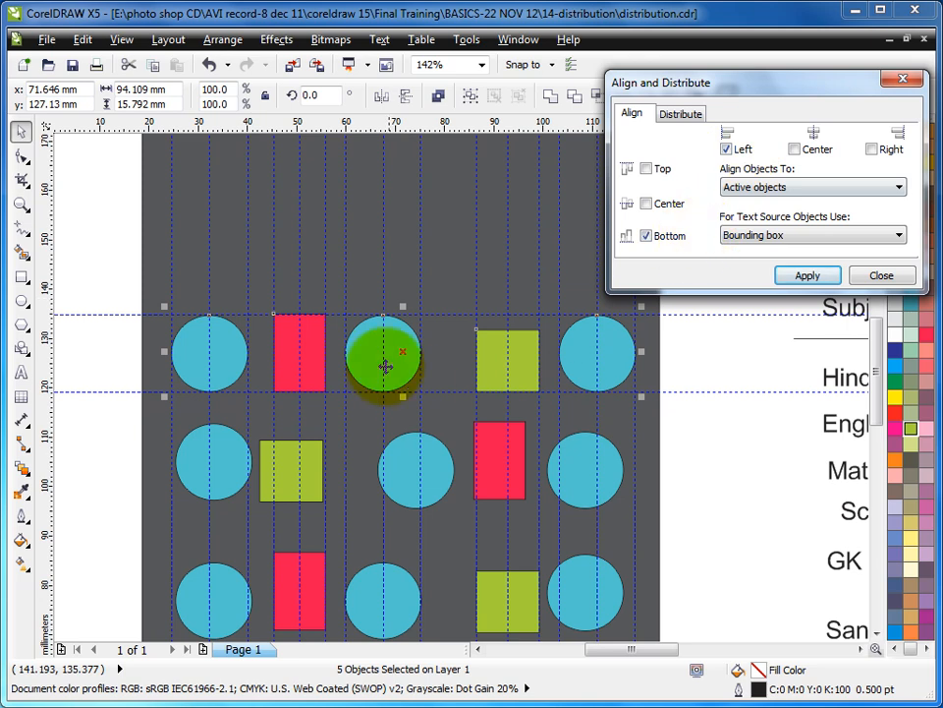
click(646, 236)
click(808, 276)
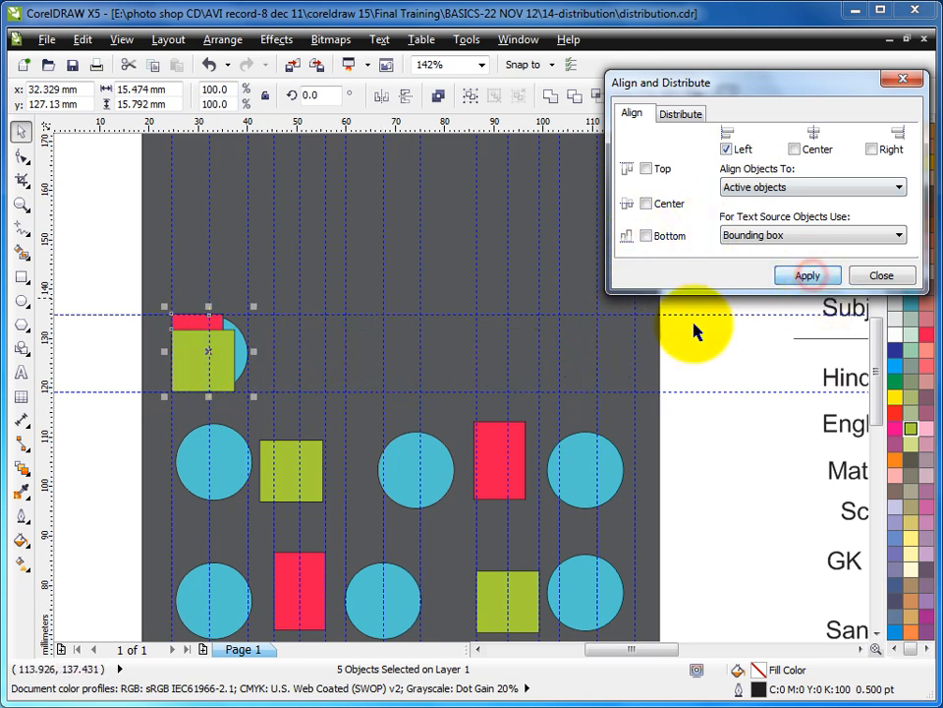
key(ctrl+z)
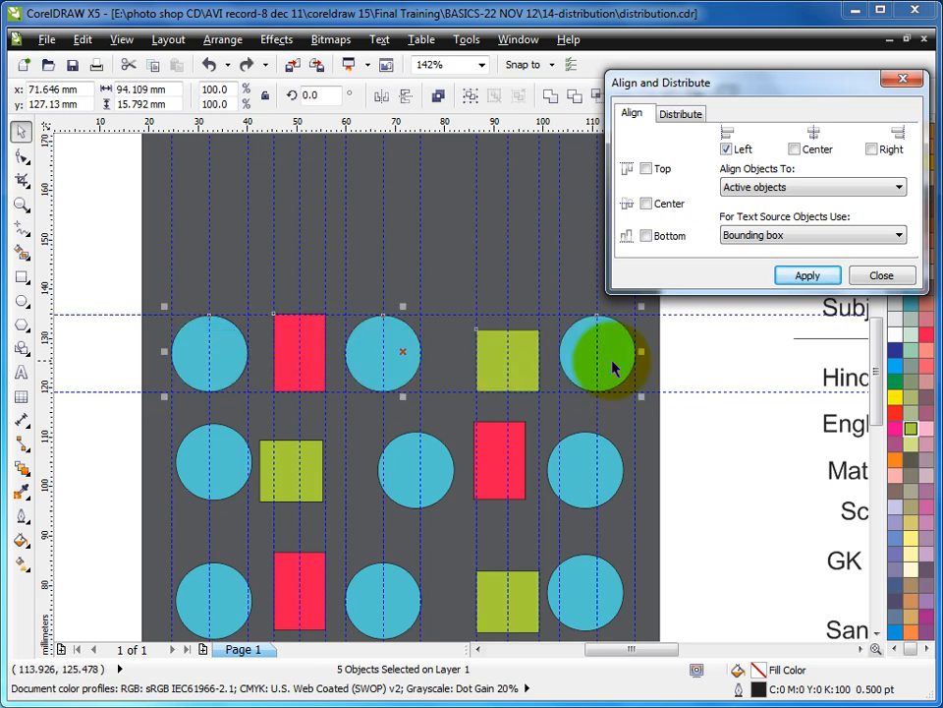
- Try aligning the selected shapes horizontally by their centers, and undo the alignment
click(798, 153)
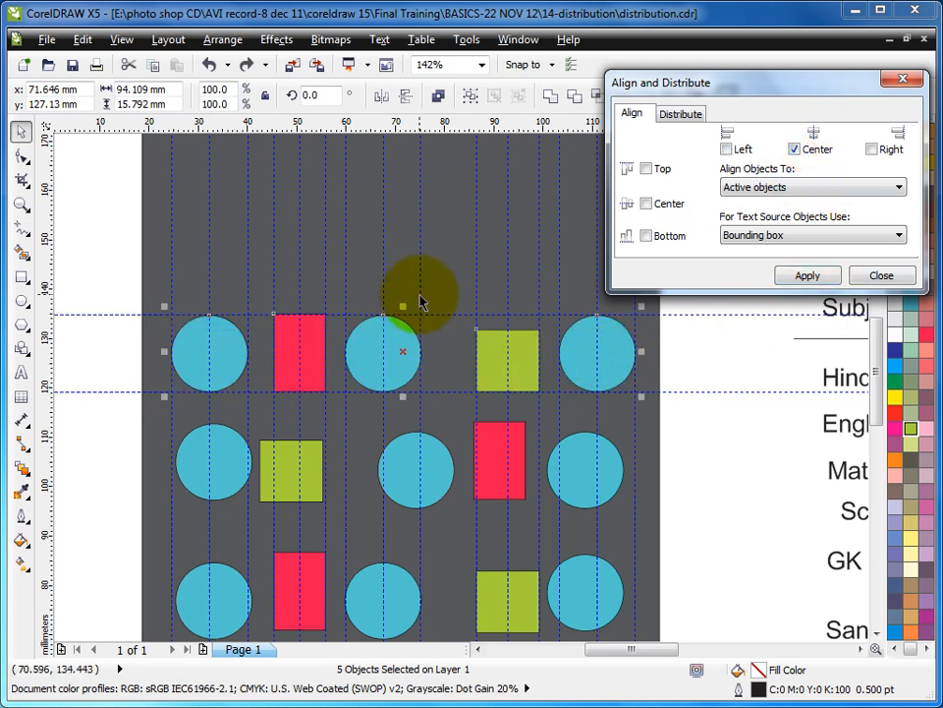
click(808, 276)
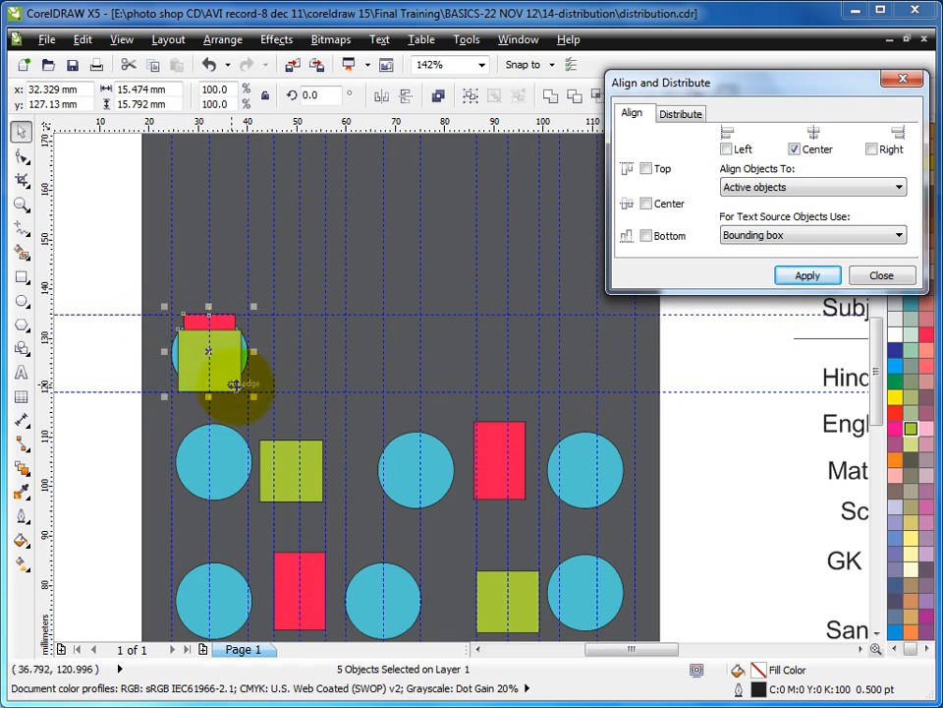
key(ctrl+z)
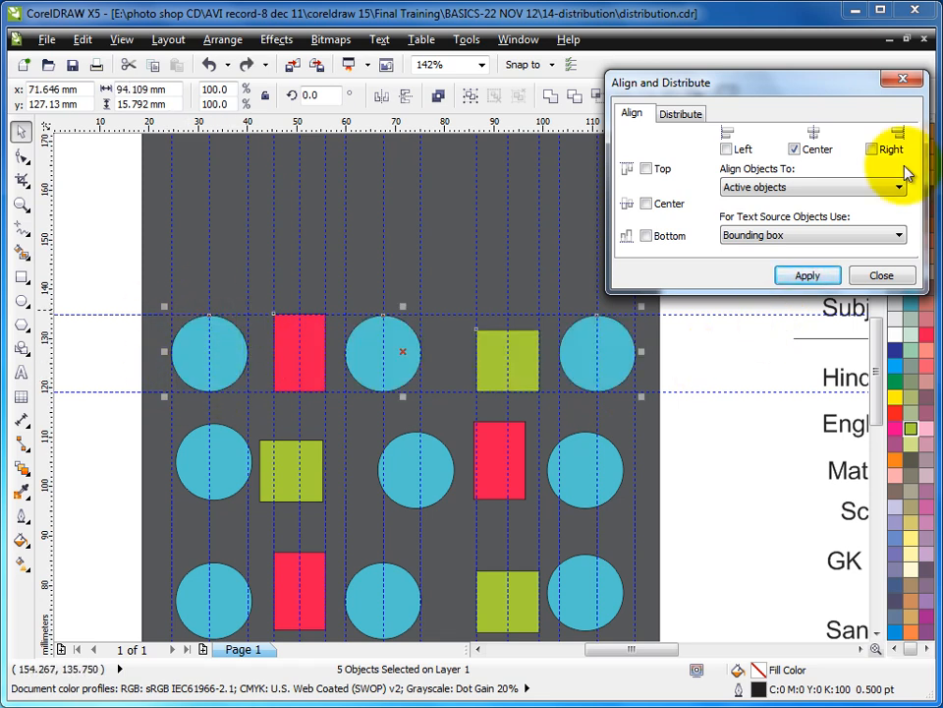
- Try aligning the selected shapes by their right edges, and undo the alignment
click(872, 149)
click(806, 276)
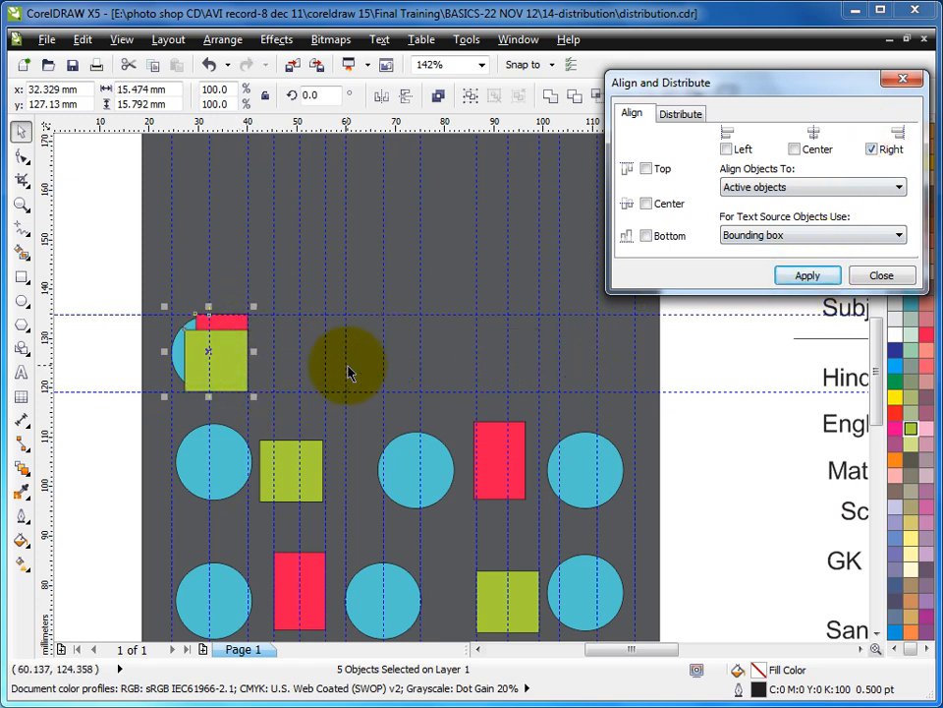
key(ctrl+z)
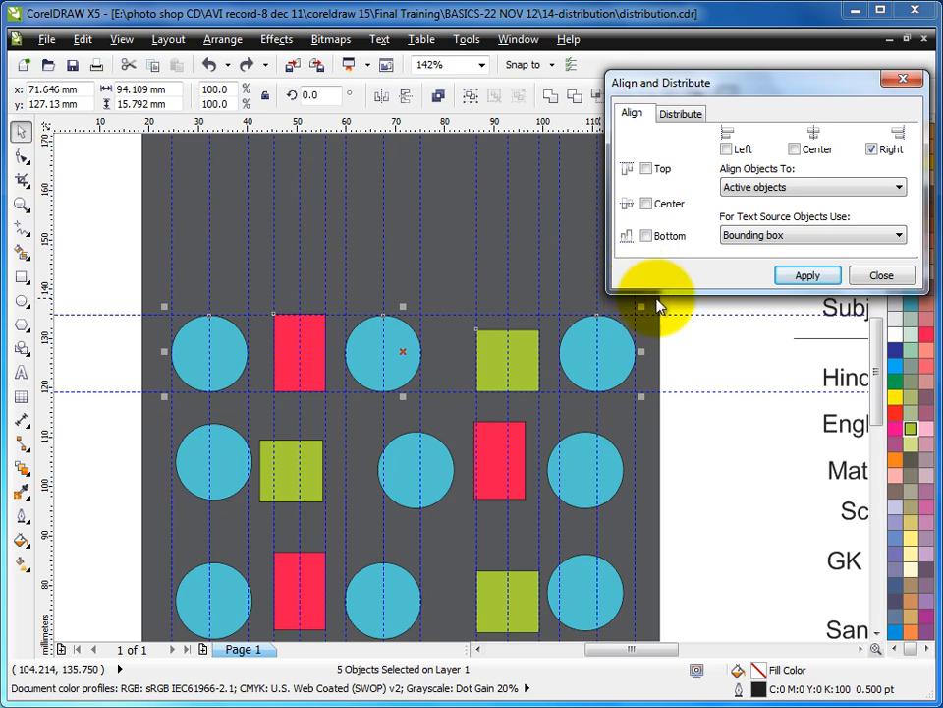
- Distribute the selected shapes evenly by their left edges within the extent of the selection
click(678, 114)
drag(711, 80, 730, 62)
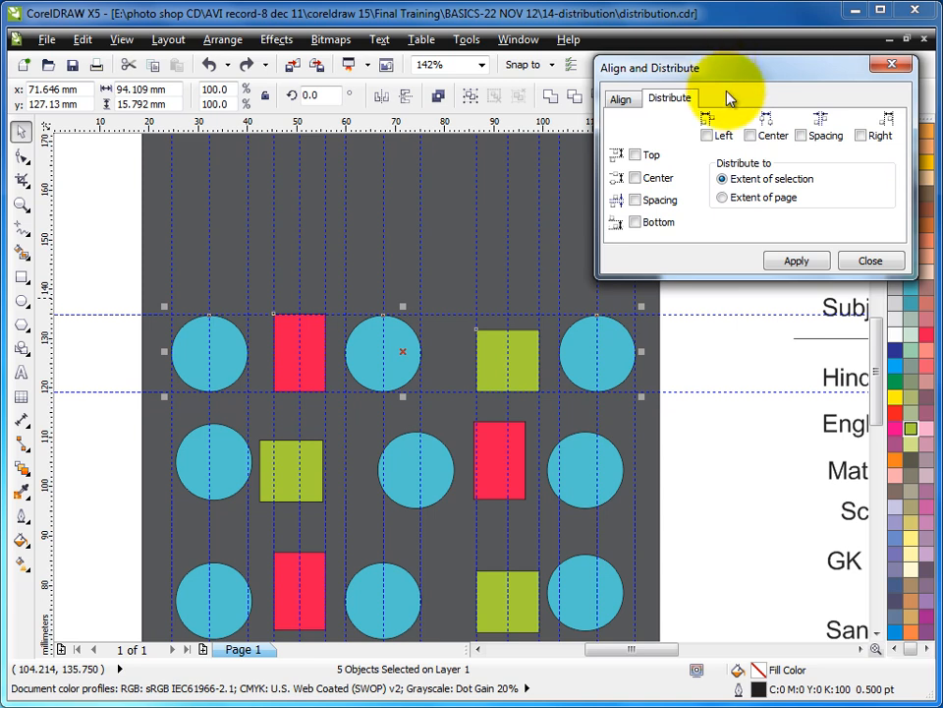
click(707, 136)
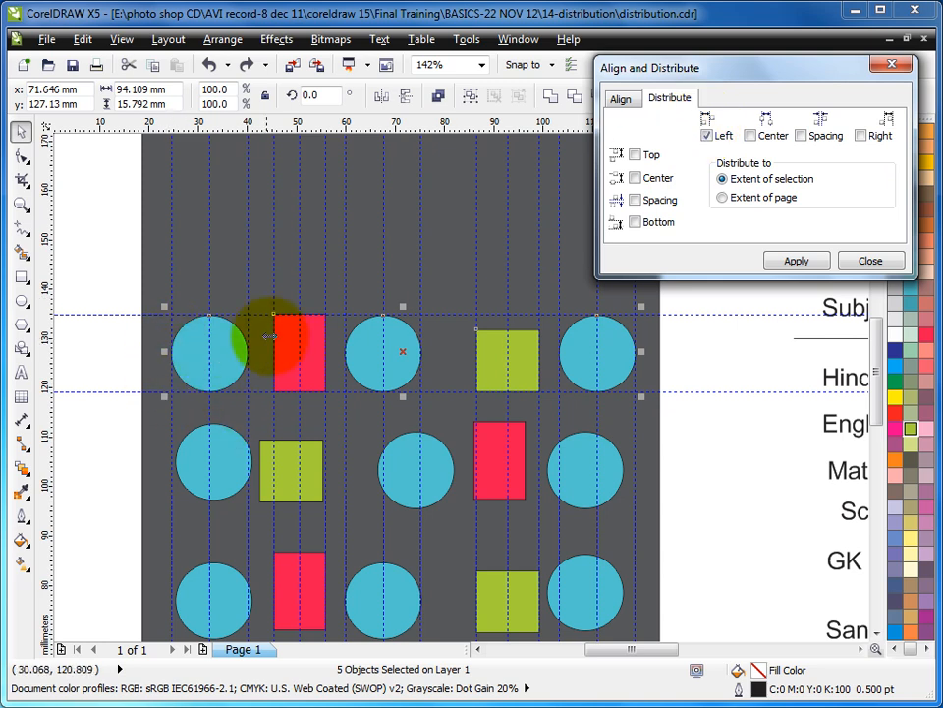
click(796, 260)
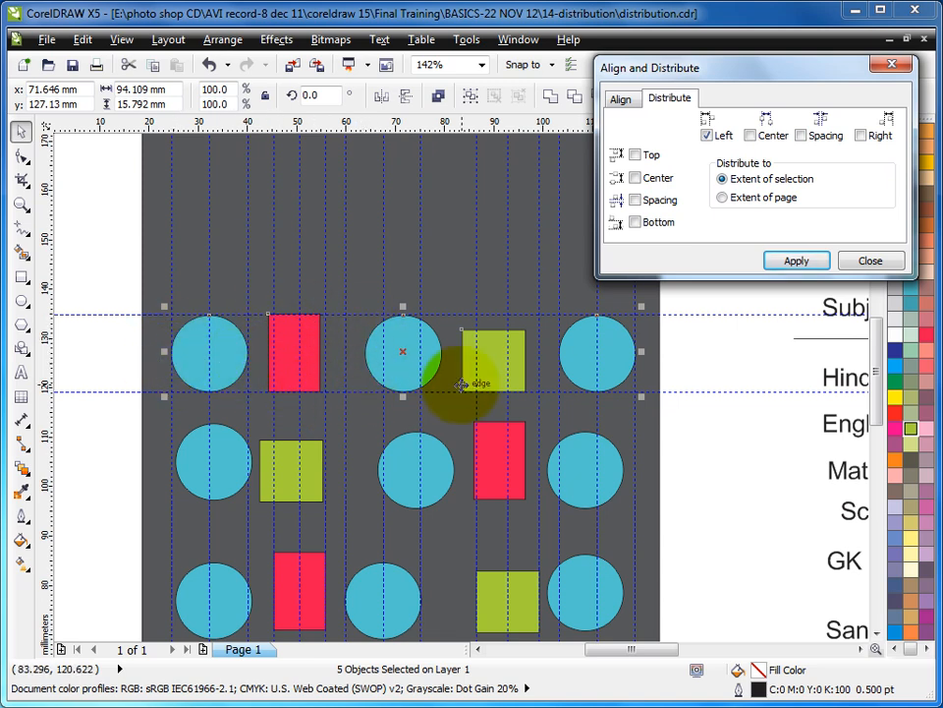
- Distribute the selected shapes horizontally by their centers within the extent of the selection
click(752, 137)
click(784, 261)
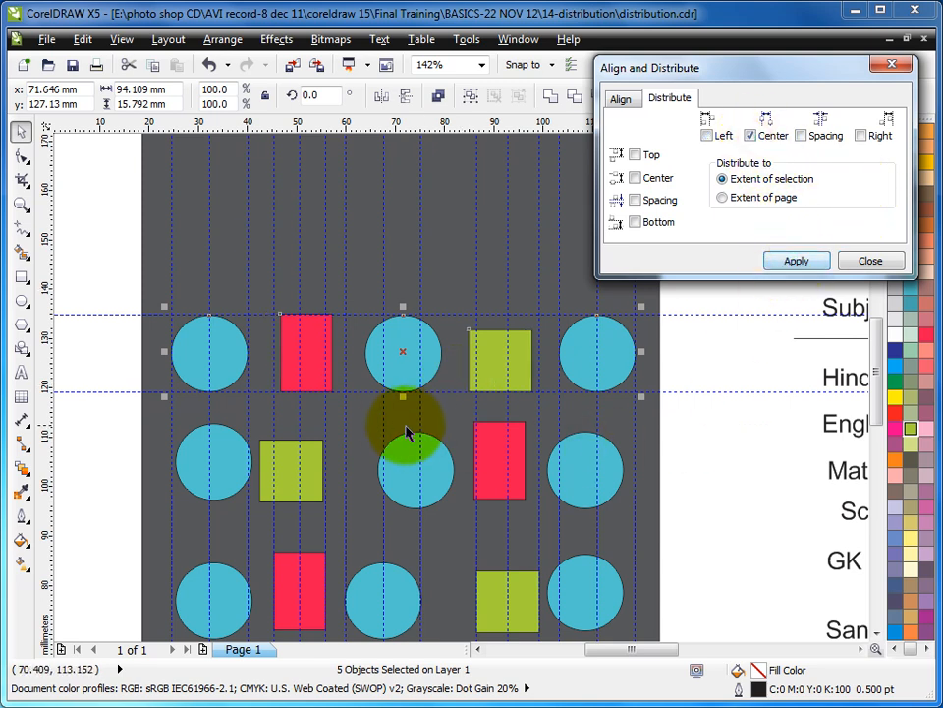
drag(209, 409, 639, 352)
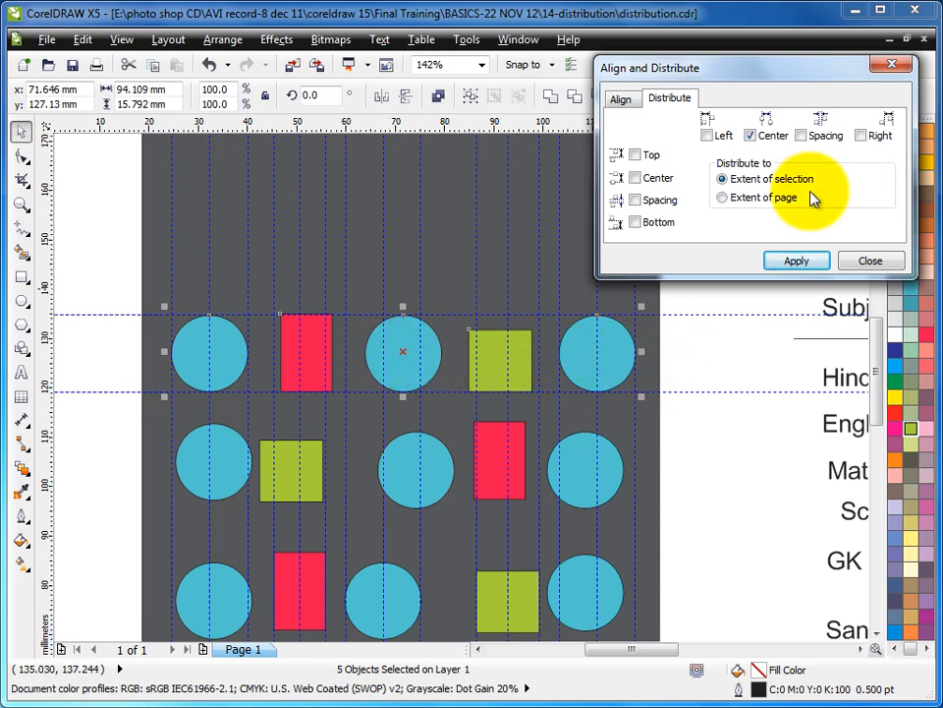
- Distribute the selected shapes with equal horizontal spacing between them
click(802, 135)
click(792, 268)
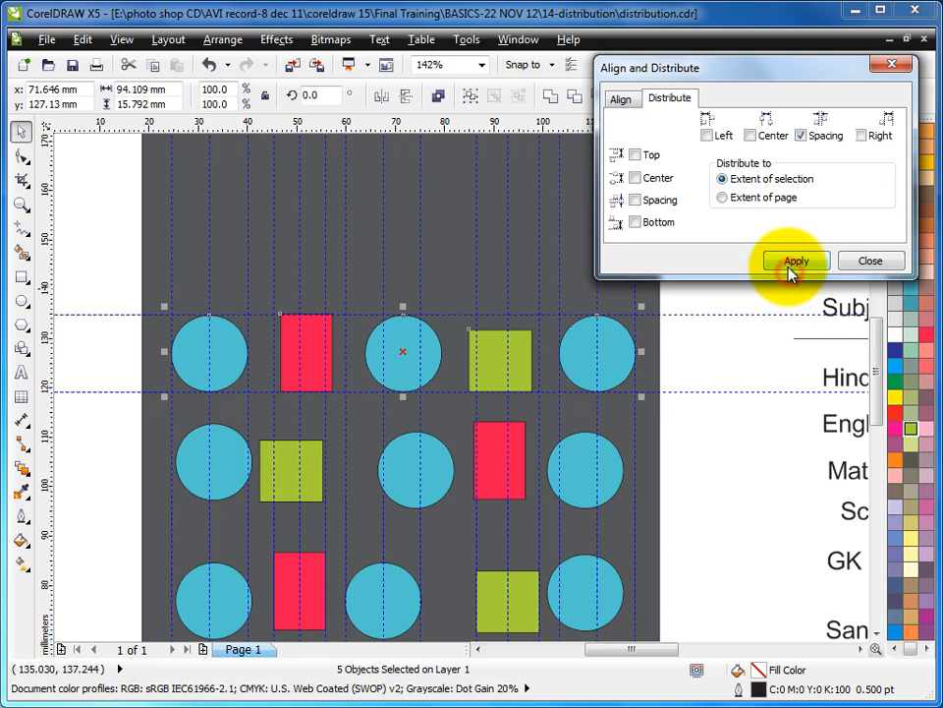
click(792, 265)
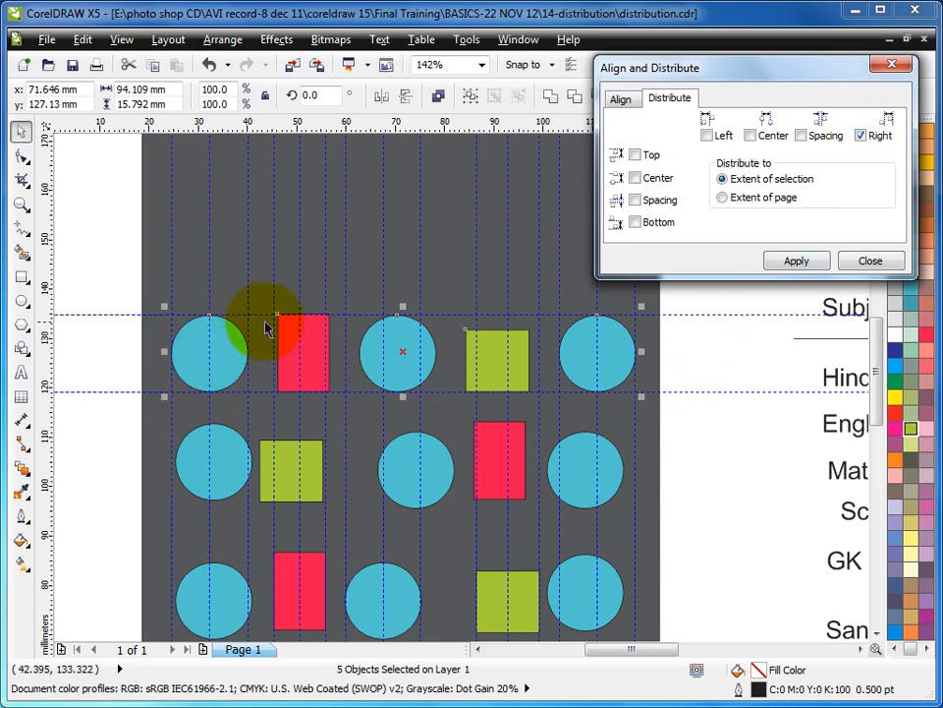
- Distribute the selected shapes by their right edges and close the Align and Distribute dialog
click(794, 263)
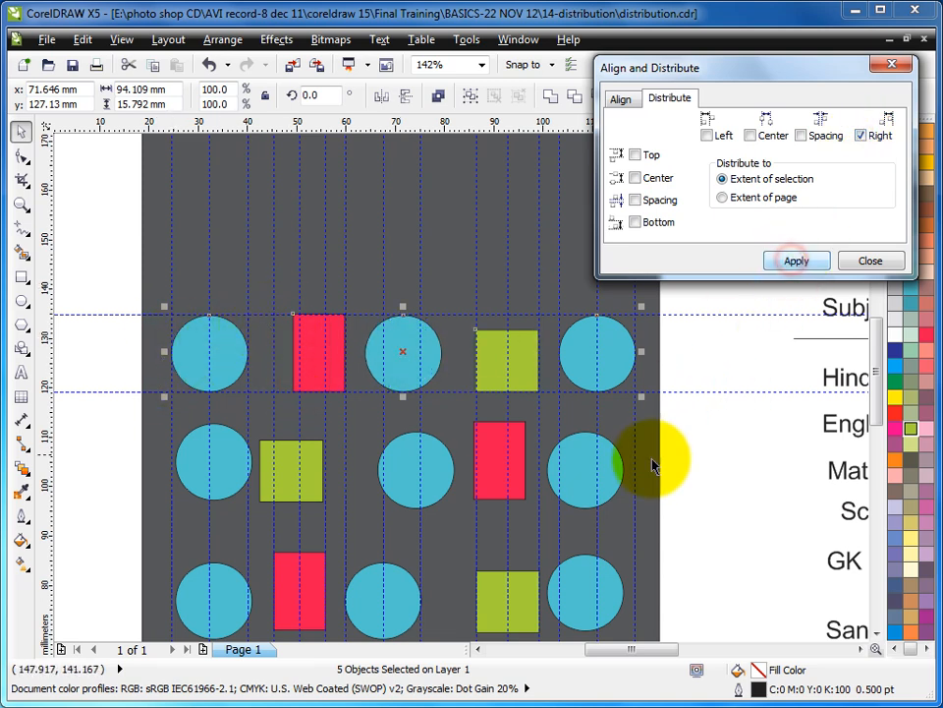
click(871, 262)
click(356, 347)
- Widen the top row's red rectangle leftward to about 17.3 mm and reshape the green square into a wider, shorter rectangle
click(294, 368)
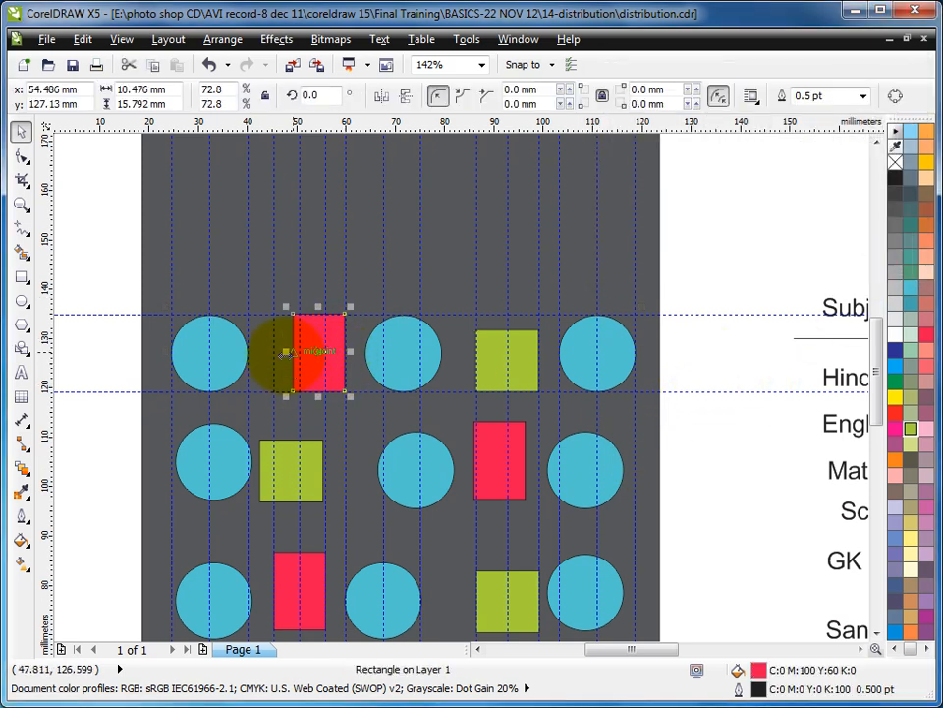
drag(253, 359, 252, 360)
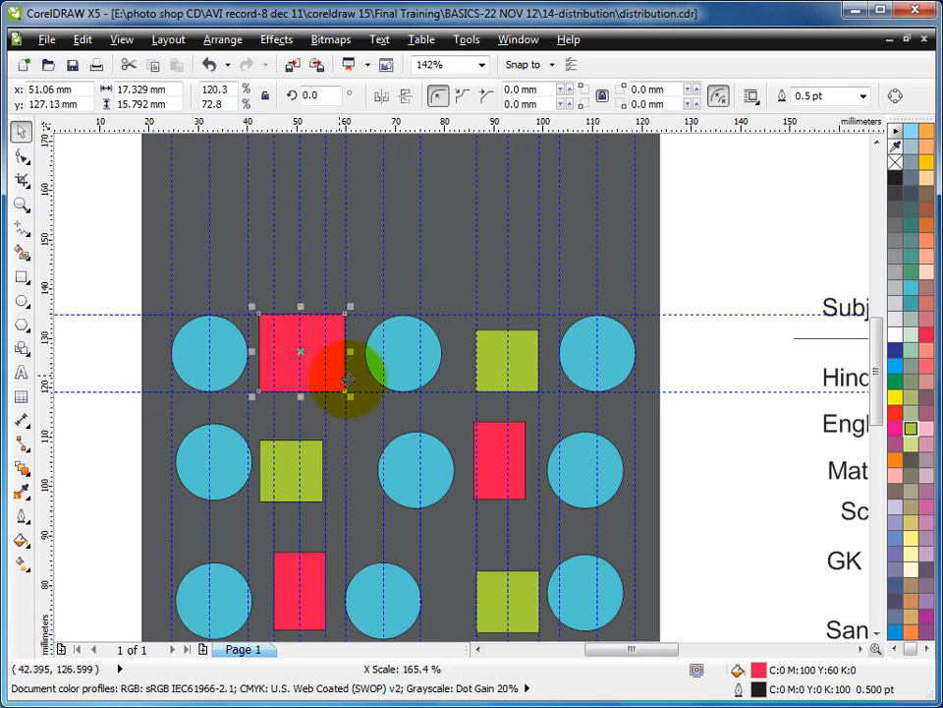
click(503, 356)
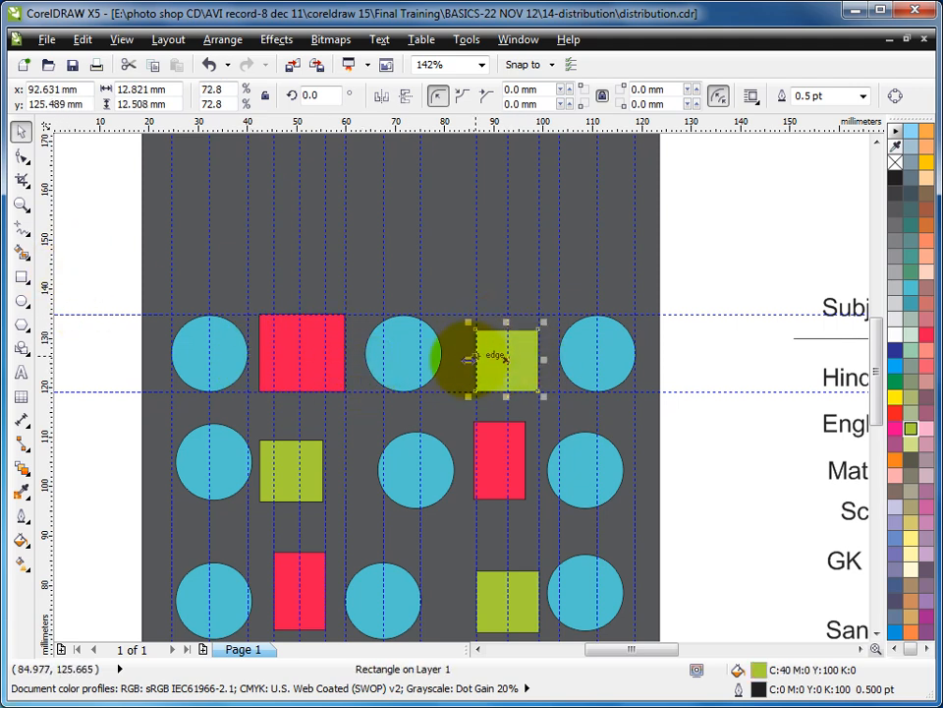
drag(453, 360, 499, 360)
- Distribute the top row's five shapes horizontally by their left edges within the extent of the selection
drag(101, 280, 708, 433)
click(220, 41)
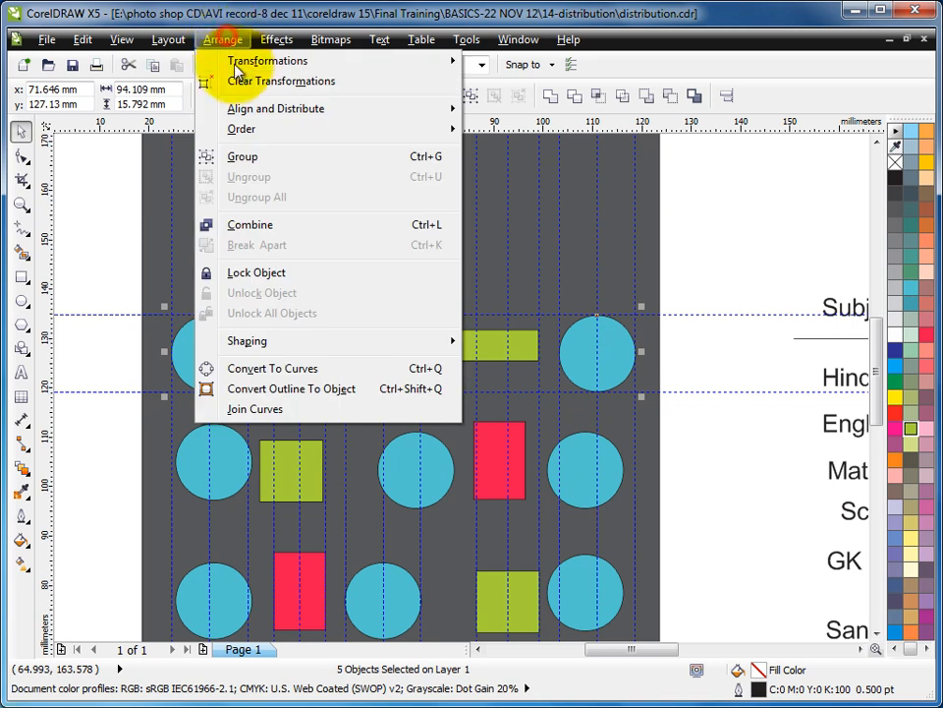
mouse_move(244, 63)
mouse_move(264, 108)
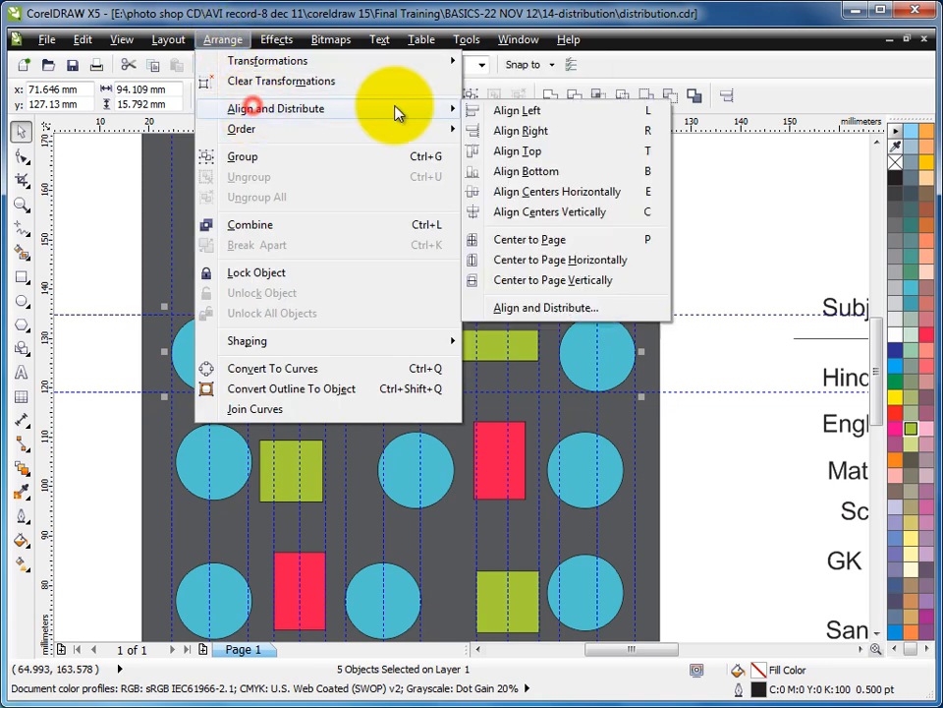
click(546, 316)
click(386, 300)
drag(503, 265, 766, 98)
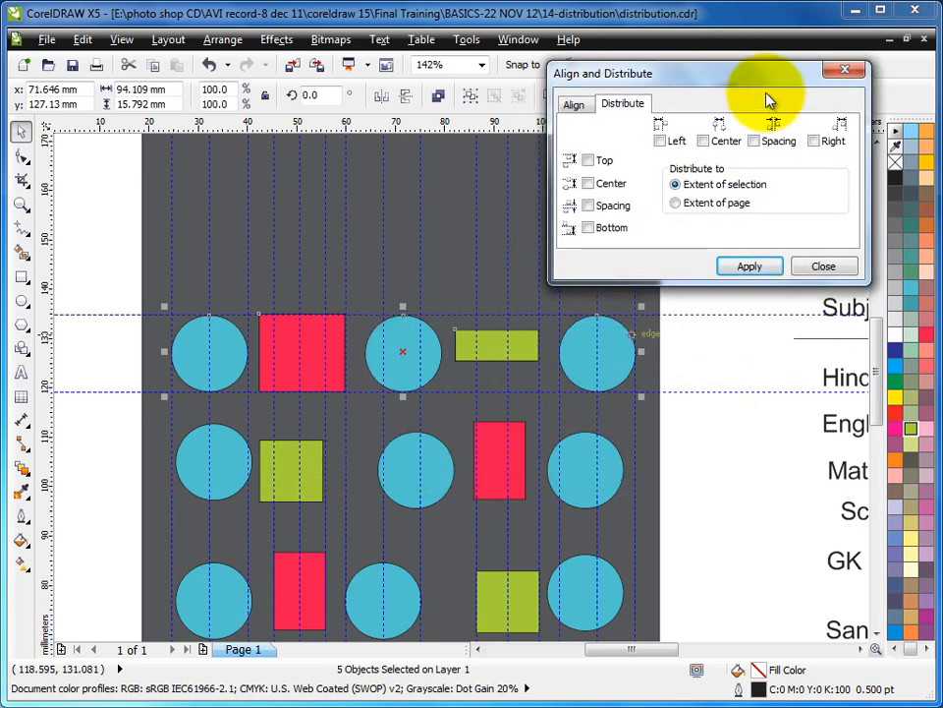
click(739, 269)
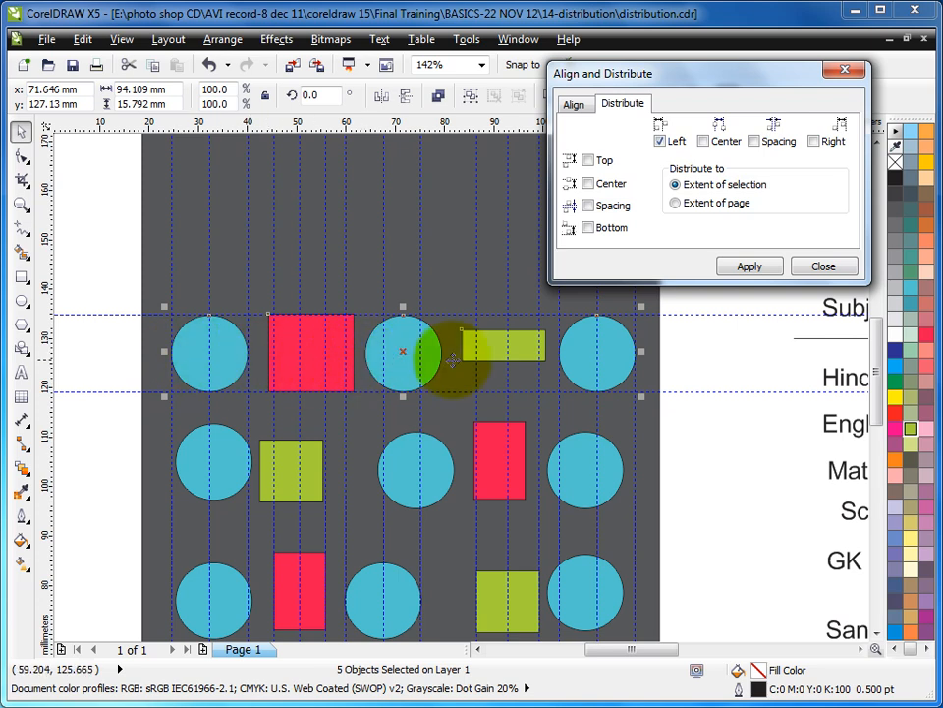
- Distribute the top row by its horizontal centers, switch it to equal horizontal spacing, and close the Align and Distribute dialog
click(704, 141)
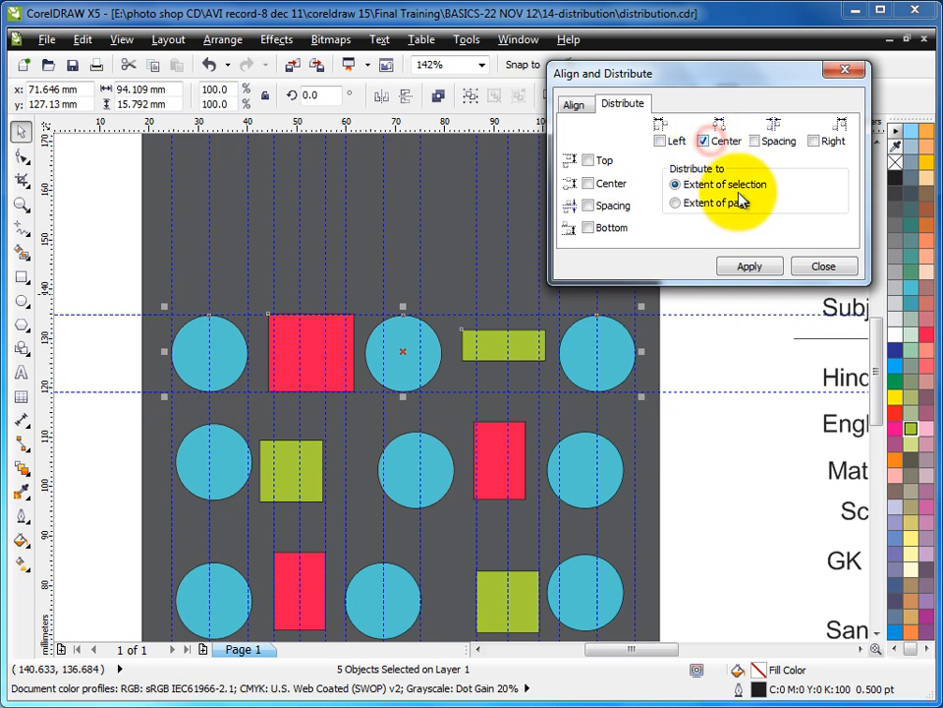
click(750, 266)
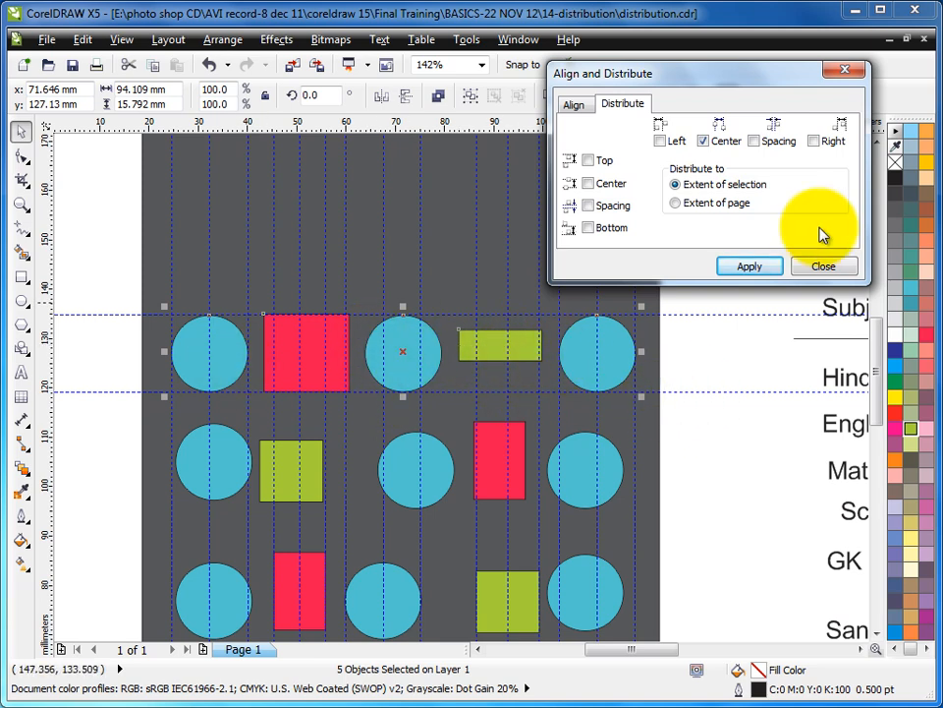
click(756, 142)
click(745, 265)
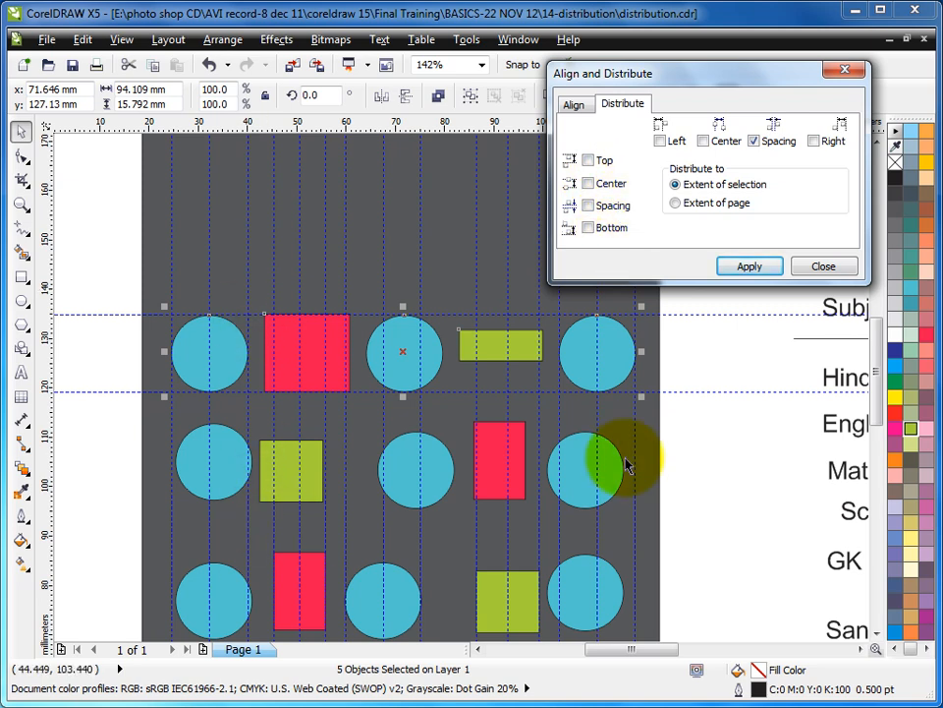
click(819, 267)
click(706, 360)
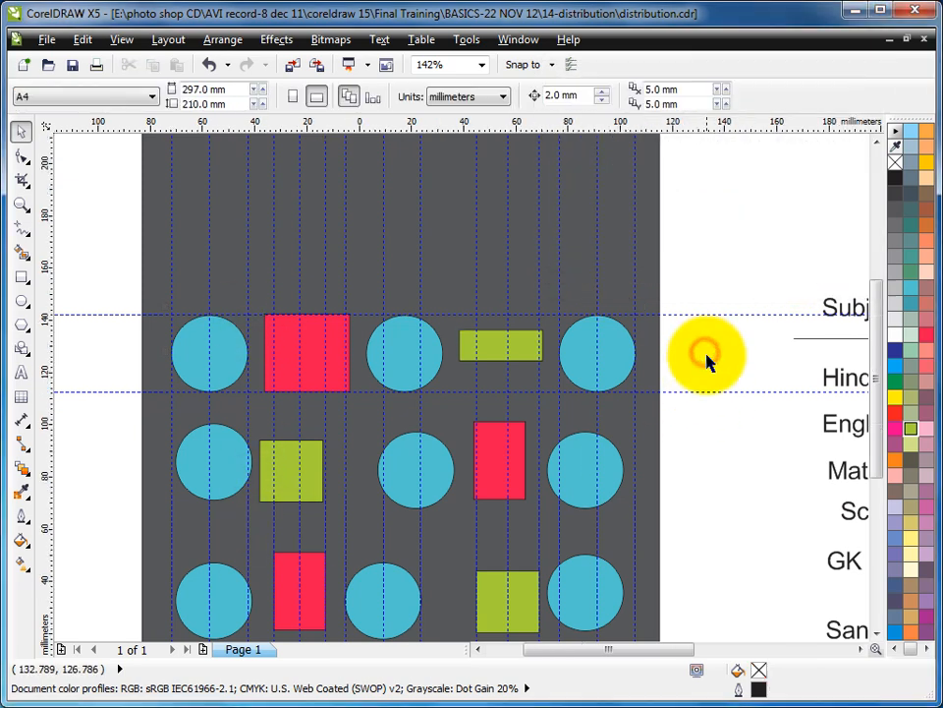
- Distribute the second row's five shapes horizontally by their centers within the extent of the selection
scroll(706, 359, down, 3)
scroll(604, 466, up, 3)
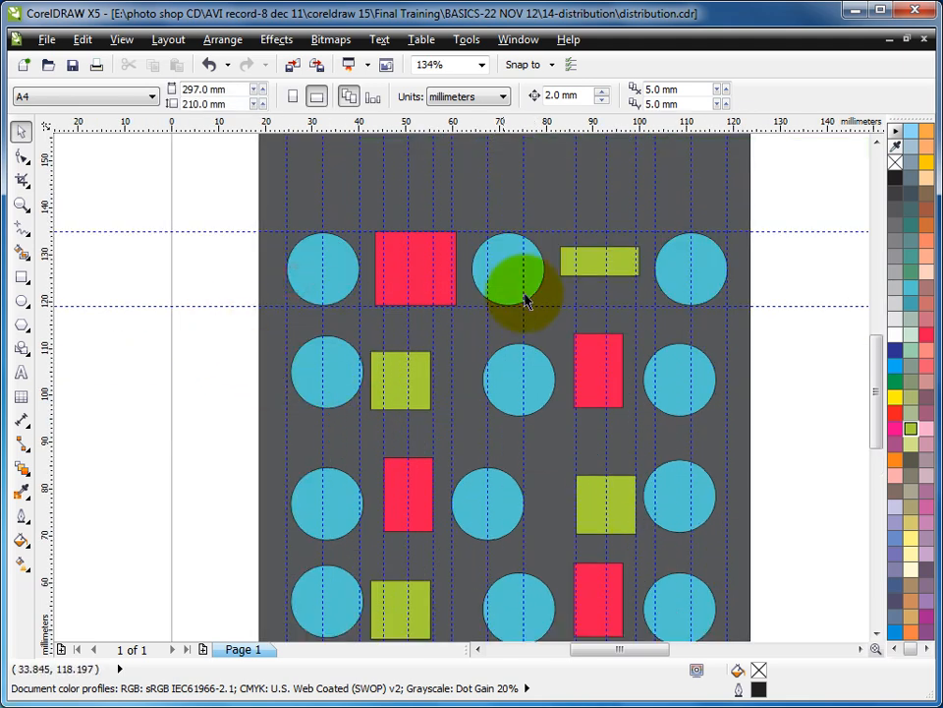
drag(179, 326, 821, 436)
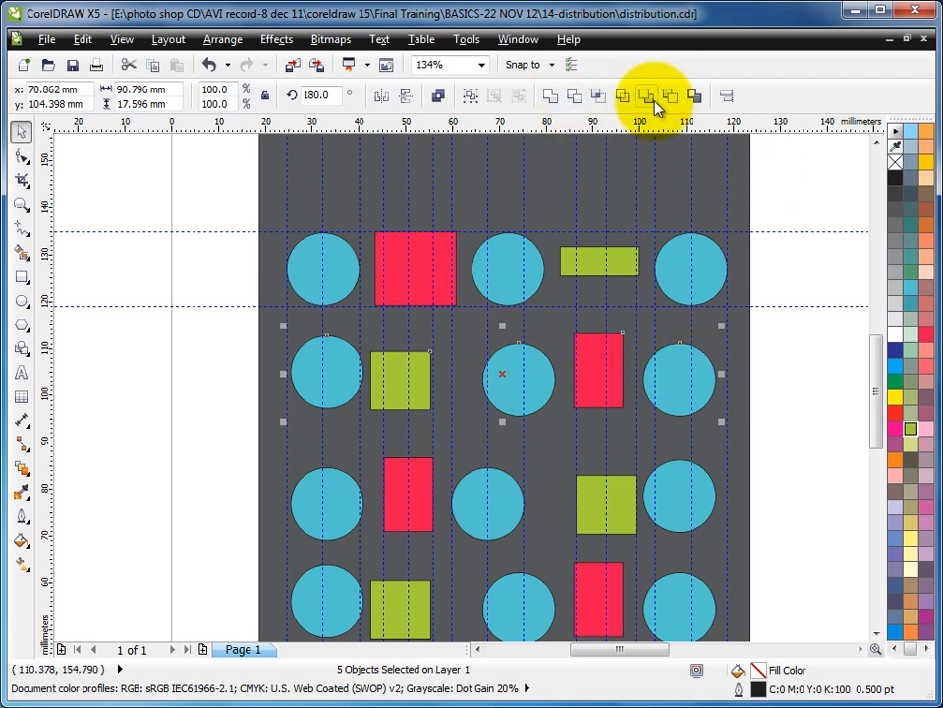
click(728, 96)
drag(573, 257, 842, 135)
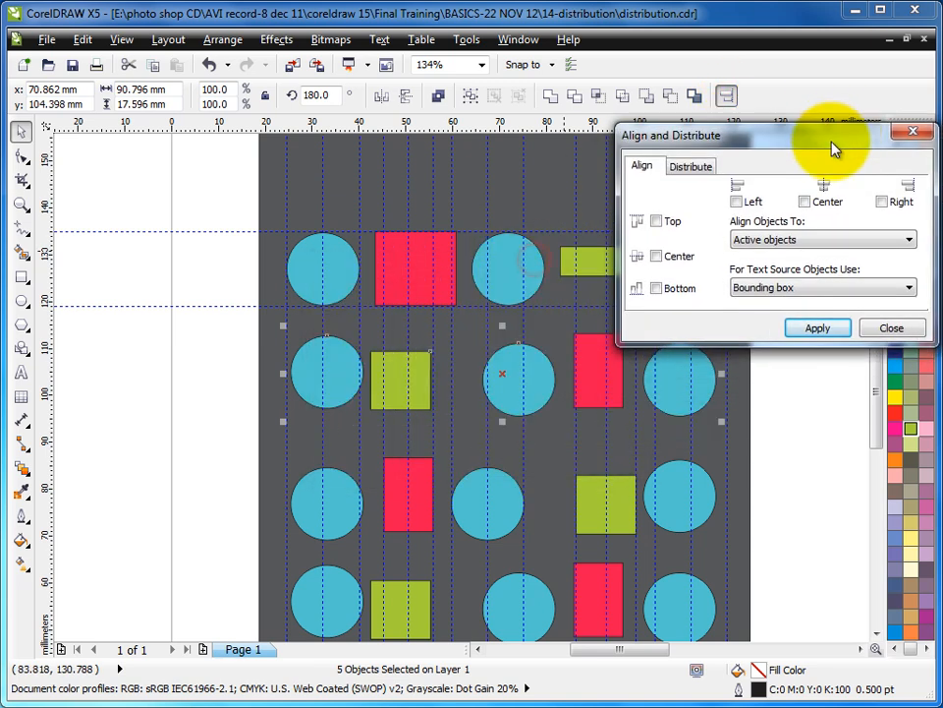
click(684, 167)
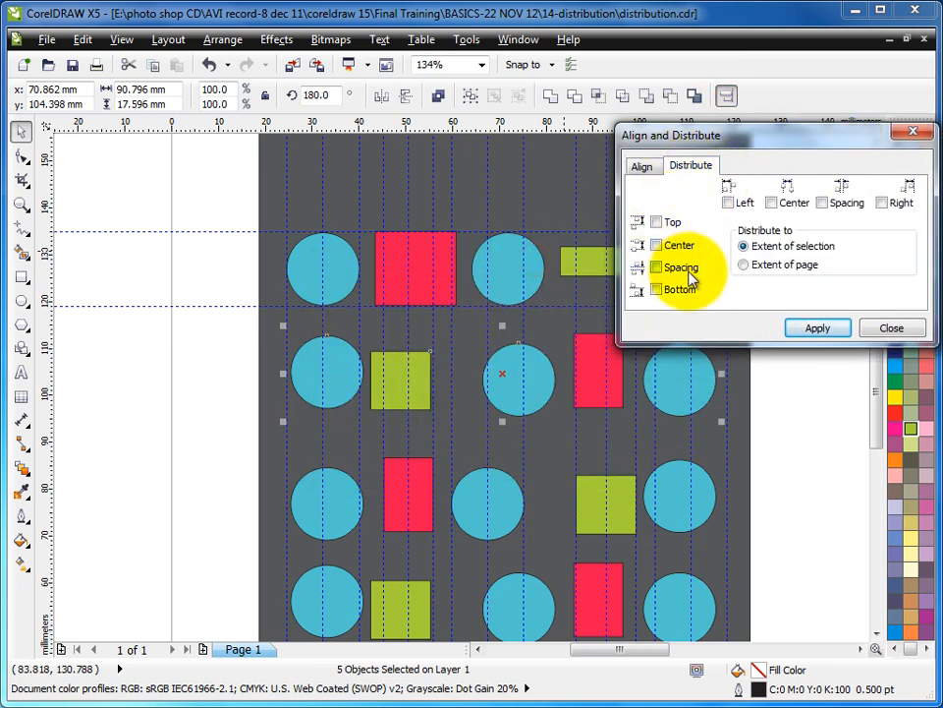
click(771, 203)
click(818, 329)
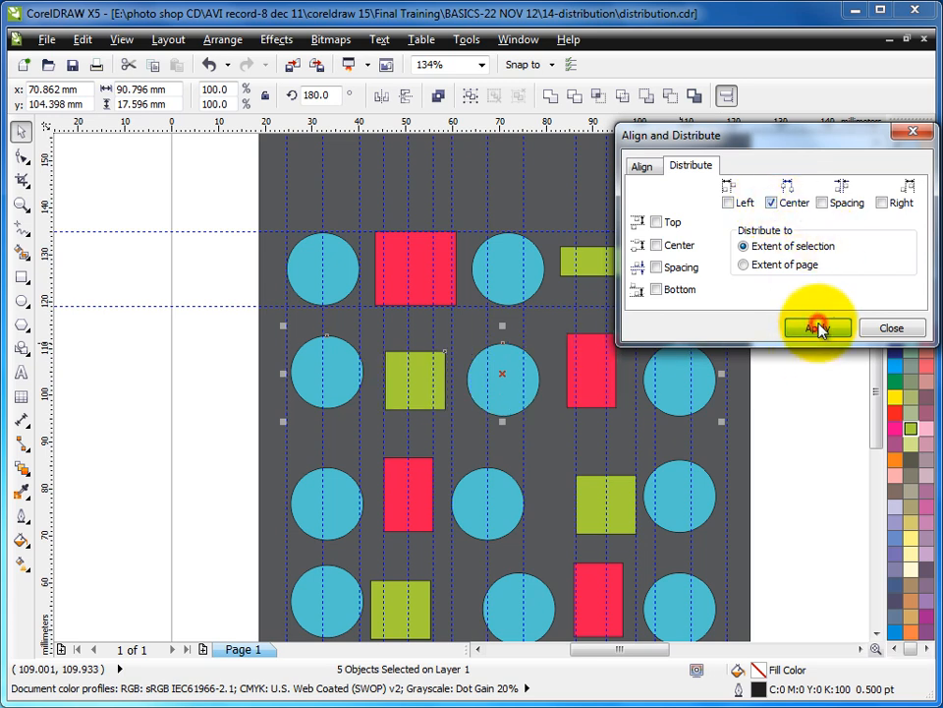
- Distribute the third row and the fourth row horizontally by their centers within the extent of each selection
drag(205, 432, 818, 556)
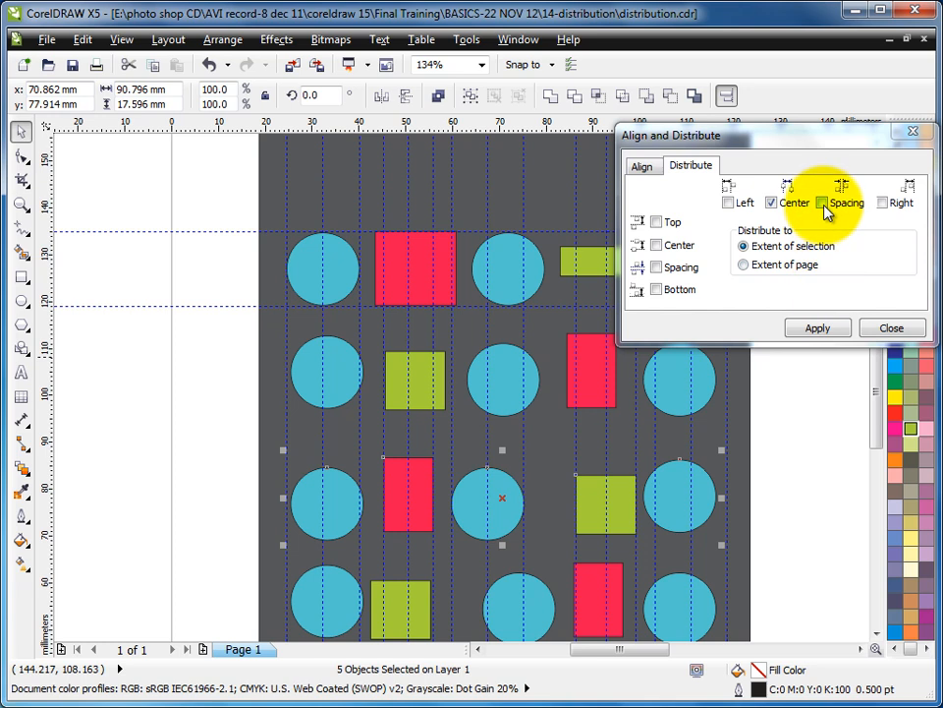
click(824, 330)
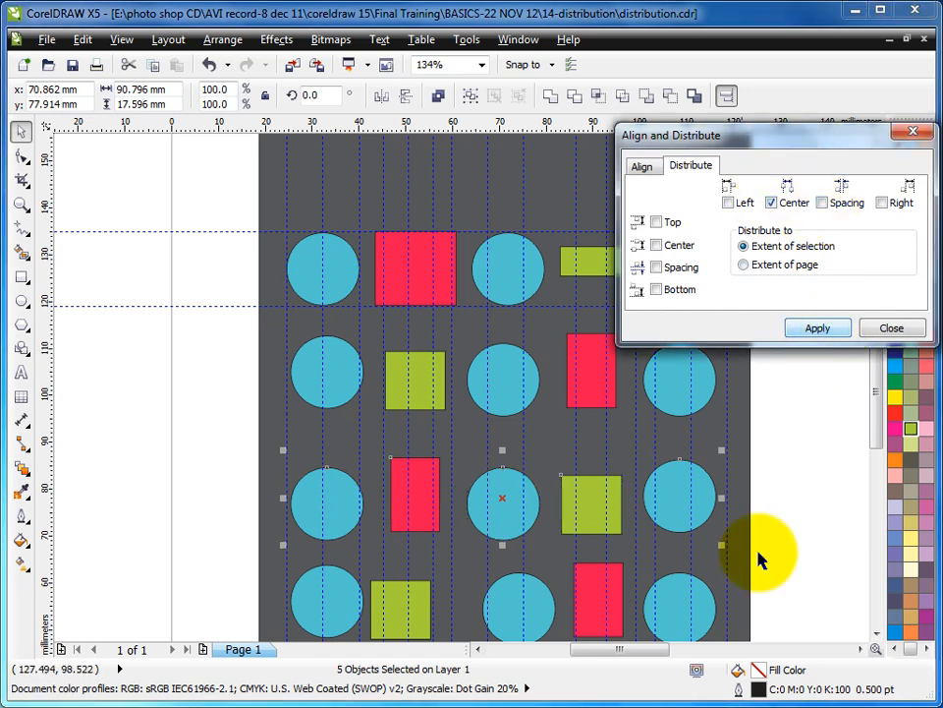
click(876, 633)
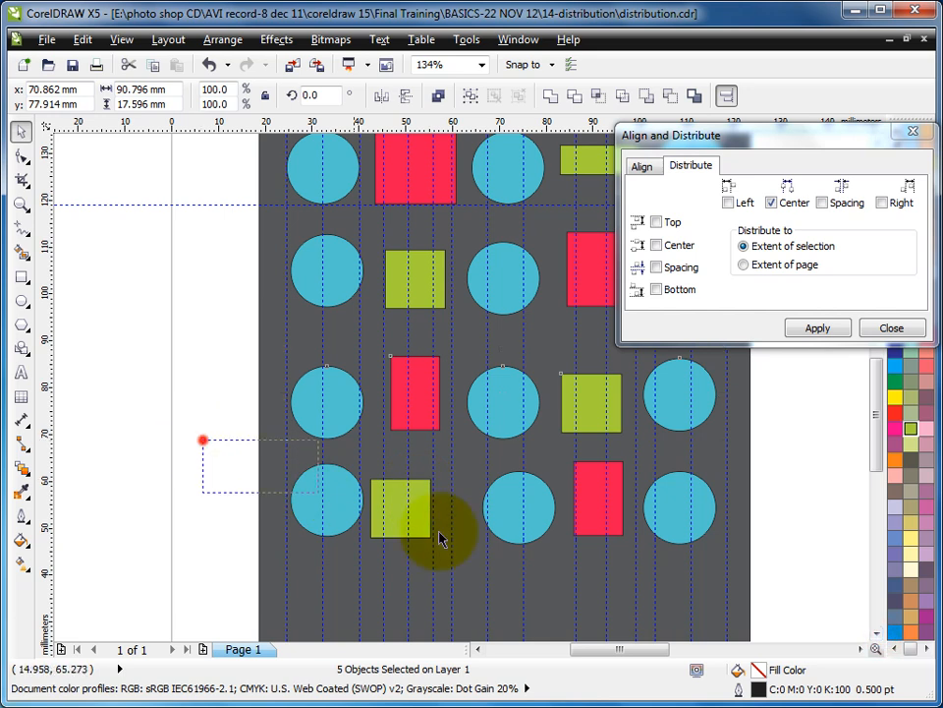
drag(203, 441, 867, 602)
click(816, 327)
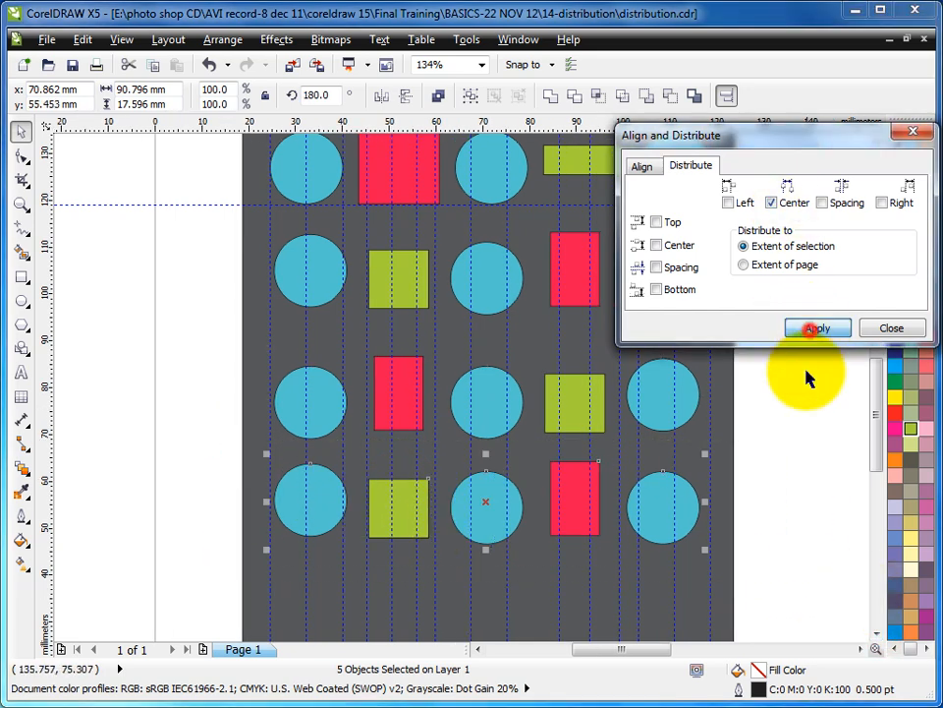
- Align the fourth row's shapes along a common horizontal center line, and do the same for the third row
click(641, 167)
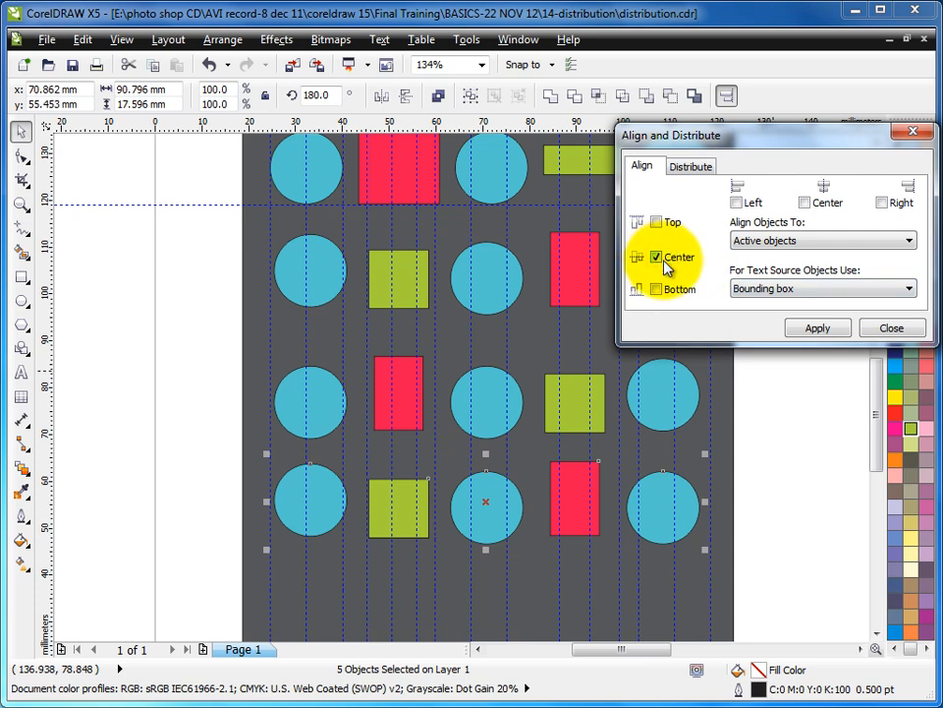
click(816, 328)
drag(136, 343, 787, 465)
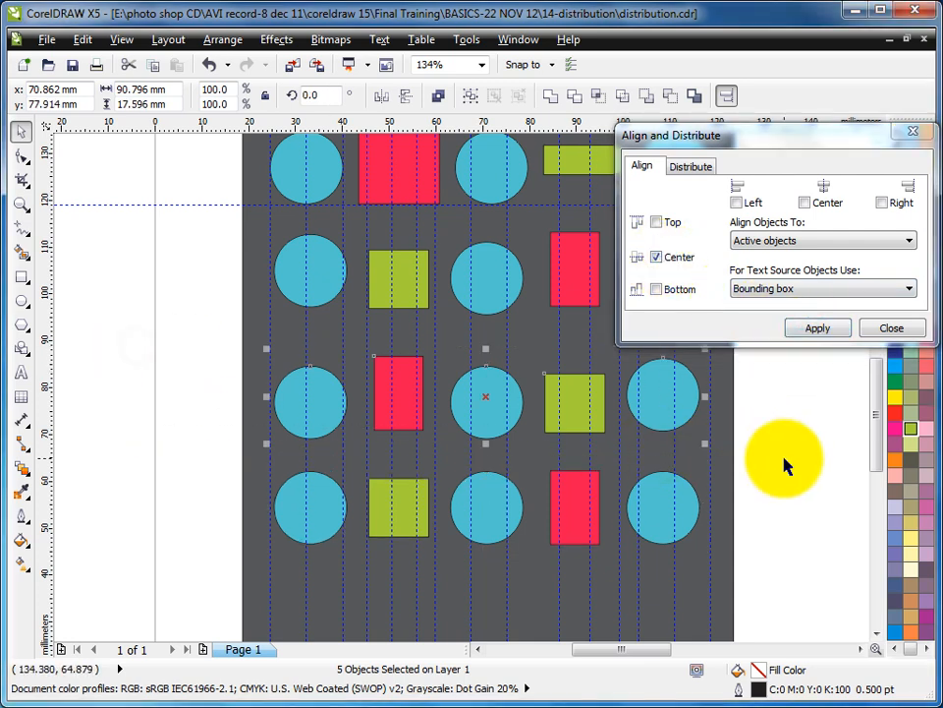
key(e)
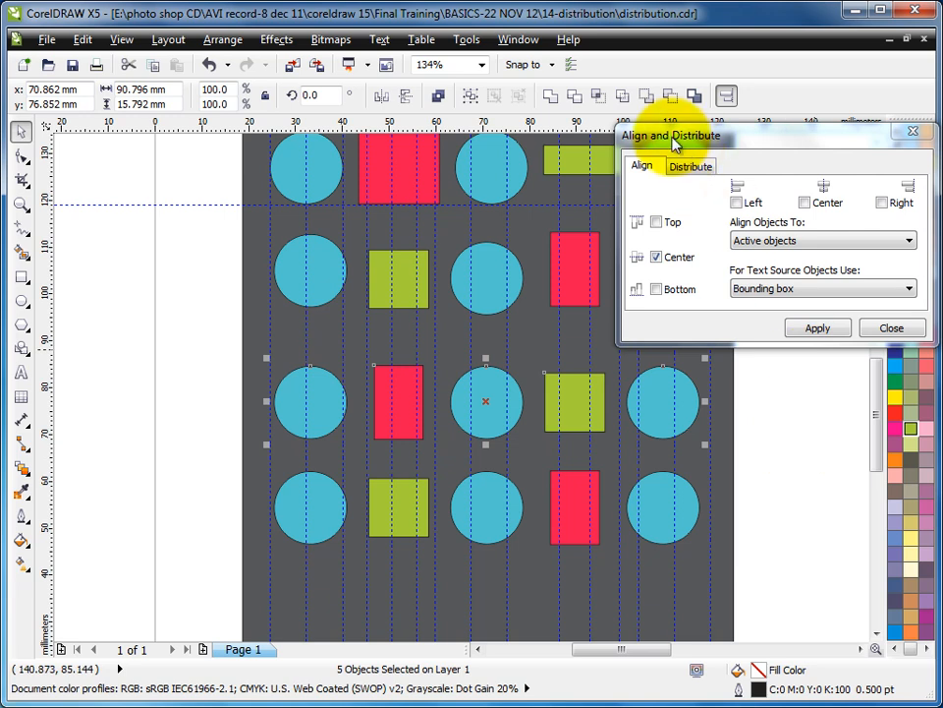
- Align the second row and the top row each along a common horizontal center line, keeping the dialog clear of the shapes
drag(676, 134, 776, 122)
drag(170, 220, 769, 344)
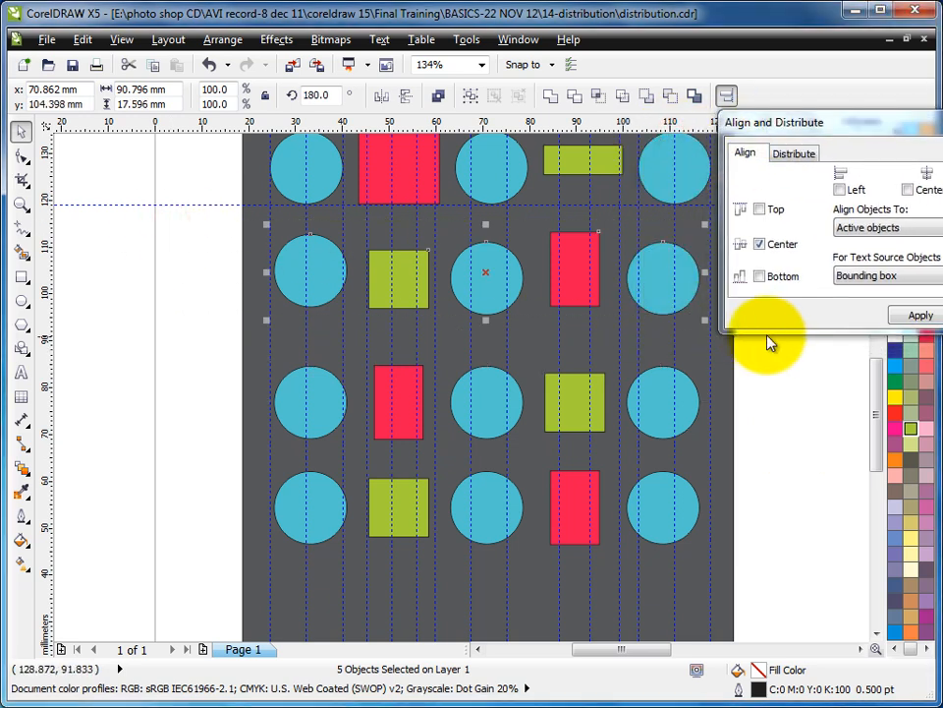
key(e)
mouse_move(741, 120)
mouse_down()
mouse_move(709, 154)
mouse_move(261, 148)
mouse_move(257, 346)
mouse_move(276, 374)
mouse_up()
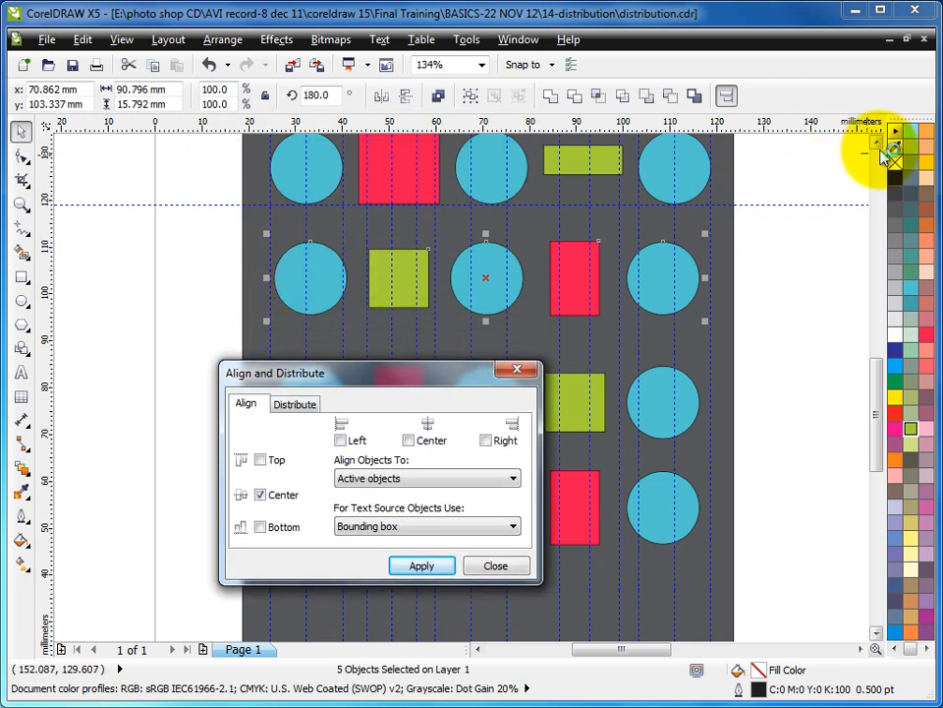
click(878, 145)
click(878, 145)
mouse_move(122, 223)
mouse_down()
mouse_move(526, 321)
mouse_move(814, 339)
mouse_up()
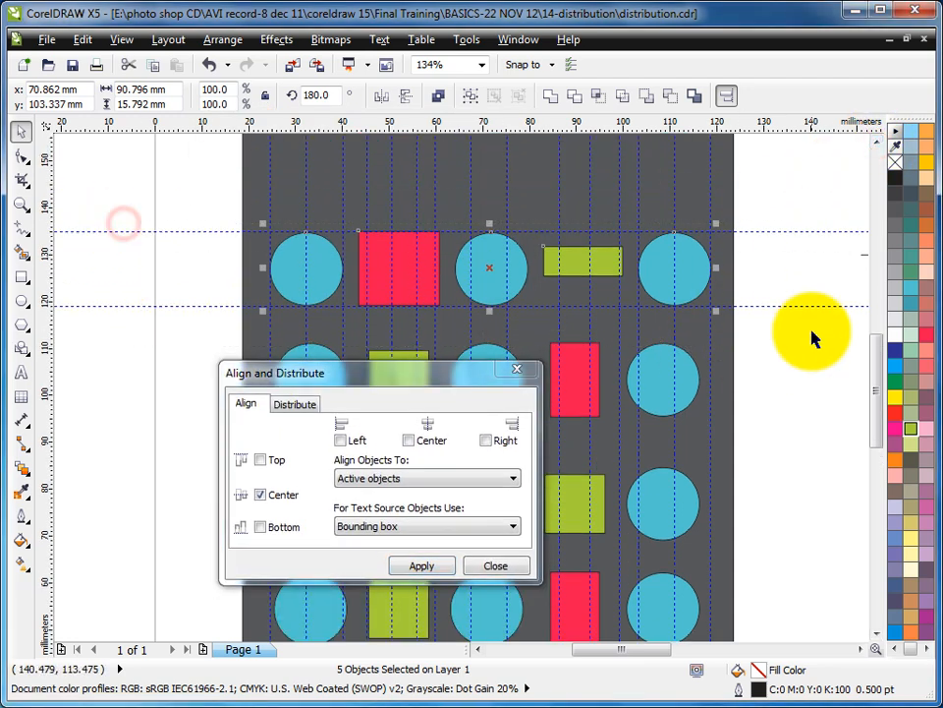
mouse_move(319, 382)
mouse_down()
mouse_move(486, 342)
mouse_move(607, 146)
mouse_move(600, 135)
mouse_up()
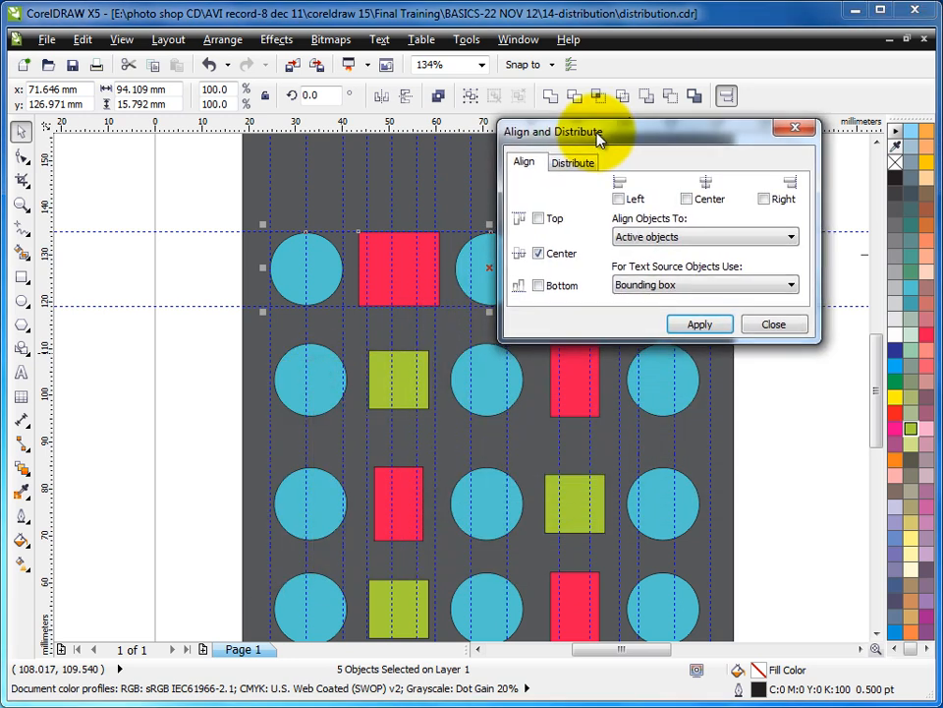
- Align the first column's four circles on a common vertical center line, and select the second column's four shapes
click(862, 650)
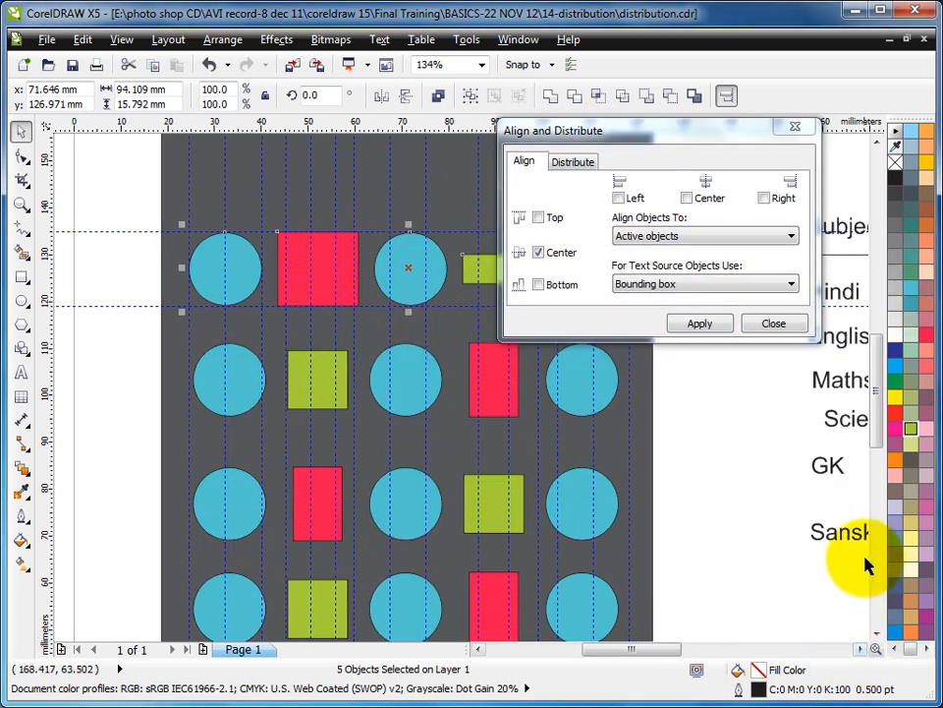
click(874, 635)
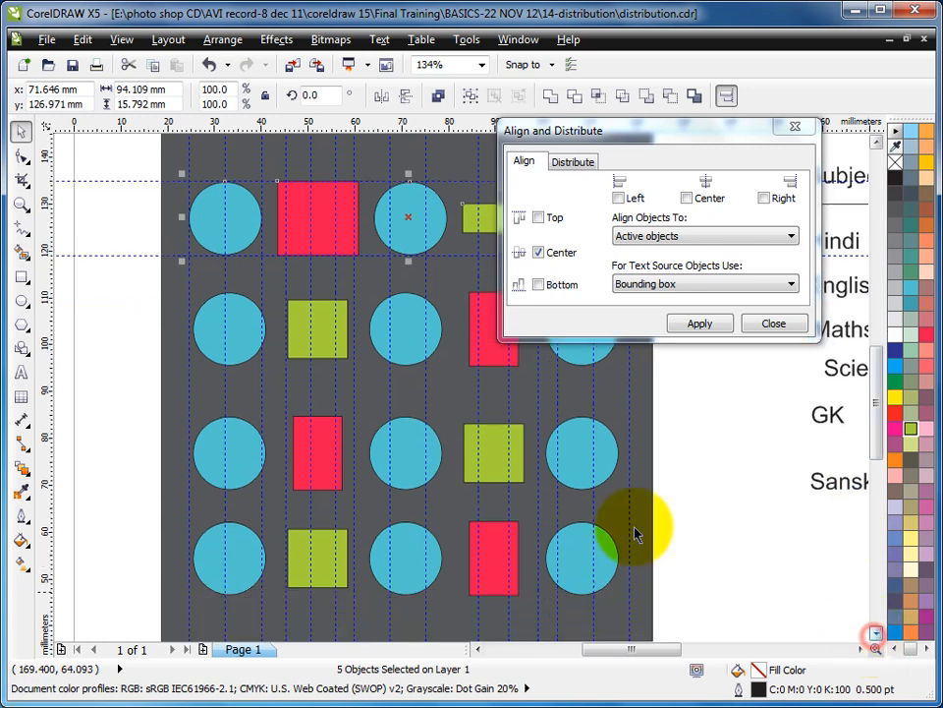
click(100, 170)
drag(99, 172, 285, 613)
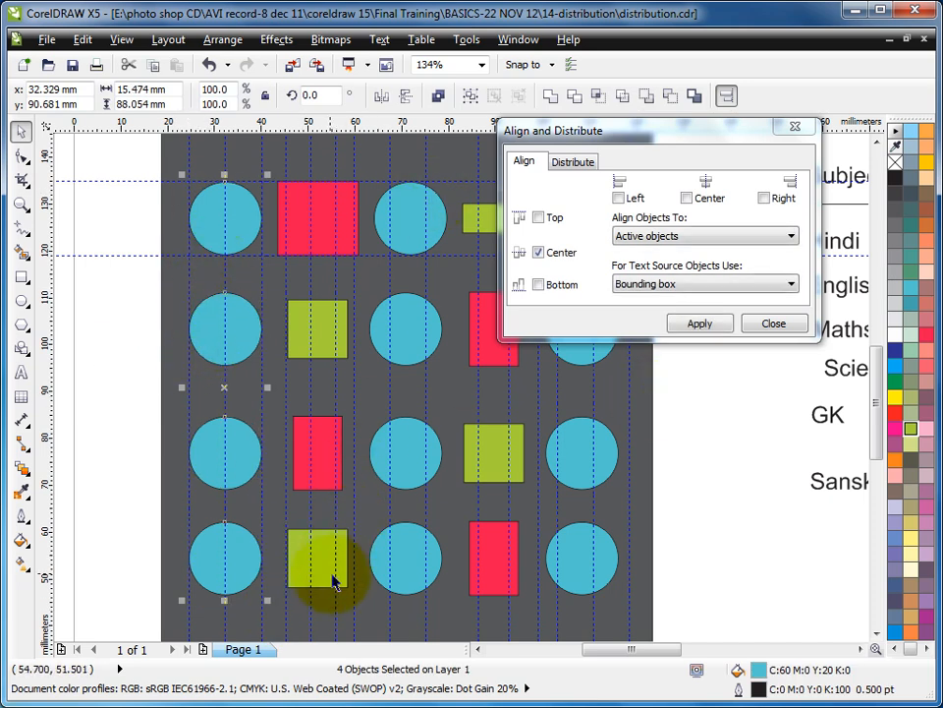
scroll(632, 431, down, 3)
scroll(590, 426, up, 2)
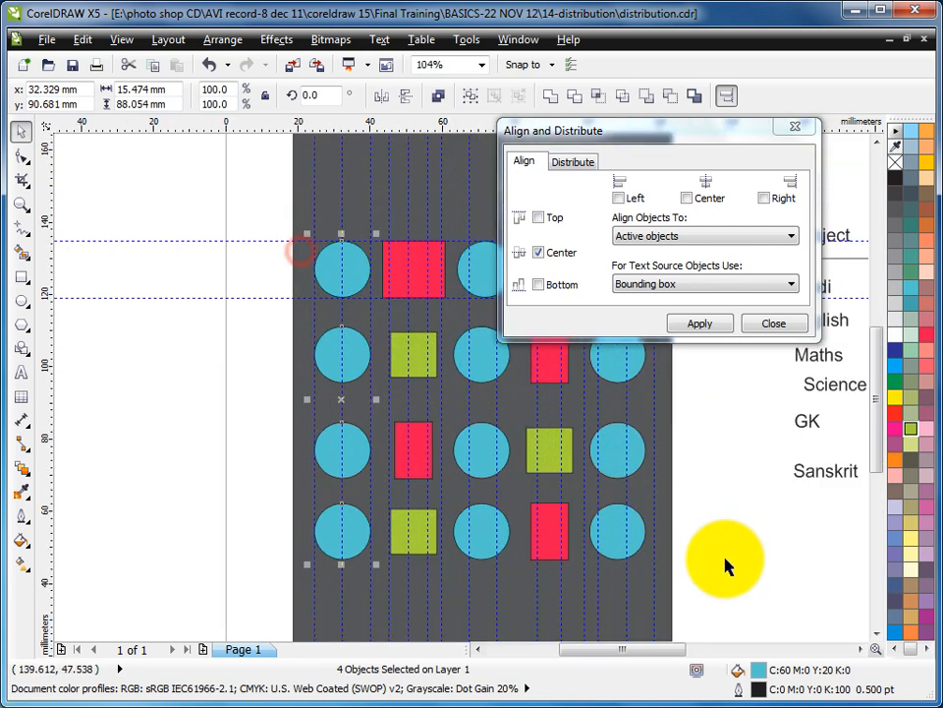
click(875, 635)
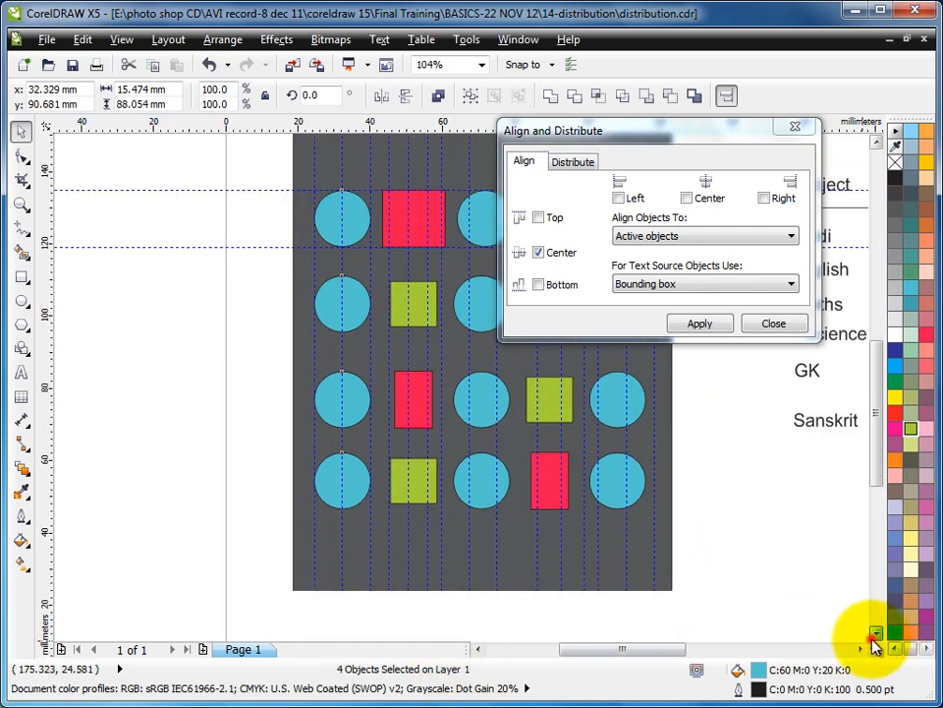
drag(376, 615, 478, 218)
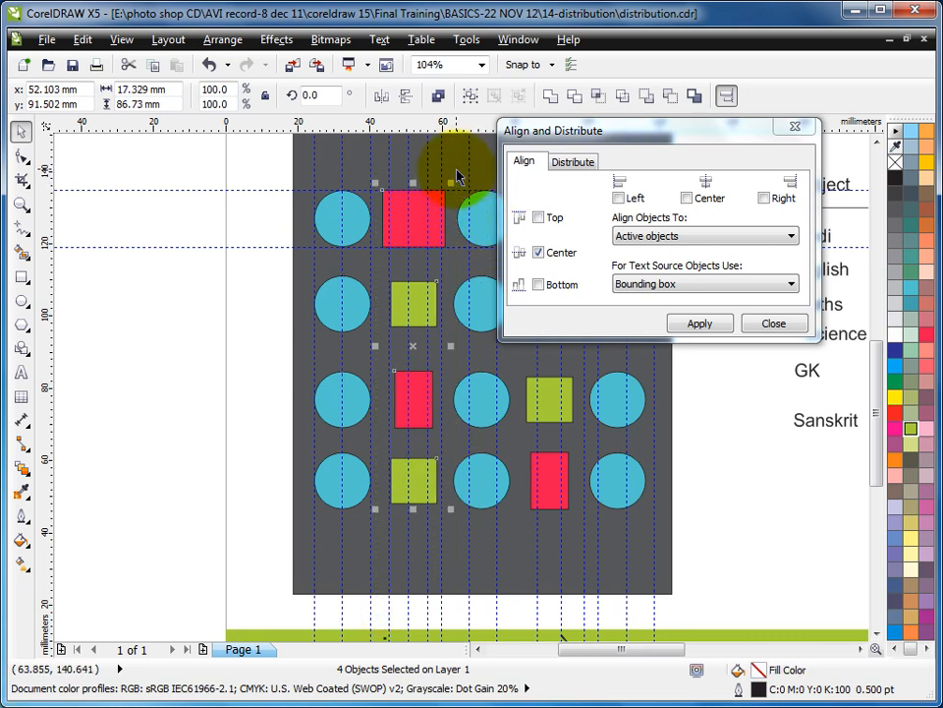
drag(599, 130, 653, 104)
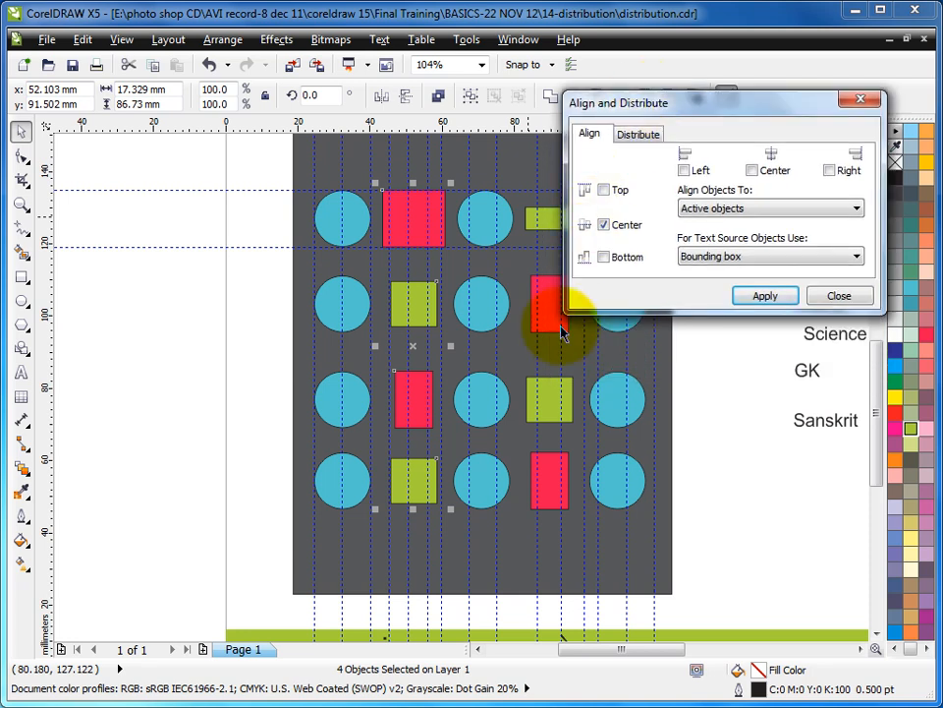
- Group the five shapes of each of the four rows into a separate group and check the groups by selecting them
drag(183, 258, 377, 320)
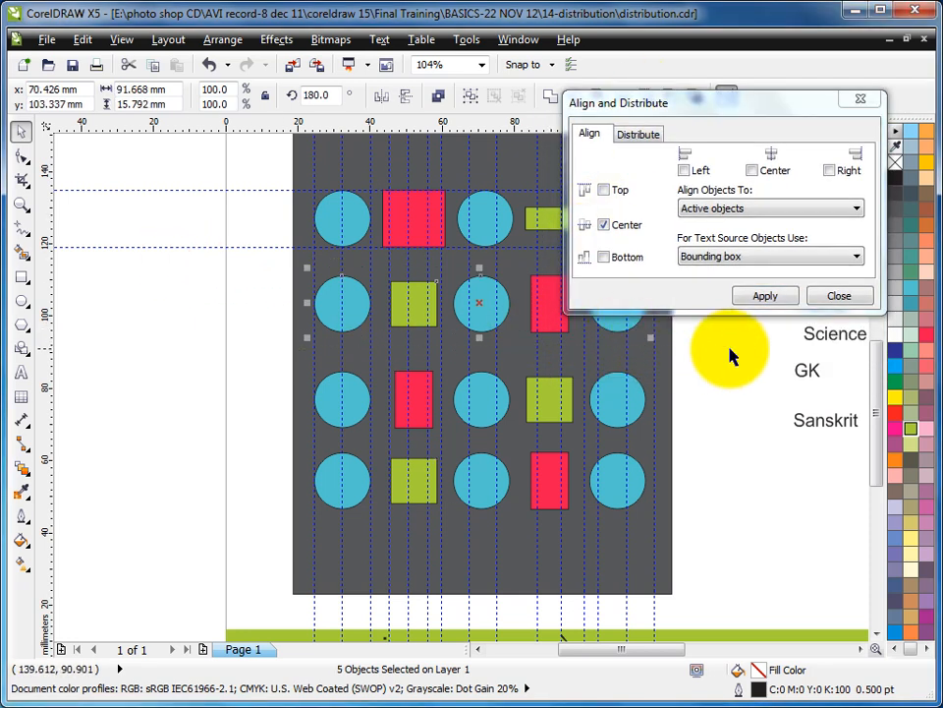
click(346, 398)
drag(208, 432, 687, 544)
drag(214, 177, 727, 273)
key(ctrl+g)
click(335, 227)
click(339, 300)
click(338, 408)
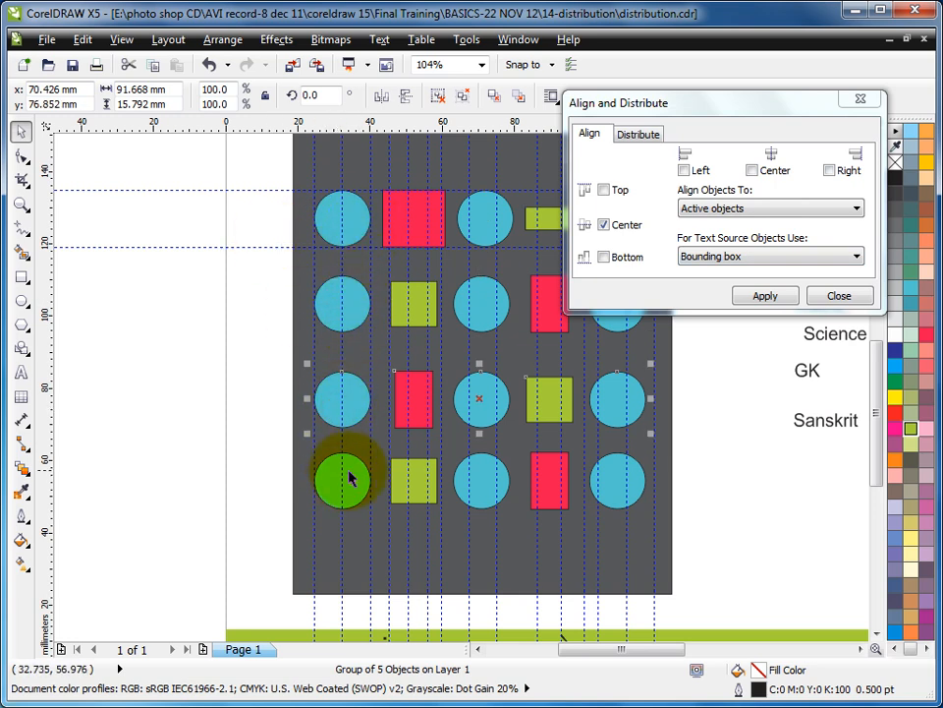
- Move the bottom row group down to about y 40.9 mm and distribute the four row groups with equal vertical spacing over the selection extent
drag(352, 488, 354, 531)
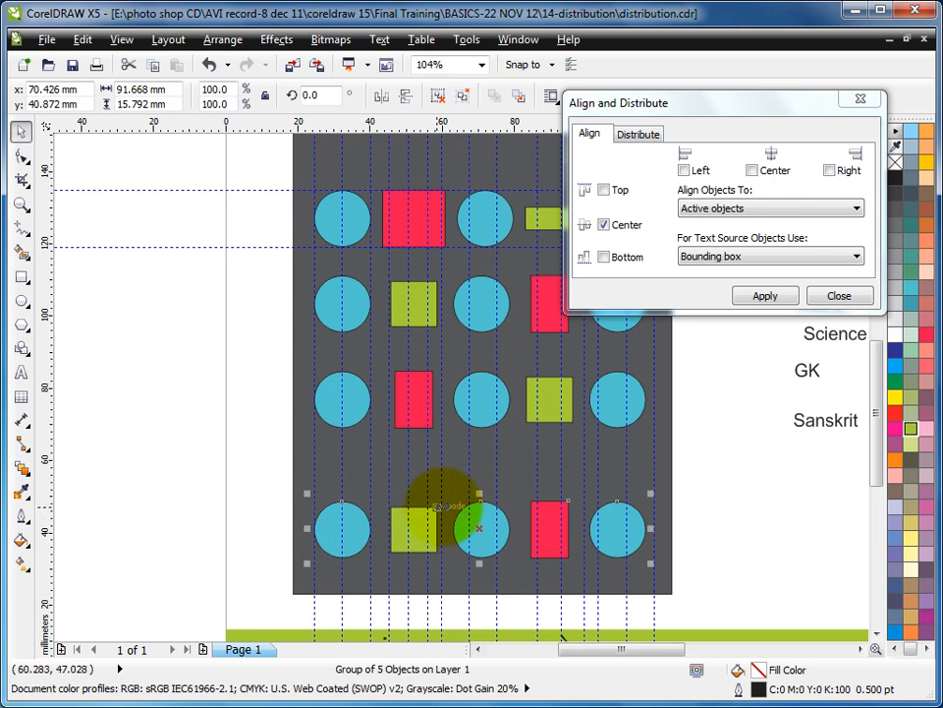
drag(236, 162, 678, 572)
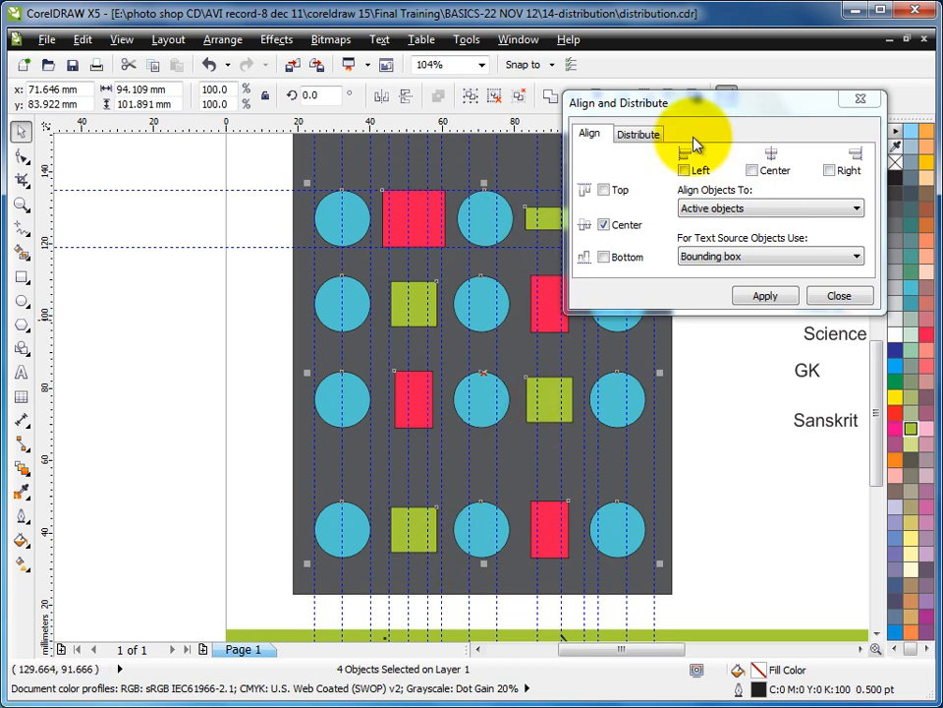
click(638, 133)
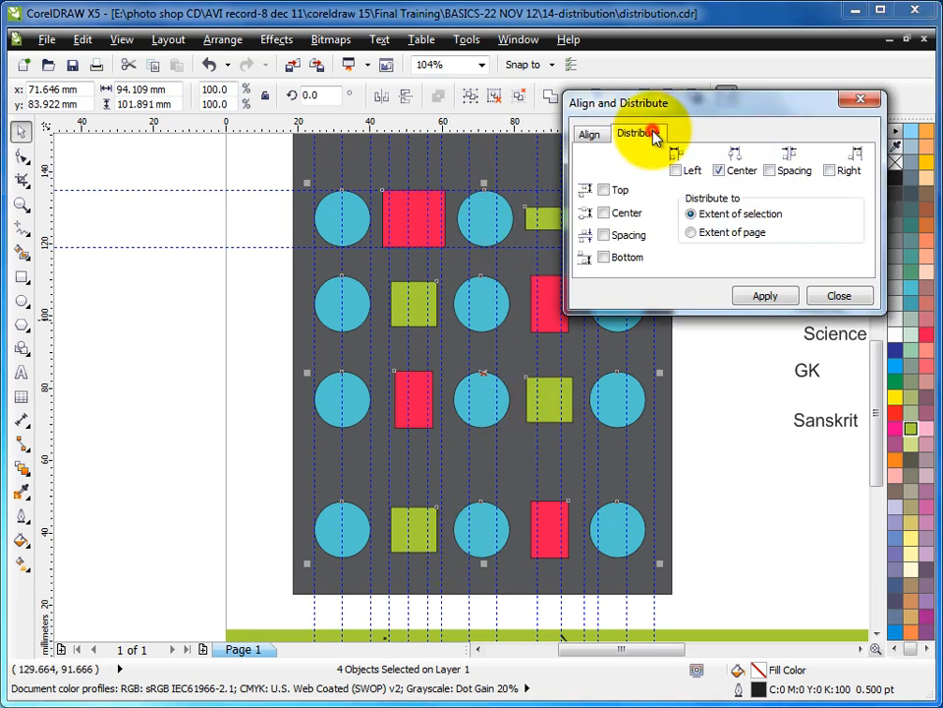
click(604, 236)
click(768, 294)
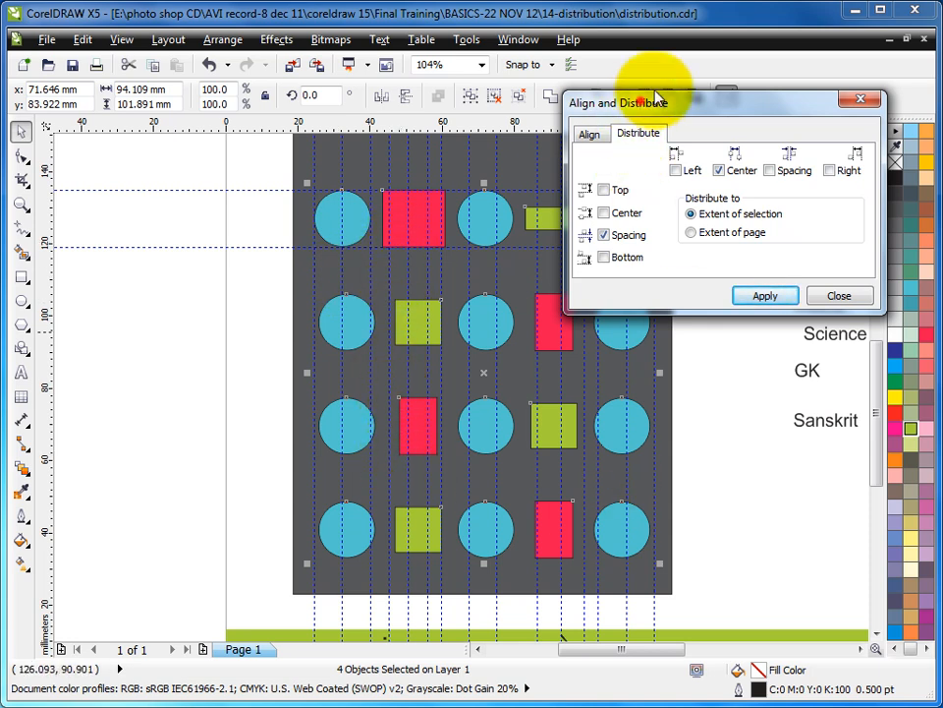
drag(638, 103, 651, 91)
click(719, 399)
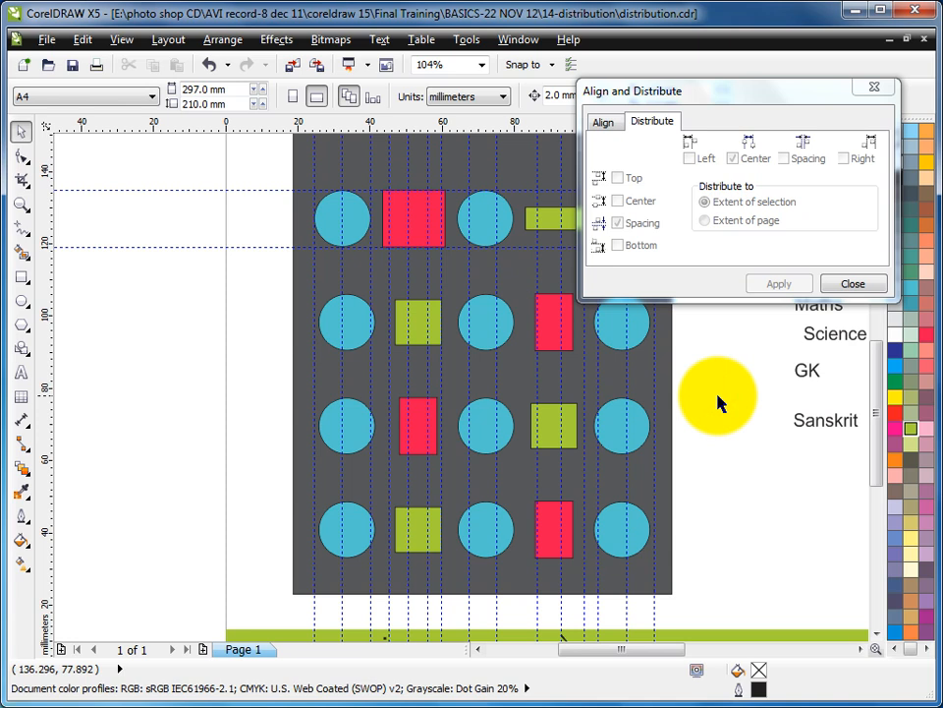
drag(710, 93, 262, 110)
click(416, 307)
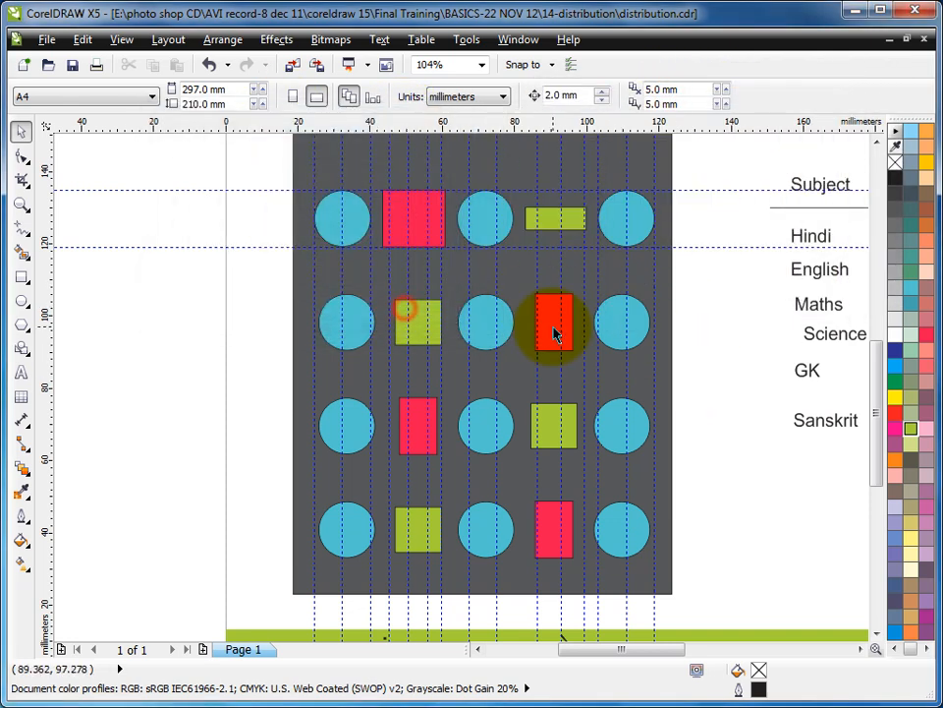
- Examine the positions of the subject names and marks in the marks table
scroll(649, 324, down, 3)
drag(501, 278, 644, 401)
key(F2)
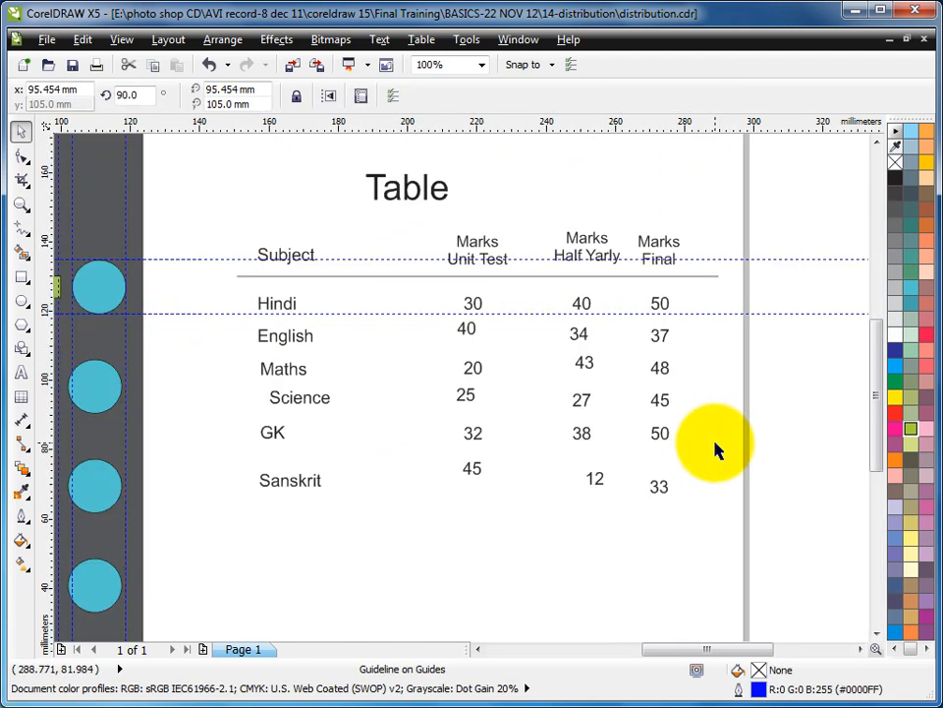
click(663, 373)
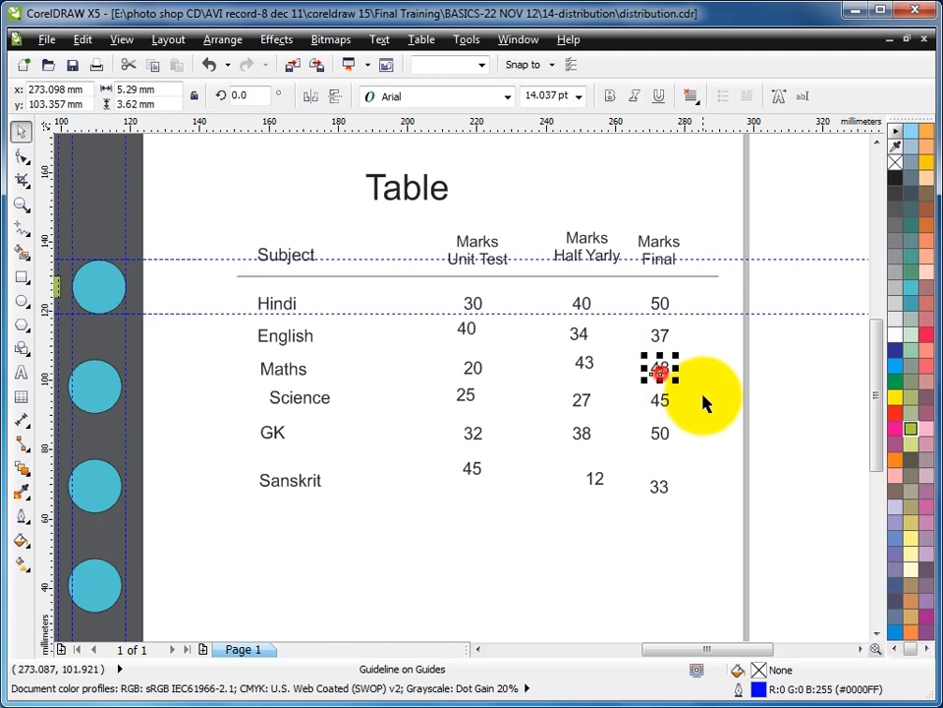
click(588, 364)
click(578, 335)
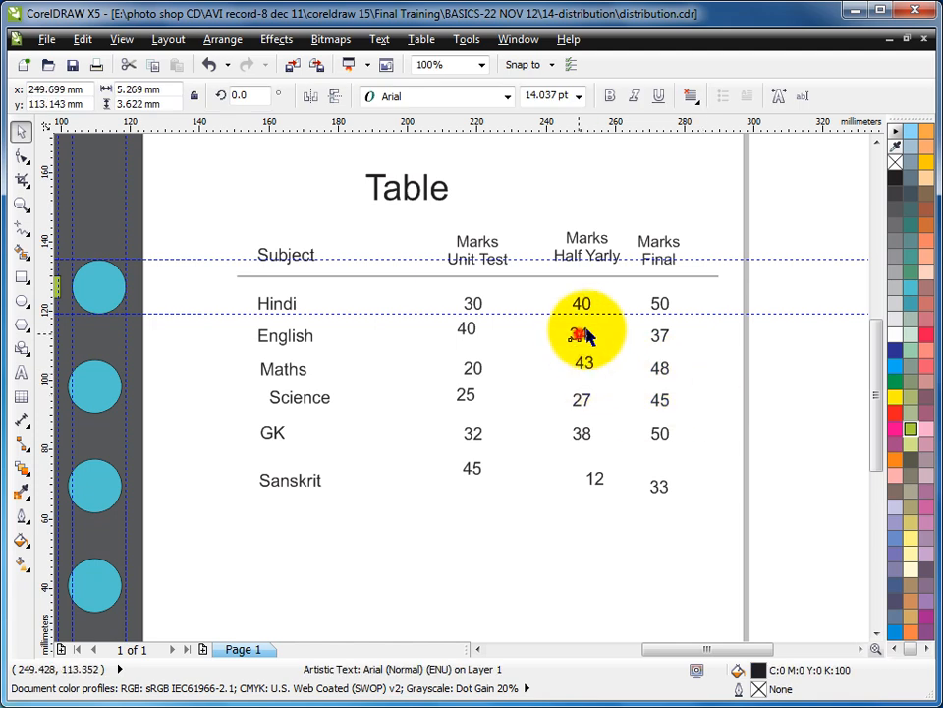
click(595, 299)
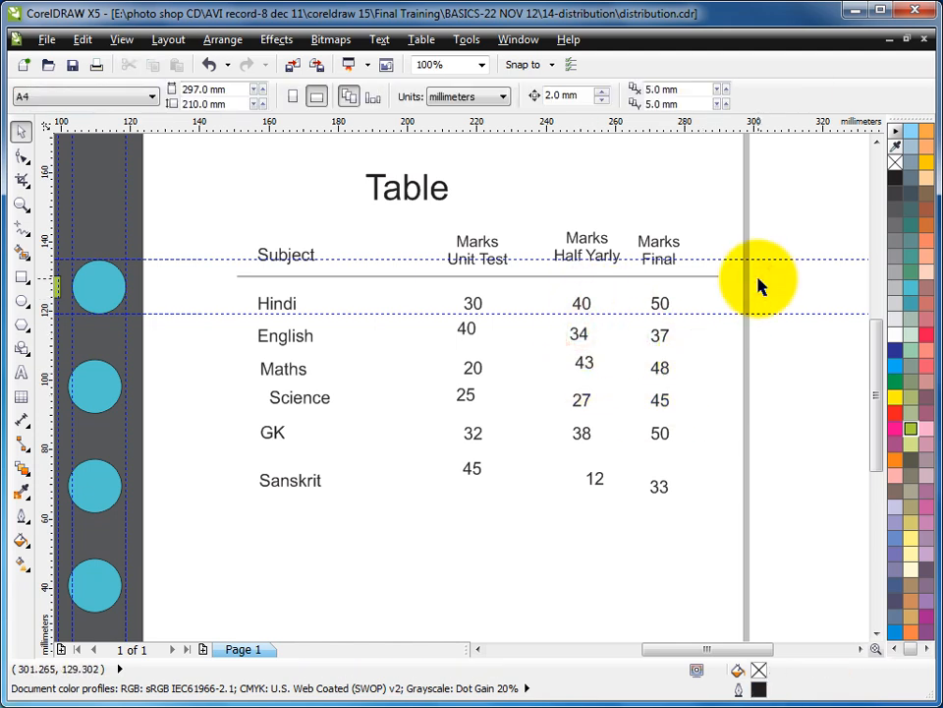
- Left-align the Subject column and center each of the three marks columns under its heading on a common vertical center line
drag(220, 243, 412, 548)
key(l)
drag(517, 183, 631, 508)
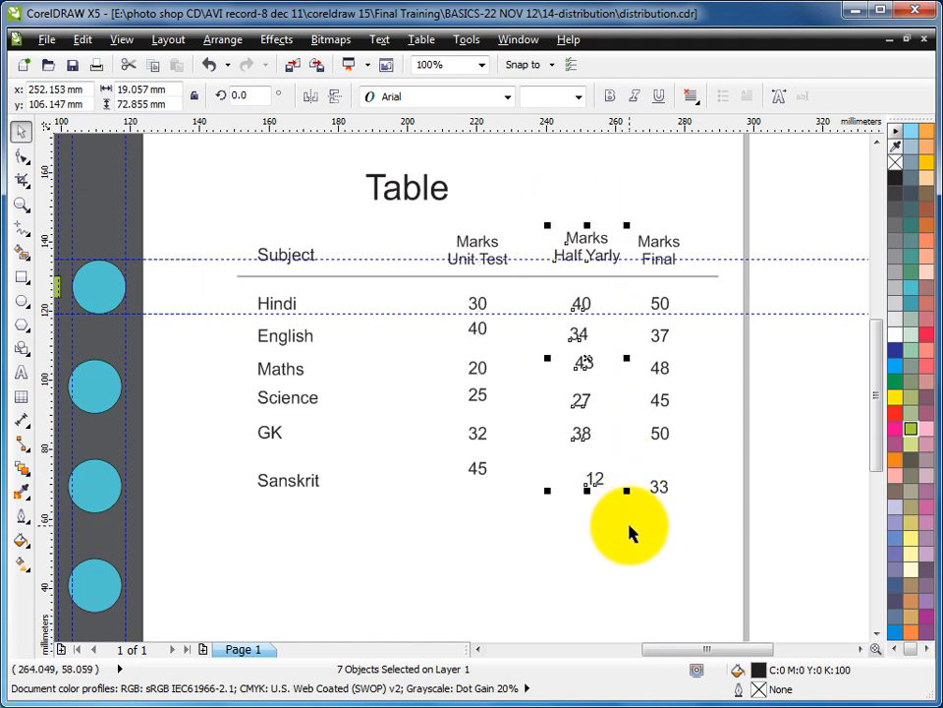
drag(601, 188, 749, 535)
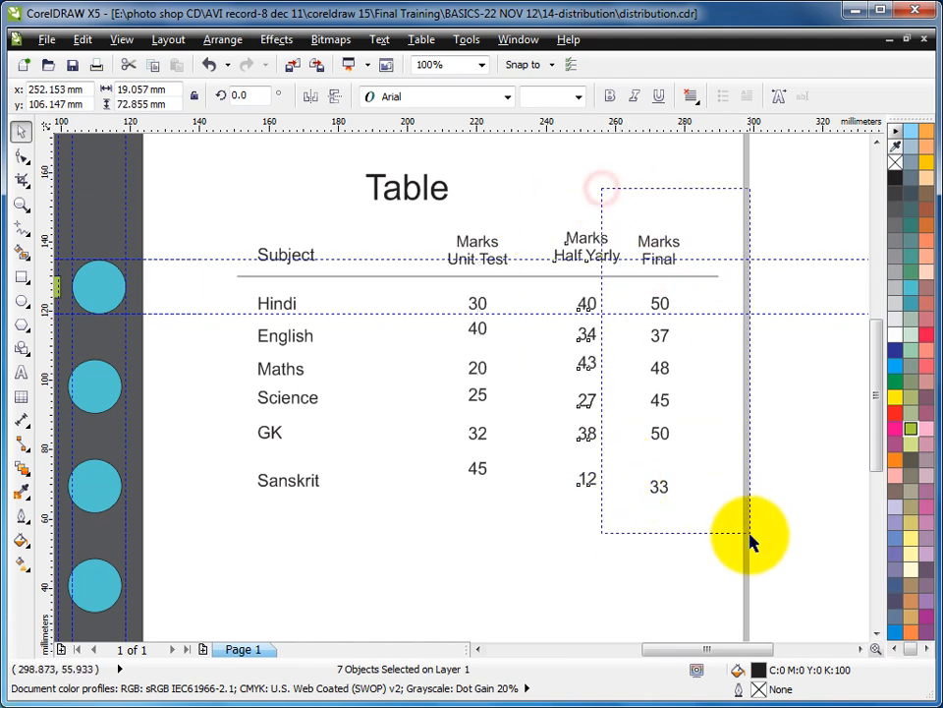
click(771, 276)
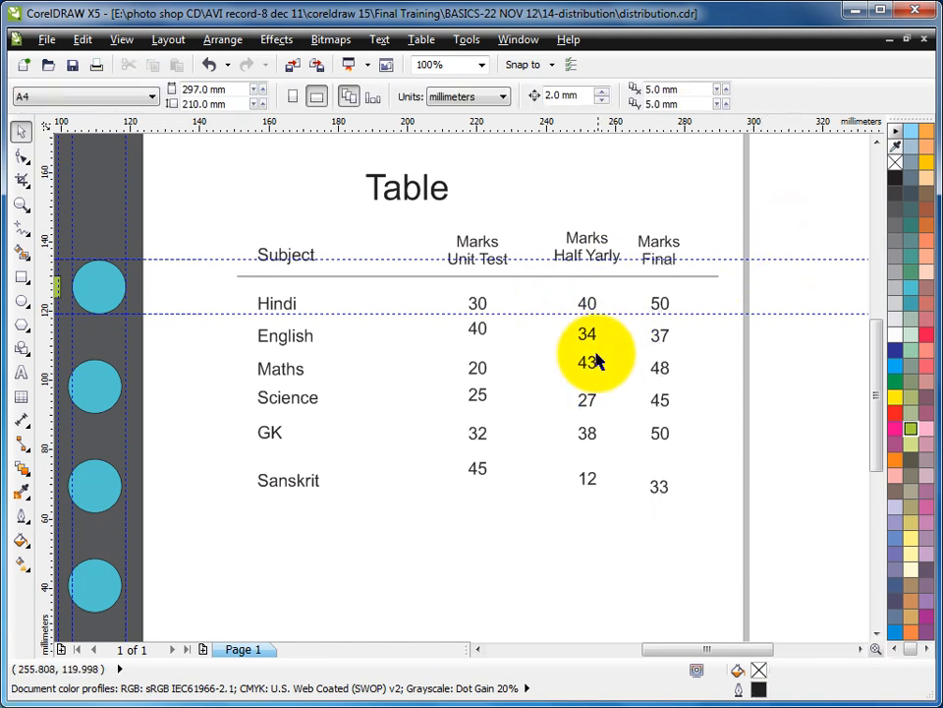
click(776, 212)
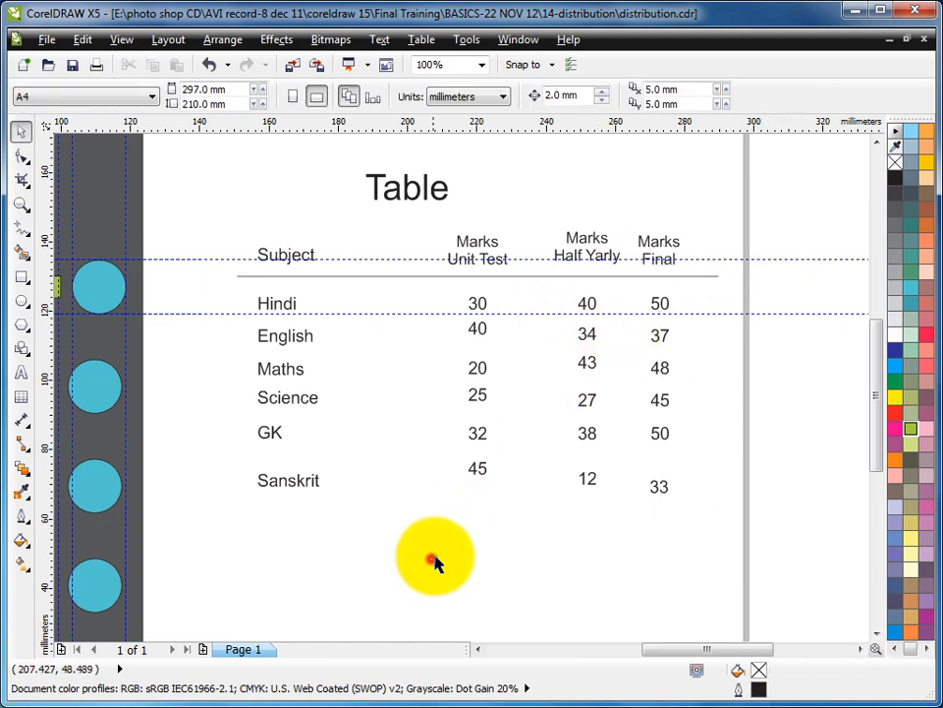
- Group each of the table's four columns, including its heading, into a separate group
drag(471, 525, 533, 234)
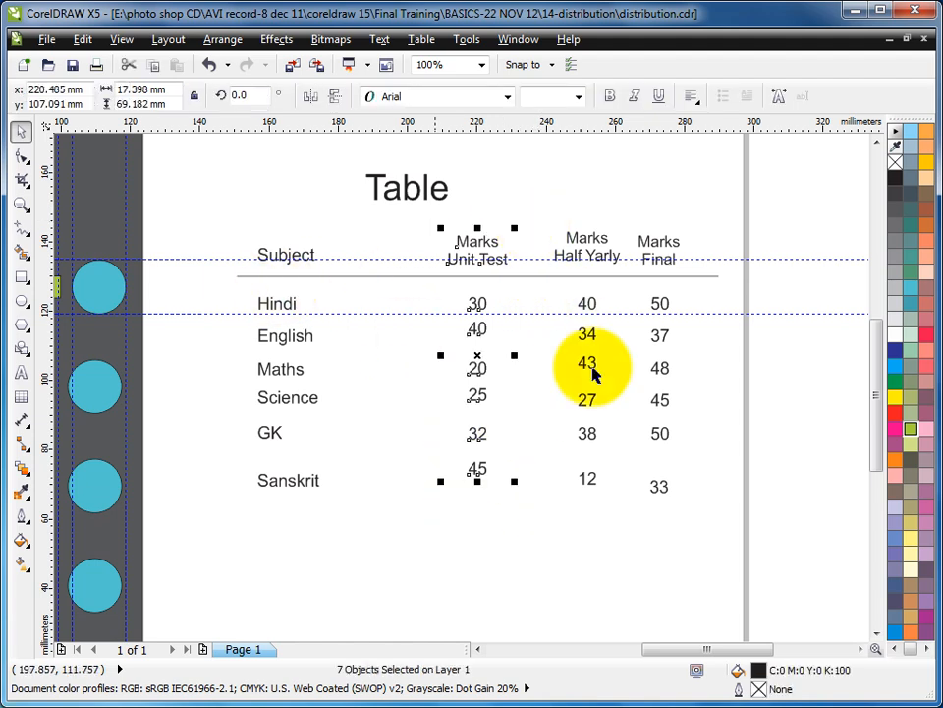
key(ctrl+g)
drag(531, 584, 646, 209)
key(ctrl+g)
drag(790, 196, 634, 539)
key(ctrl+g)
drag(200, 220, 386, 537)
key(ctrl+g)
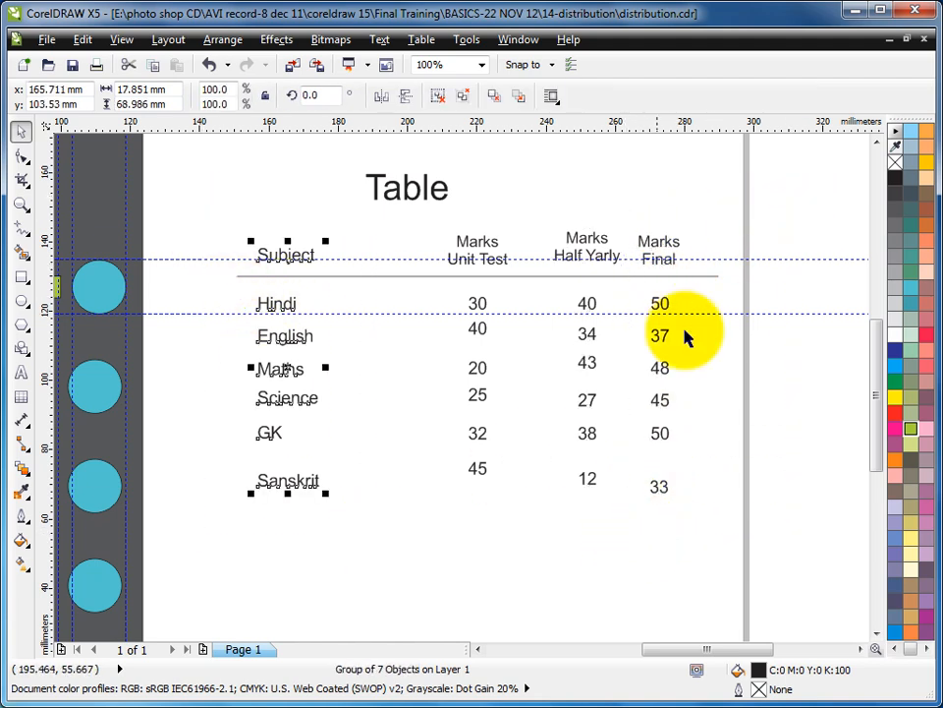
- Distribute the four column groups with equal horizontal spacing over the extent of the selection
click(780, 215)
drag(246, 218, 704, 564)
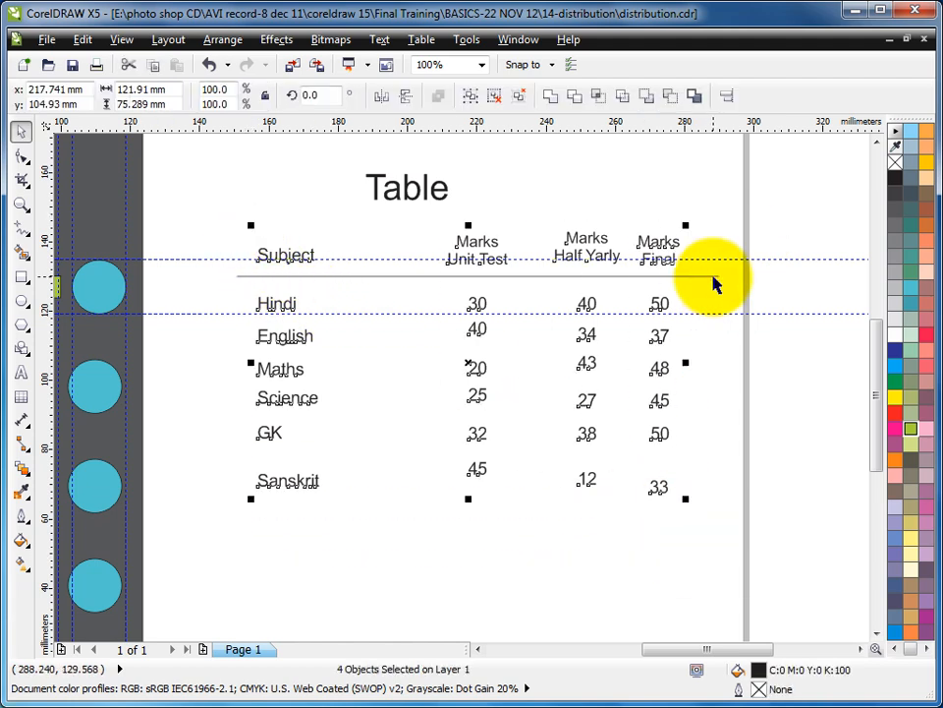
click(726, 95)
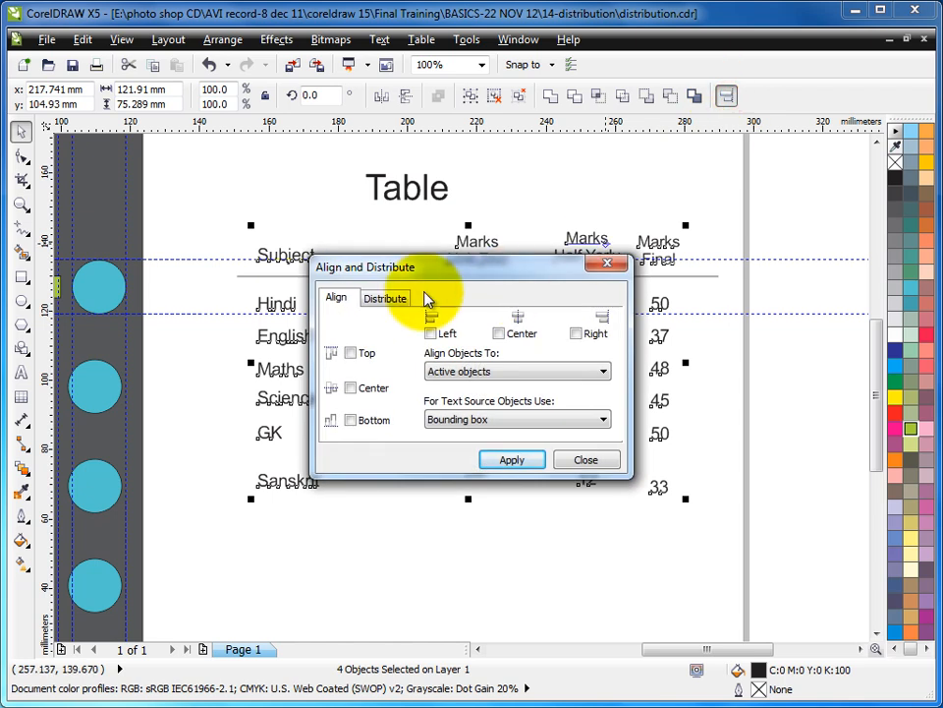
click(384, 298)
drag(496, 275, 783, 53)
click(802, 111)
click(797, 238)
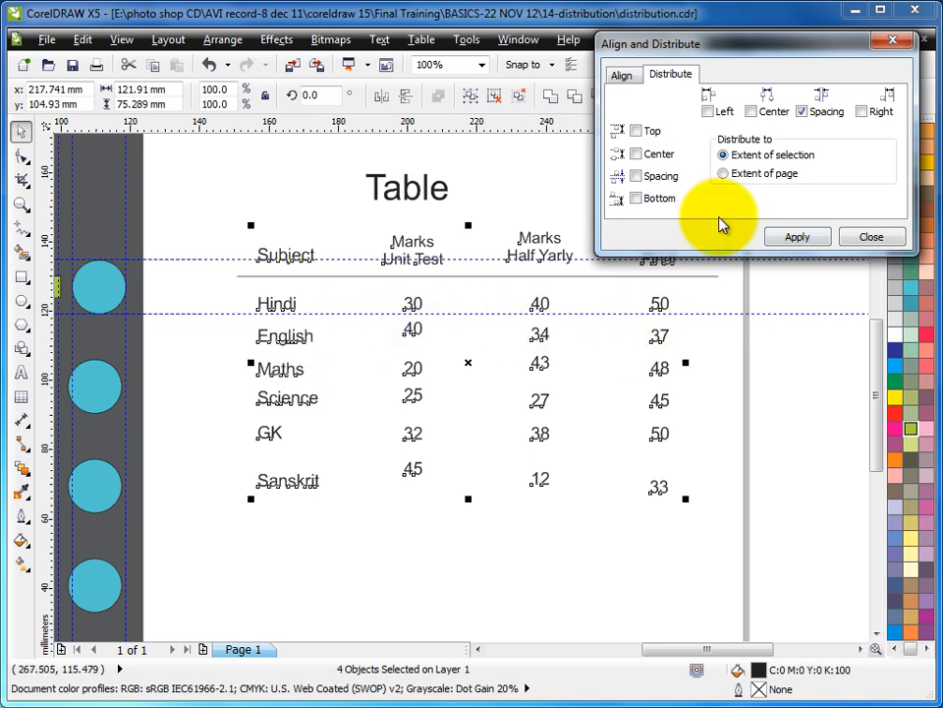
drag(692, 44, 634, 46)
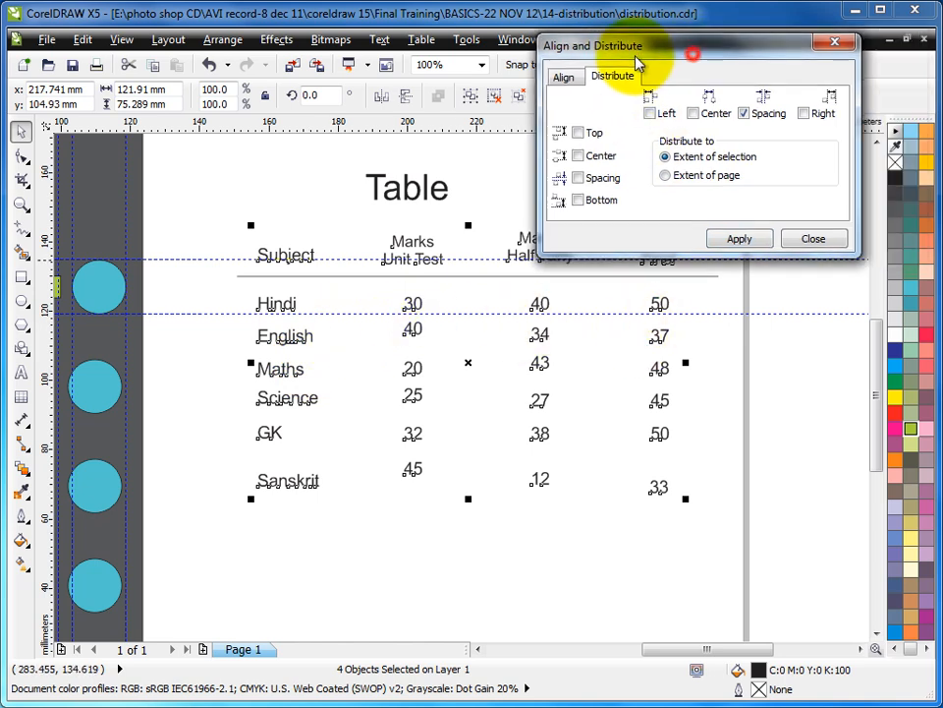
click(813, 237)
click(813, 398)
- Ungroup the four column groups of the table into separate text objects
click(293, 317)
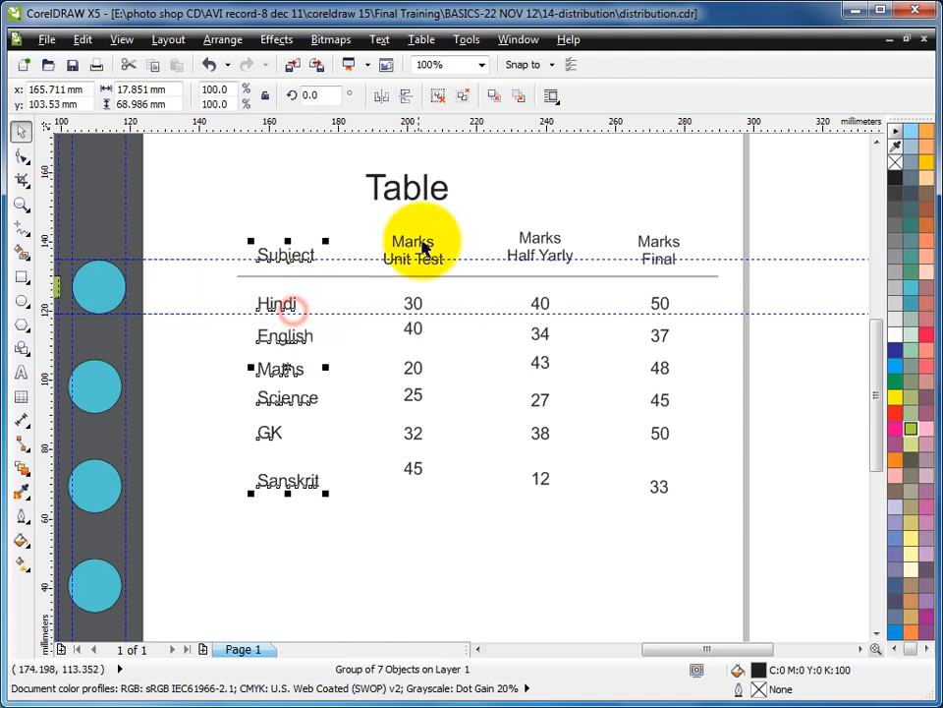
drag(224, 218, 706, 556)
click(524, 94)
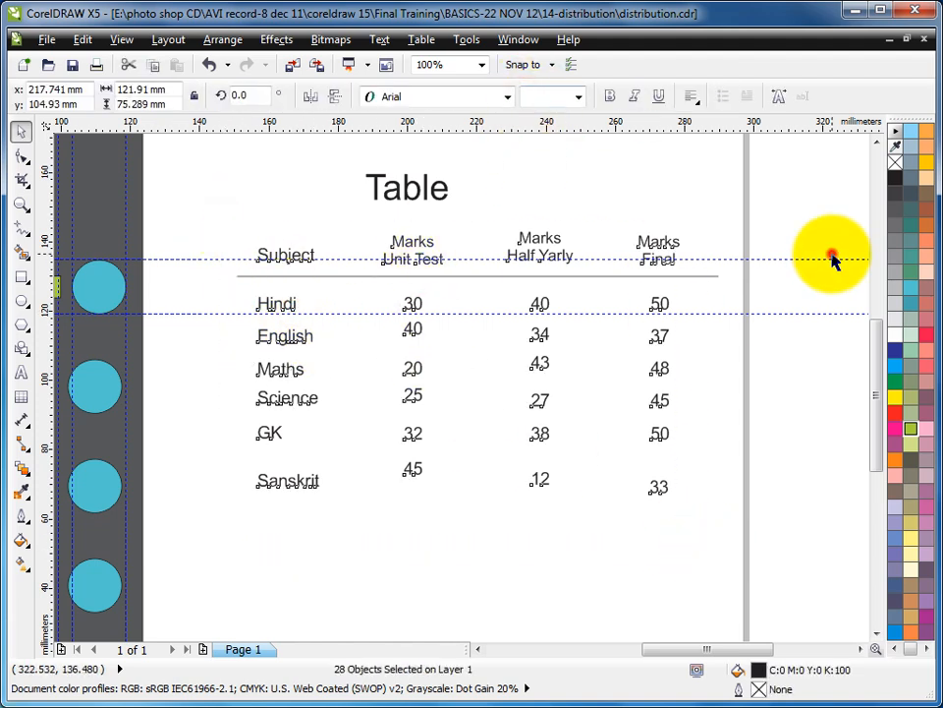
click(832, 257)
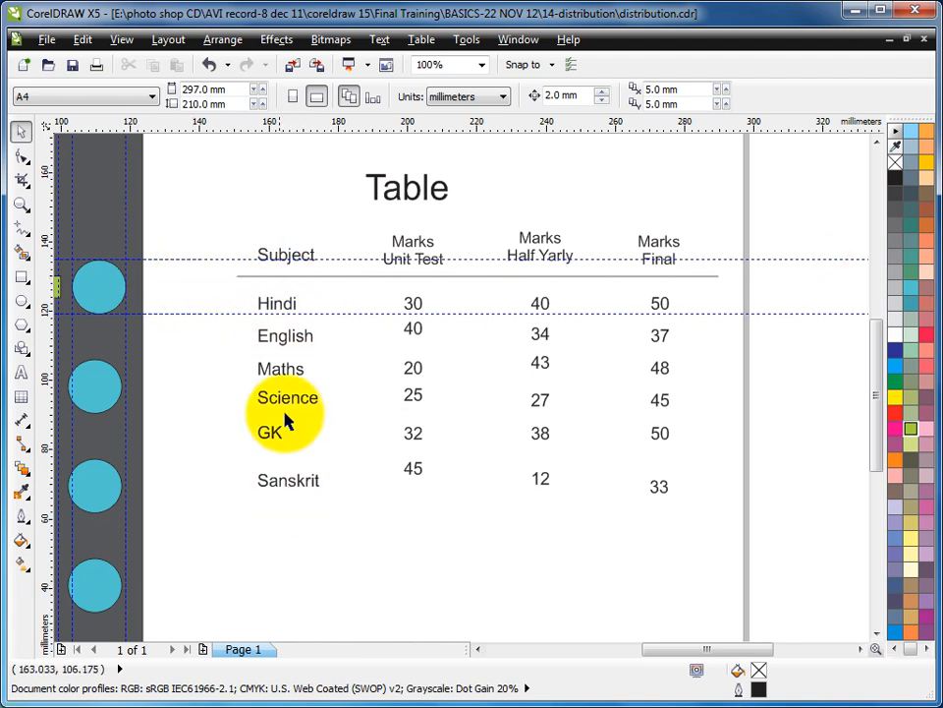
drag(593, 326, 736, 324)
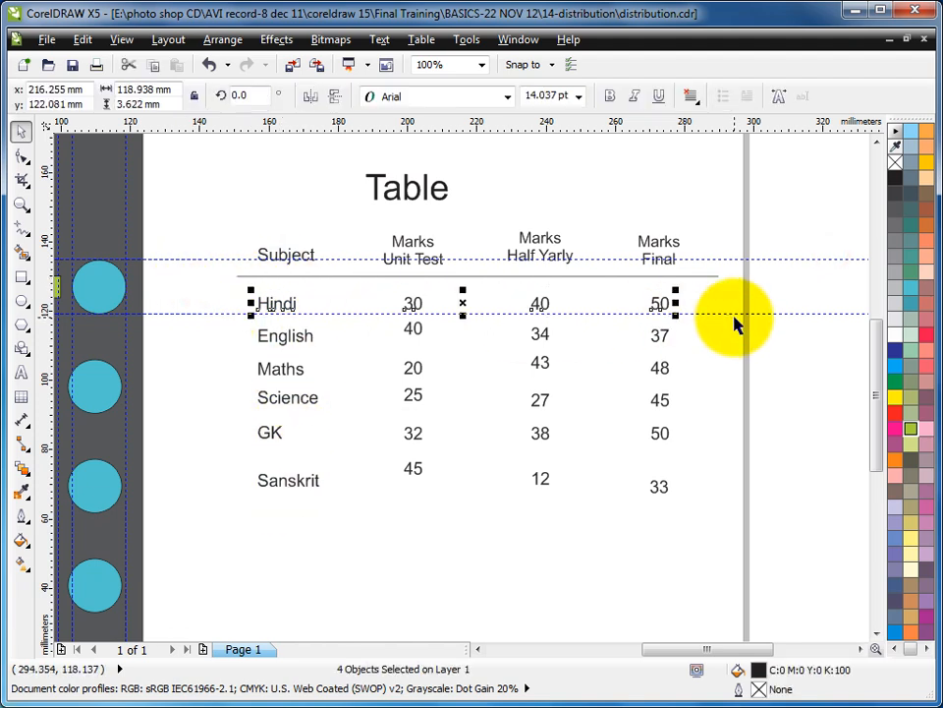
key(ctrl+g)
drag(232, 315, 790, 362)
key(ctrl+g)
drag(190, 350, 786, 403)
key(ctrl+z)
key(ctrl+z)
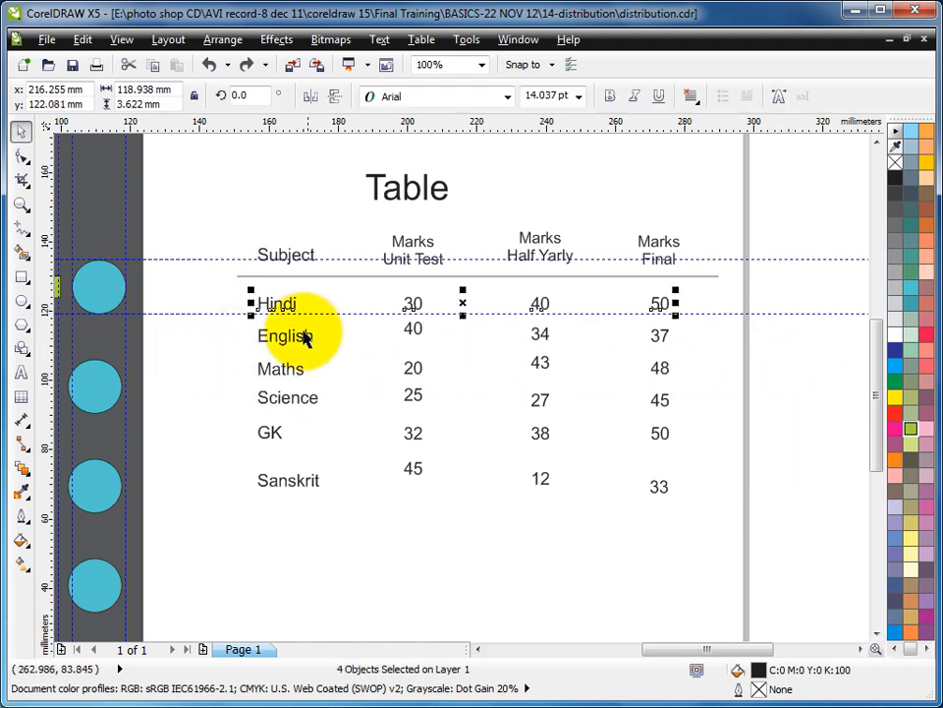
- Align the four entries of the Hindi row and those of the English row along their bottom edges
click(206, 292)
drag(204, 285, 732, 314)
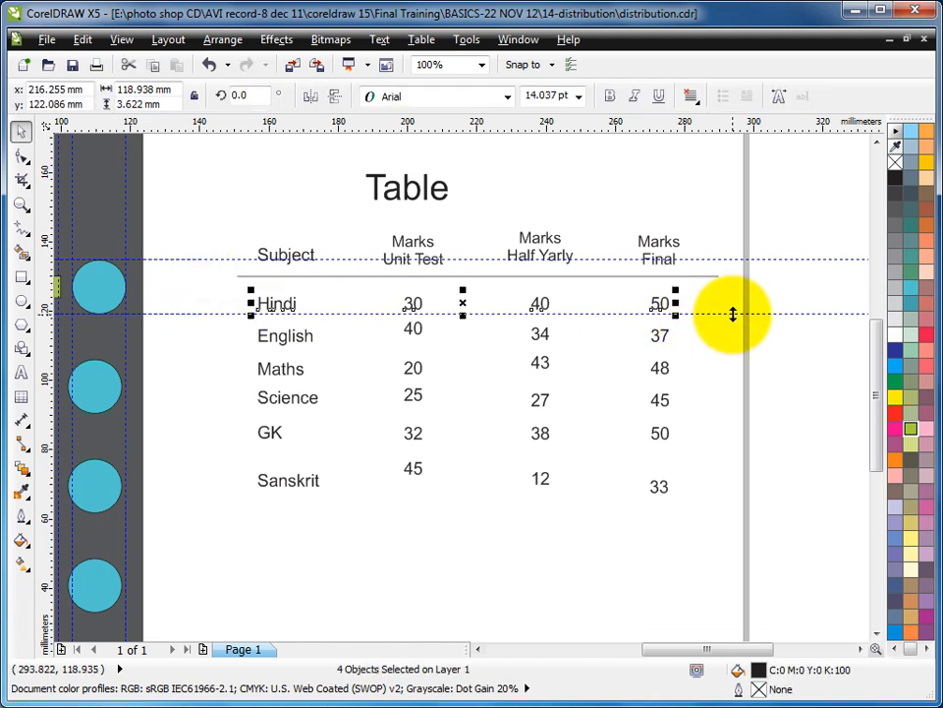
click(750, 289)
drag(209, 320, 729, 350)
key(b)
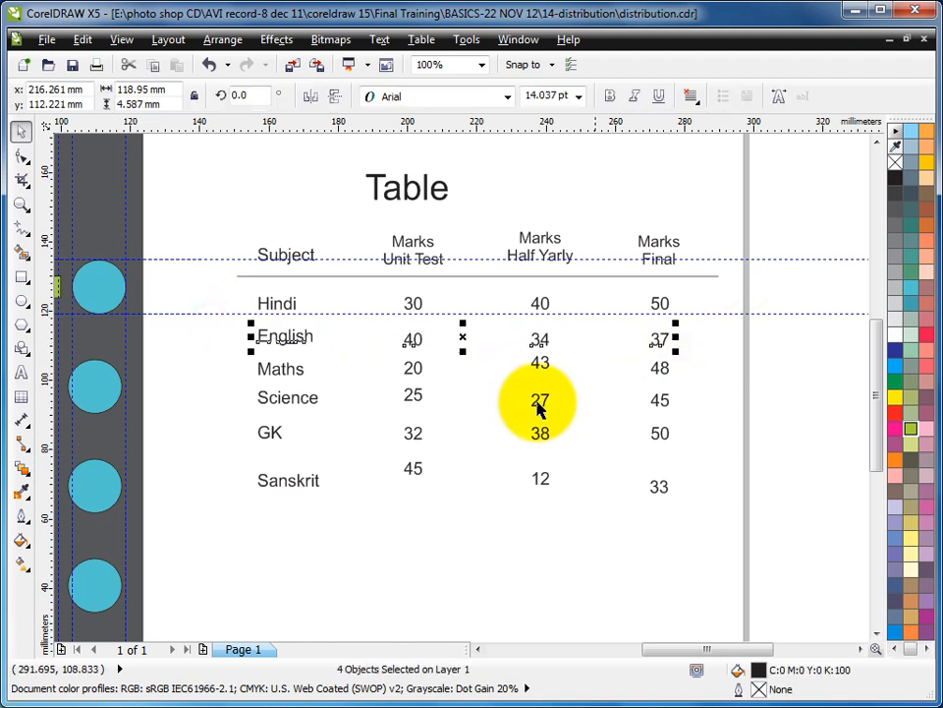
- Align the entries within each of the Maths, Science, GK and Sanskrit rows along their bottom edges
drag(194, 355, 782, 404)
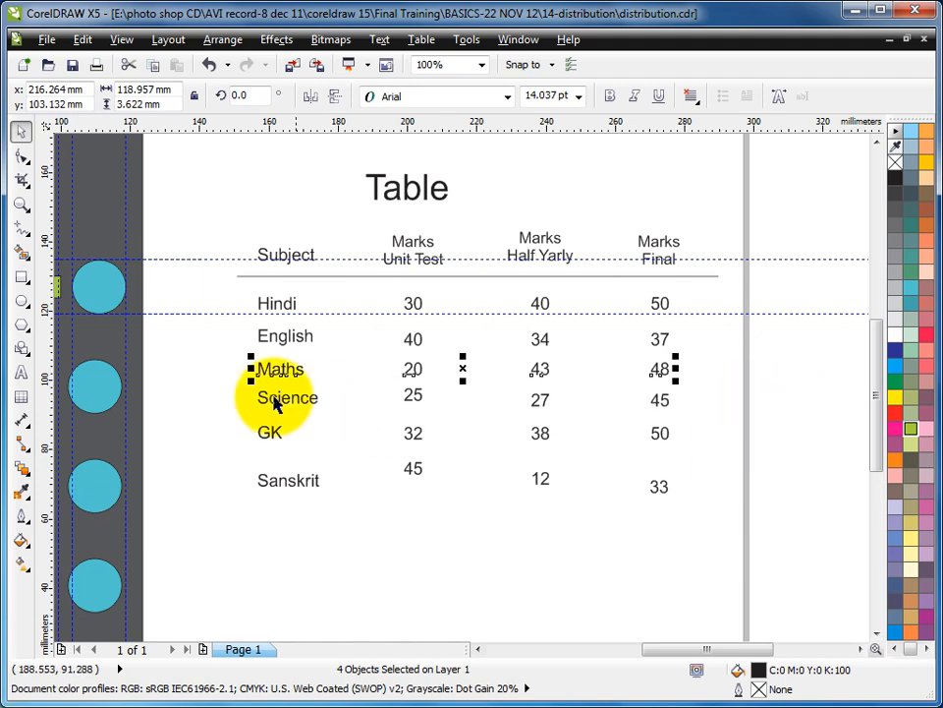
drag(338, 422, 748, 434)
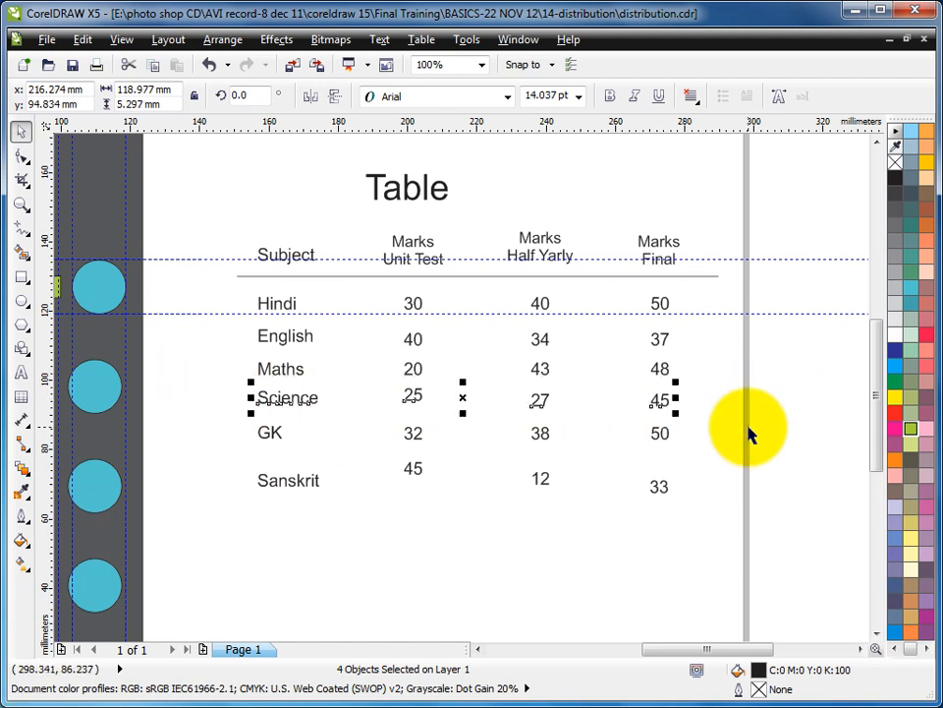
drag(187, 415, 742, 463)
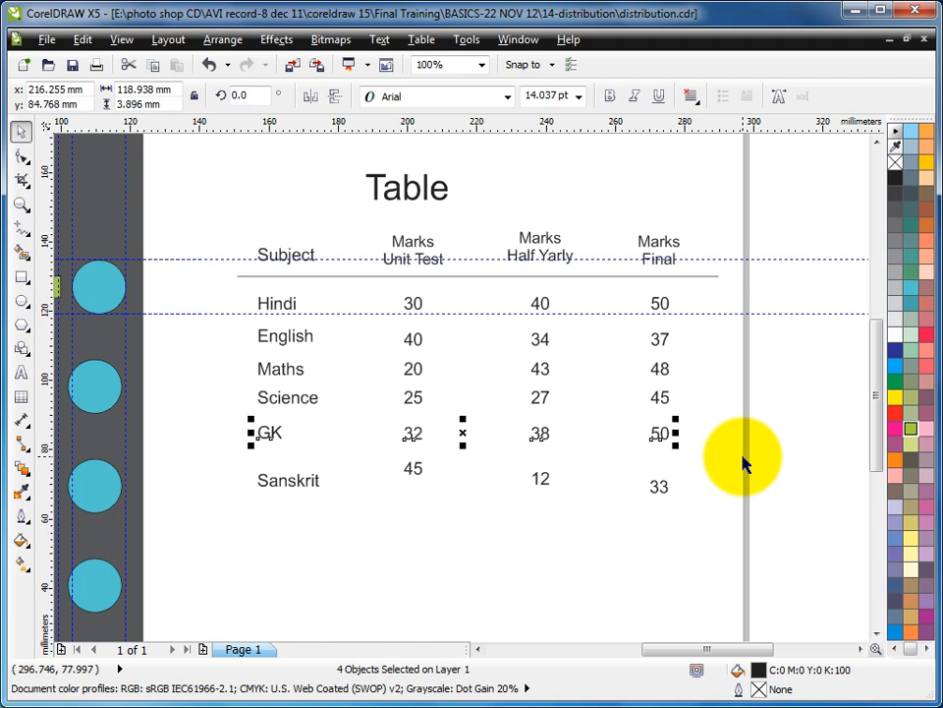
drag(208, 449, 721, 527)
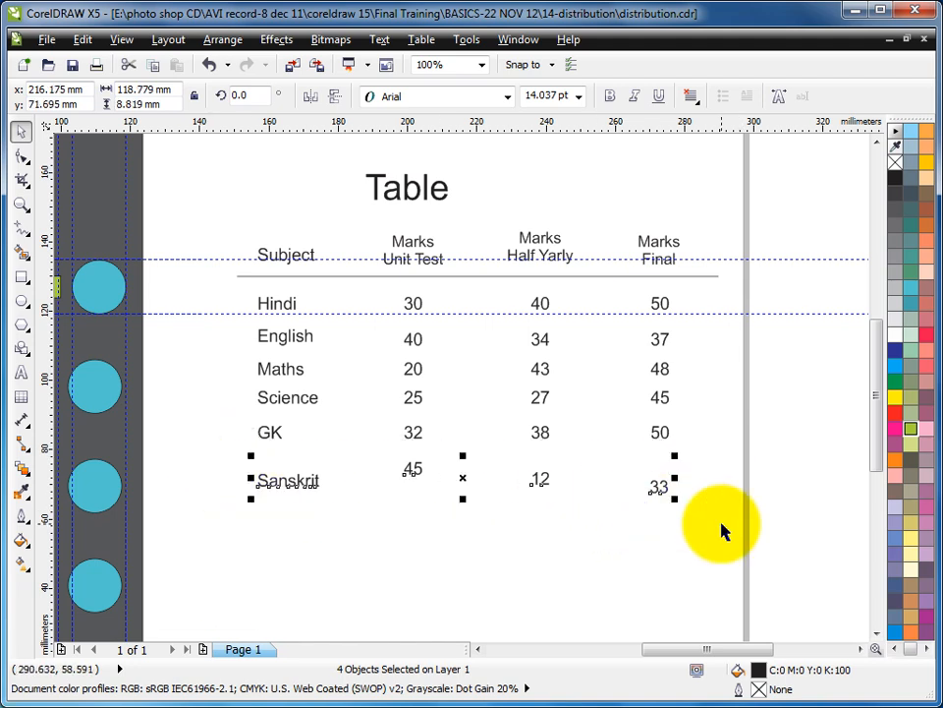
key(c)
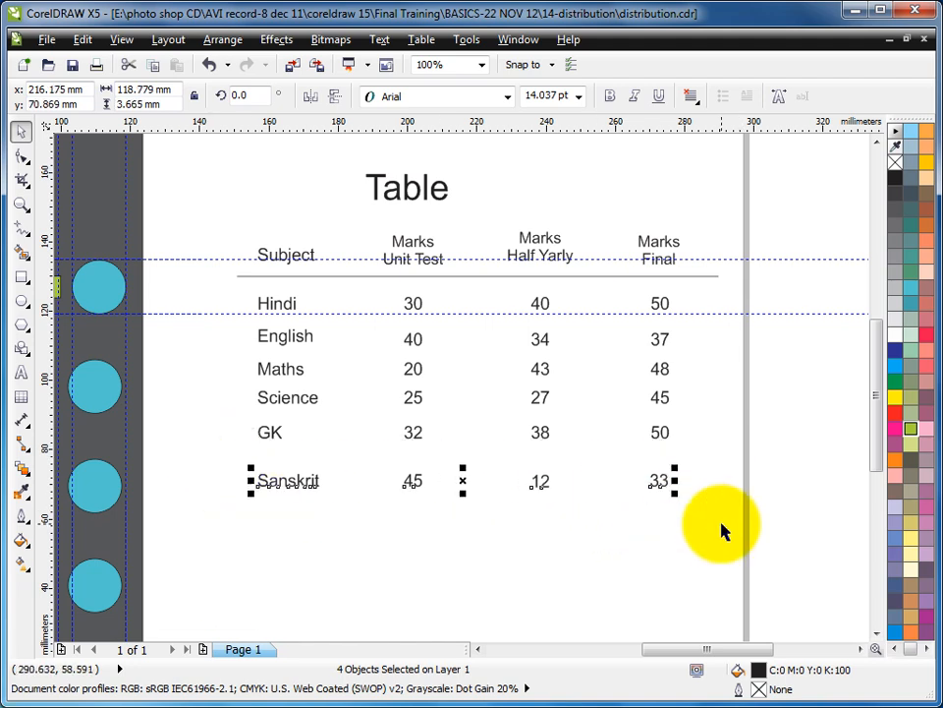
- Group the four entries of each of the six rows from Hindi to Sanskrit into a separate group
click(777, 401)
drag(212, 286, 755, 327)
key(ctrl+g)
drag(206, 321, 688, 366)
key(ctrl+g)
drag(202, 354, 807, 398)
key(ctrl+g)
drag(201, 386, 804, 422)
key(ctrl+g)
drag(212, 418, 687, 460)
key(ctrl+g)
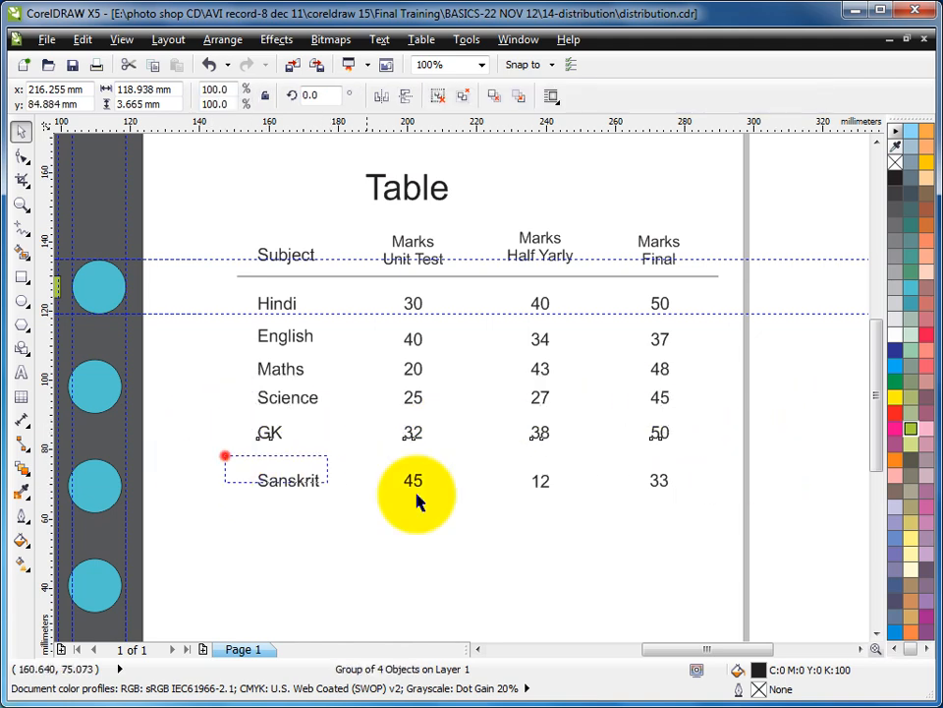
drag(225, 462, 859, 548)
- Distribute the six subject row groups with equal vertical spacing over the extent of the selection
click(785, 403)
drag(189, 286, 703, 551)
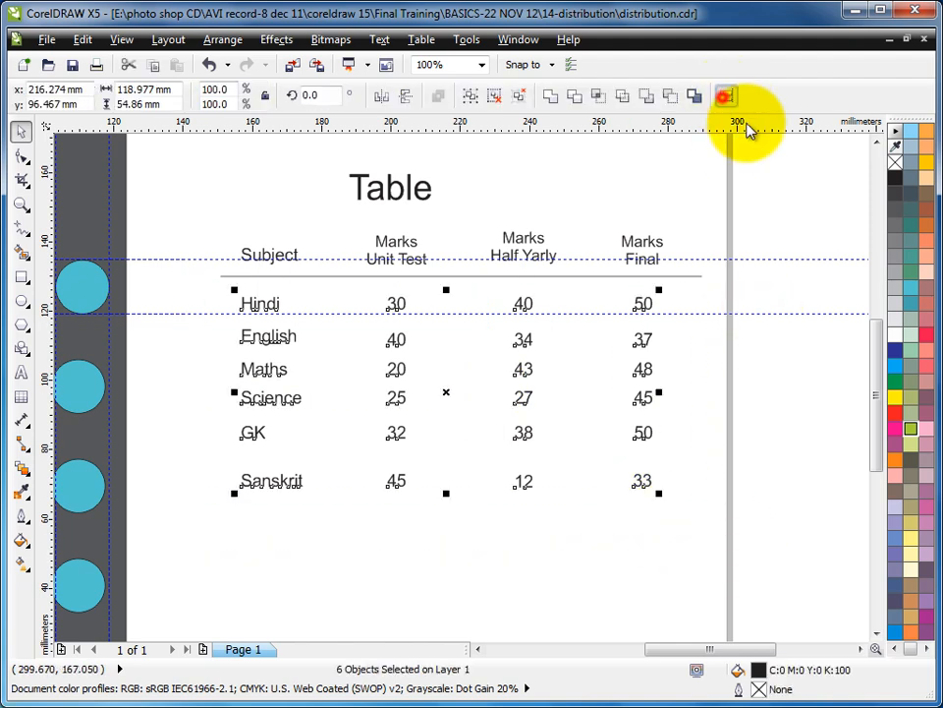
click(724, 96)
drag(432, 280, 725, 224)
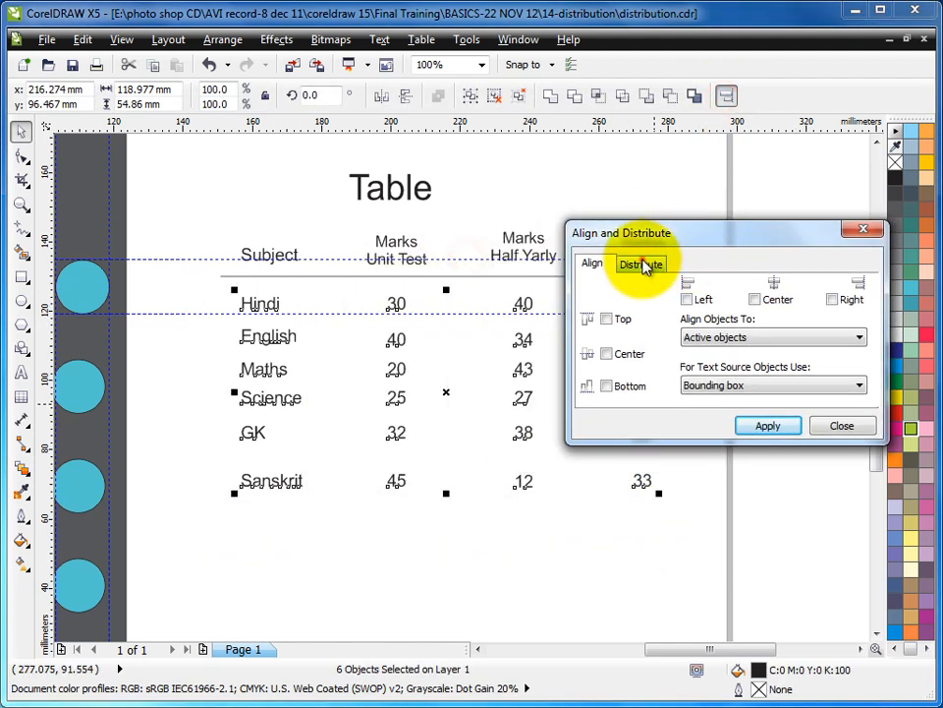
click(644, 265)
drag(670, 234, 651, 147)
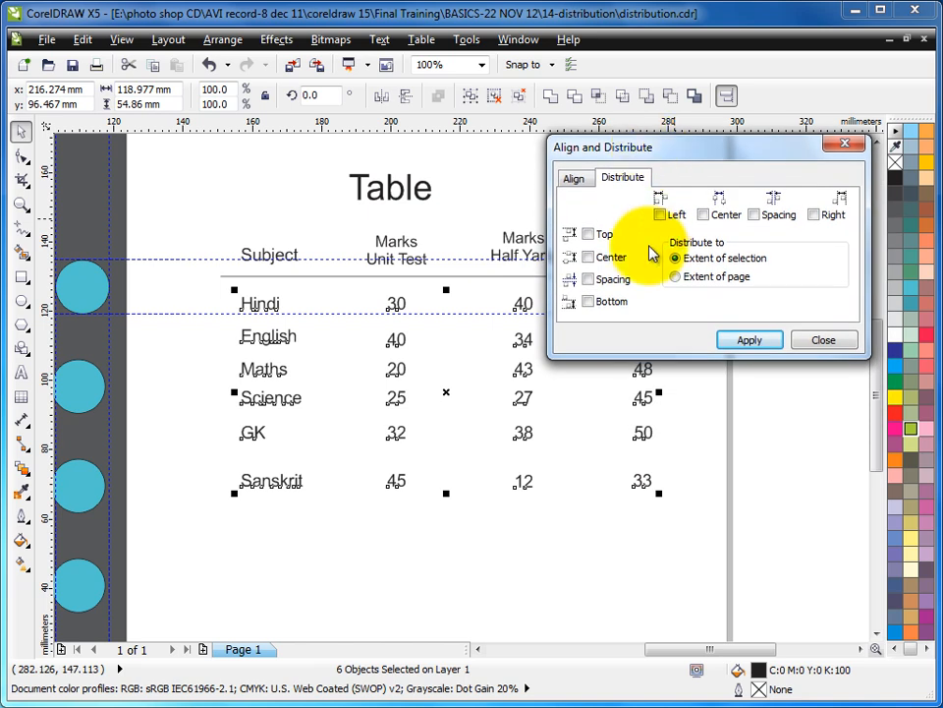
click(588, 280)
click(747, 341)
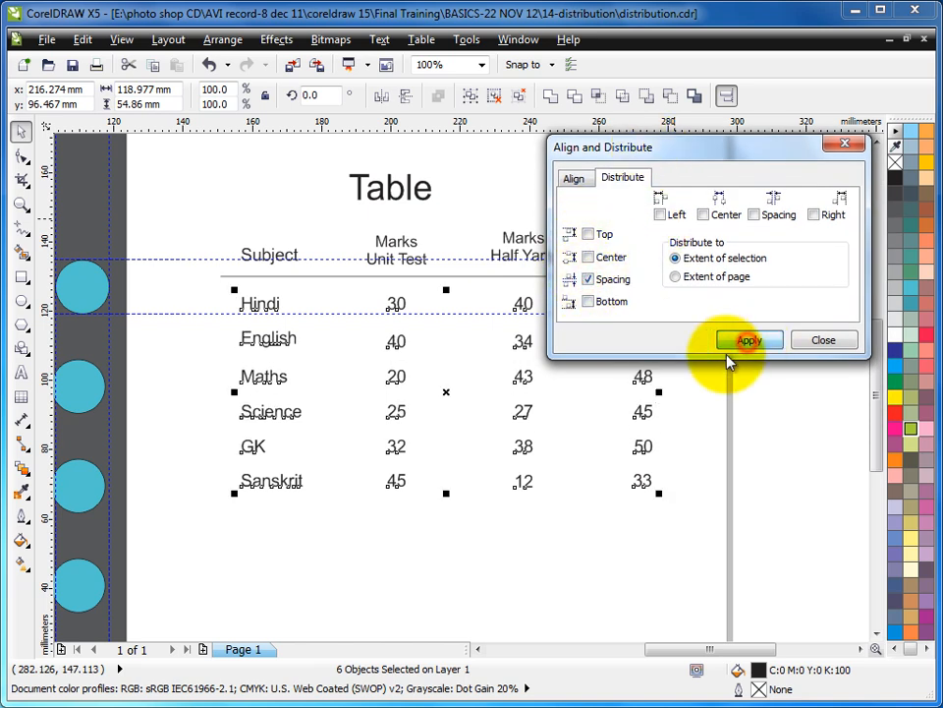
click(822, 340)
click(750, 439)
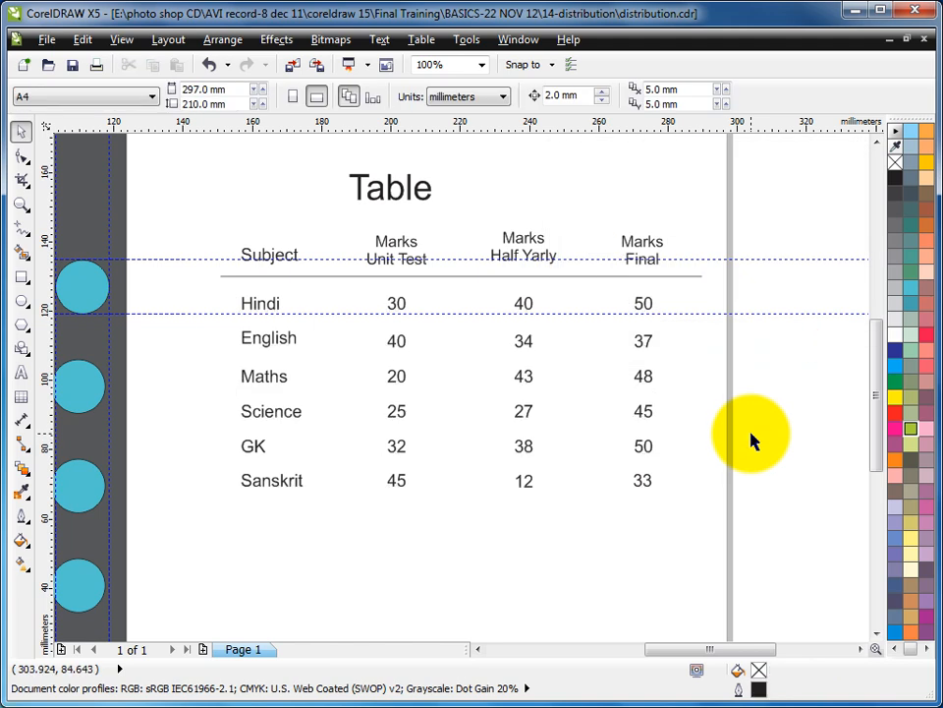
scroll(724, 370, down, 2)
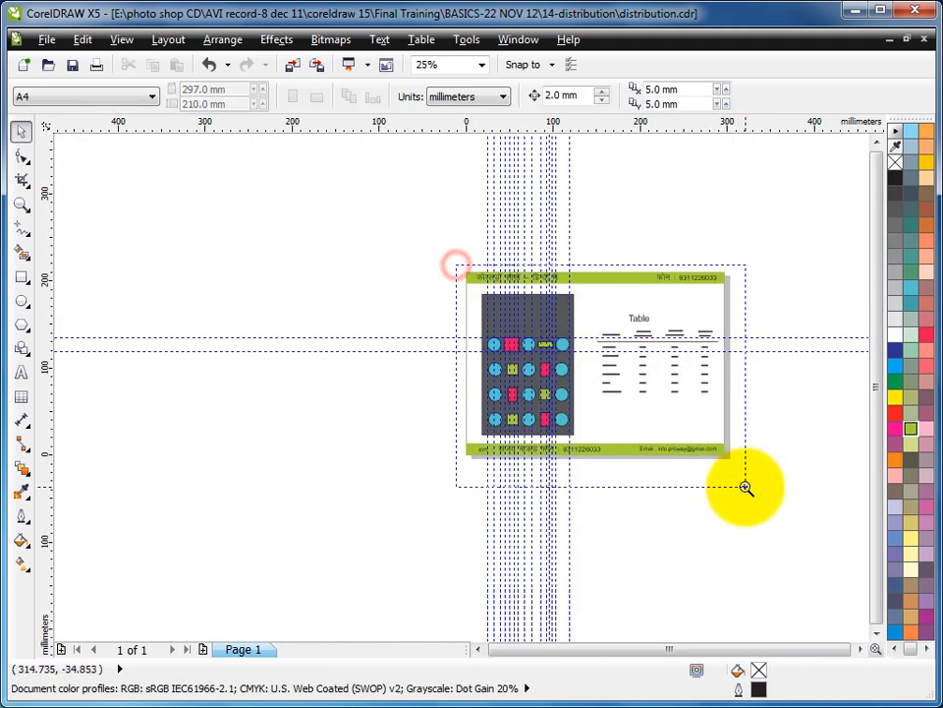